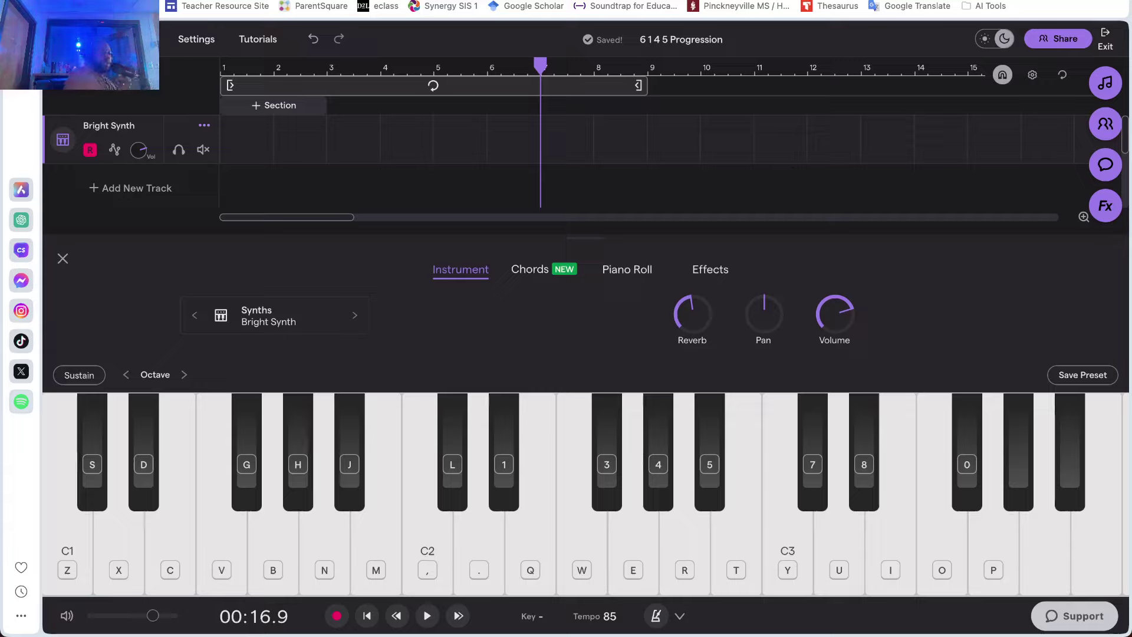
# Play the ascending G major scale on the Bright Synth from G1 to G2: G, A, B, C, D, E, F#, G
pyautogui.press('e')
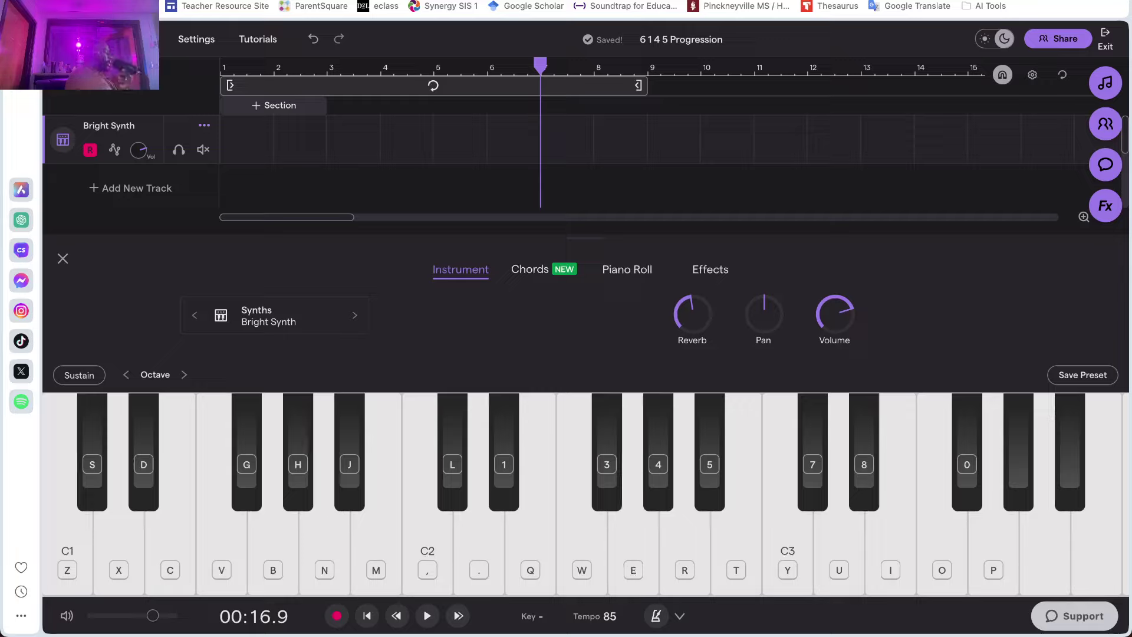
pyautogui.press('b')
pyautogui.press('n')
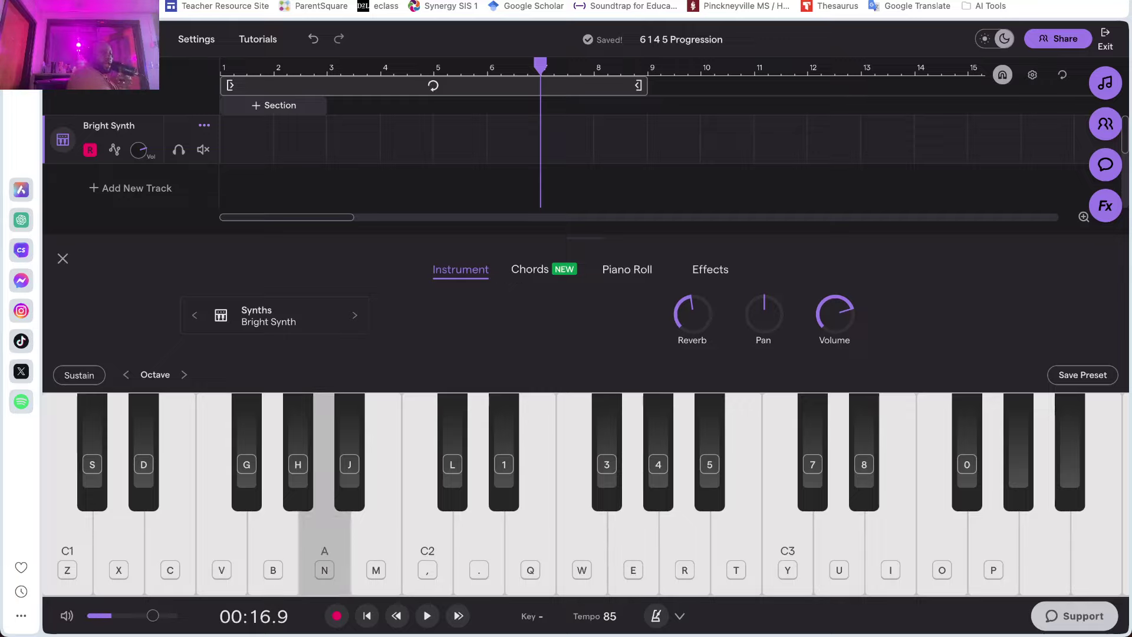
pyautogui.press('m')
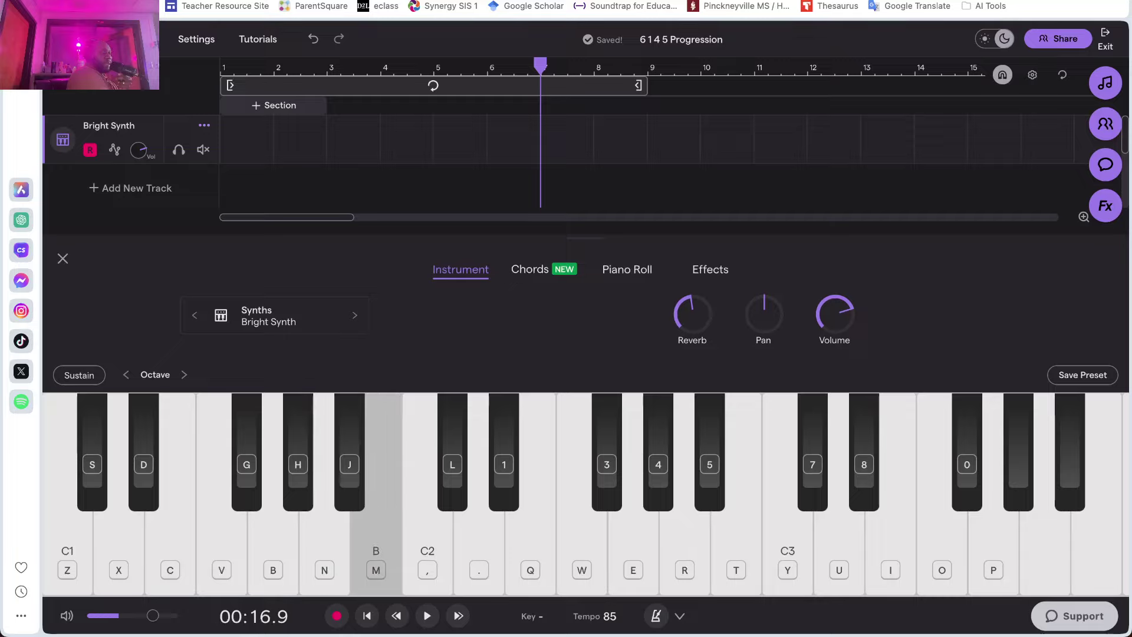
pyautogui.press(',')
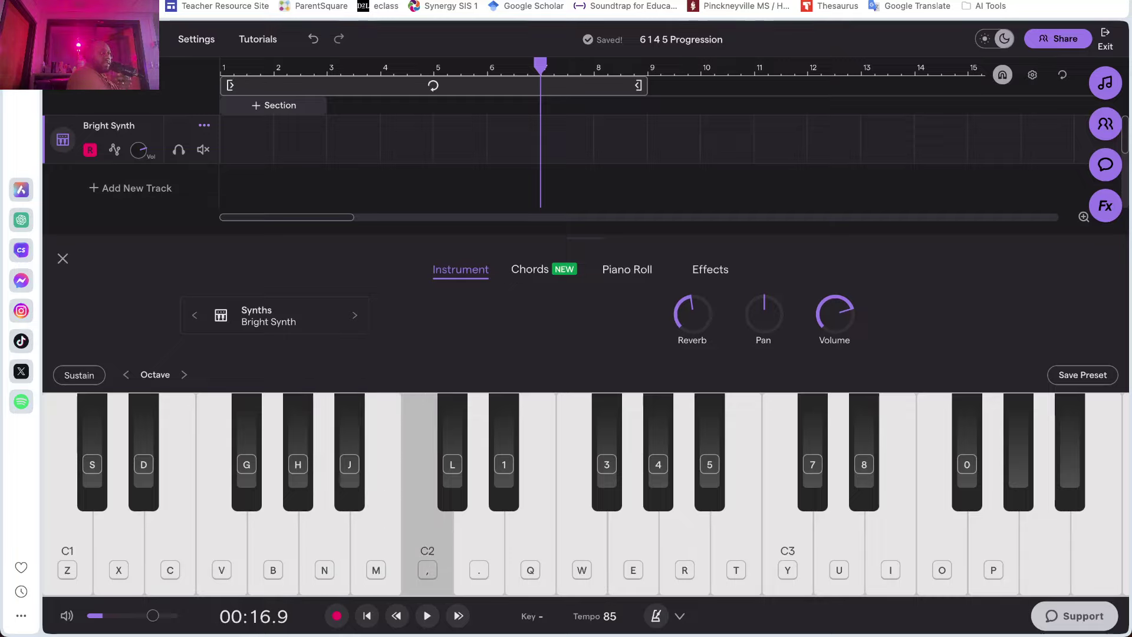
pyautogui.press('.')
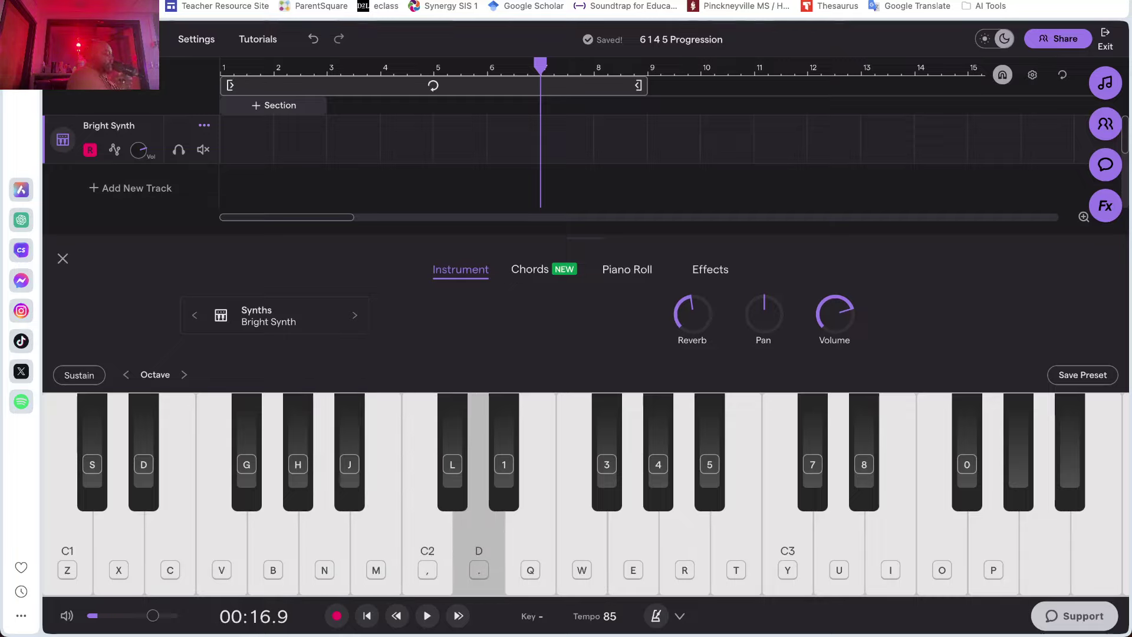
pyautogui.press('q')
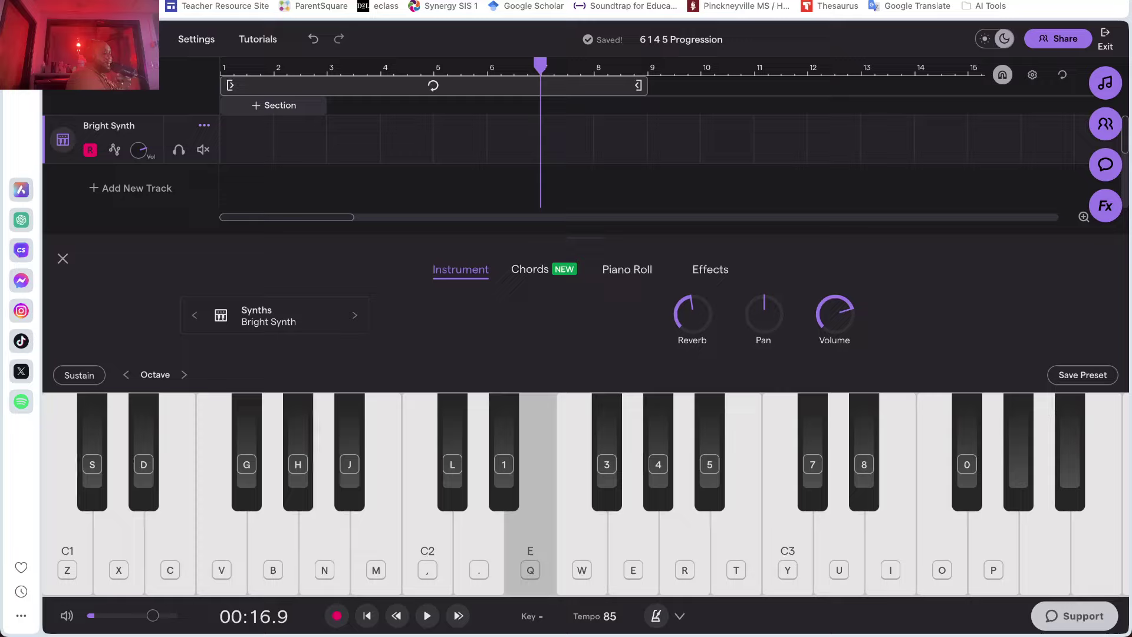
pyautogui.press('3')
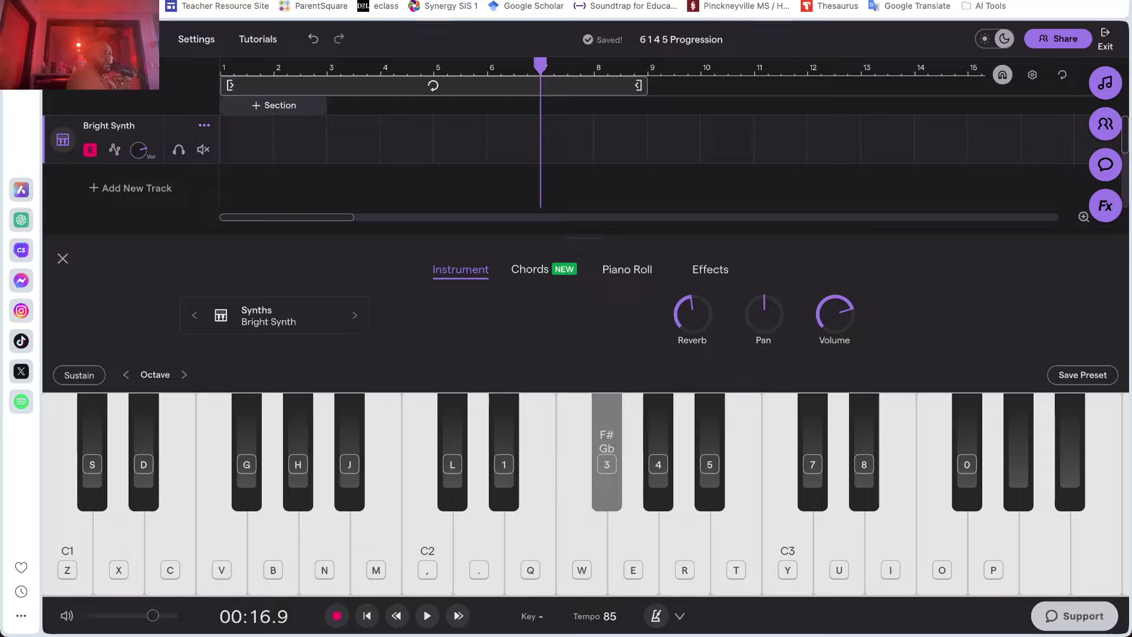
pyautogui.press('e')
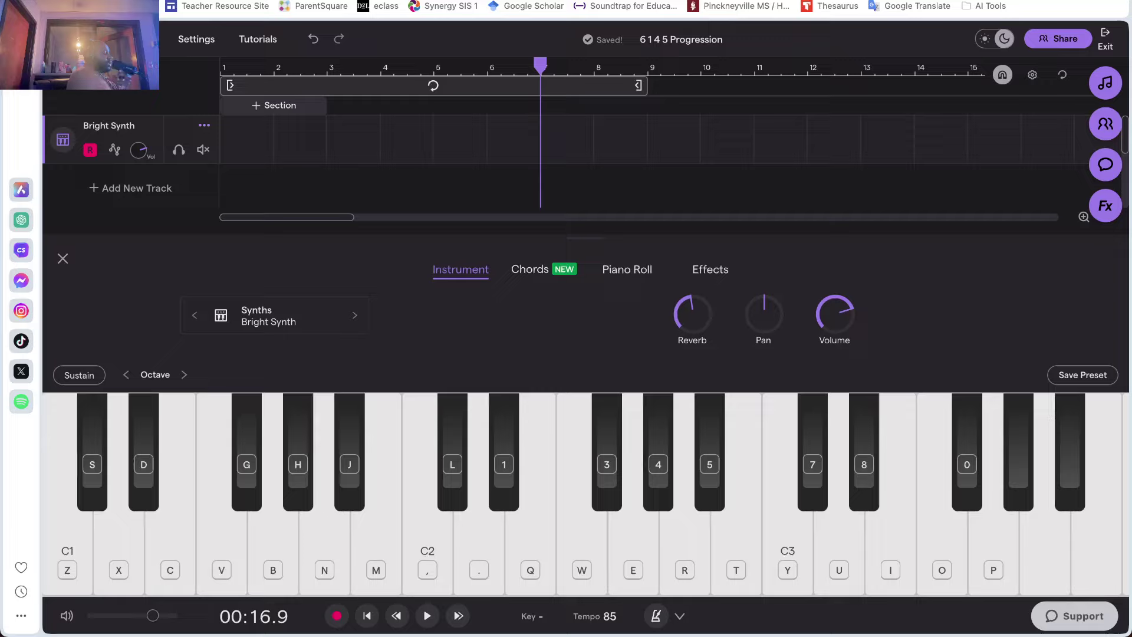
# Repeat the one-octave G major scale on the virtual keyboard, sounding each note singly from G1 up to G2
pyautogui.press('b')
pyautogui.press('n')
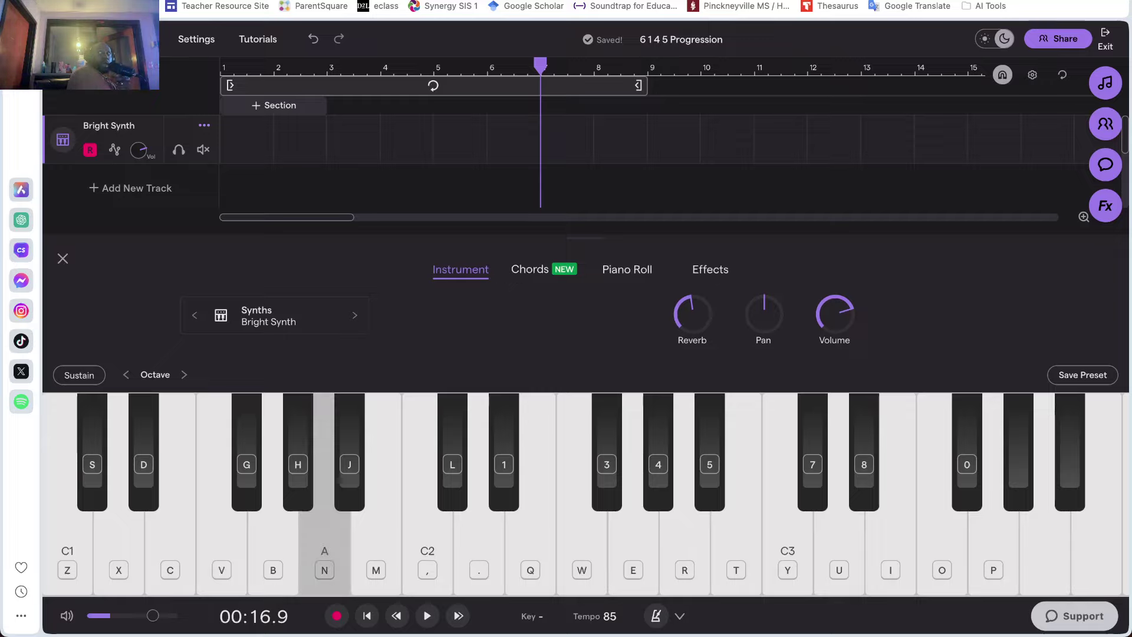
pyautogui.press('m')
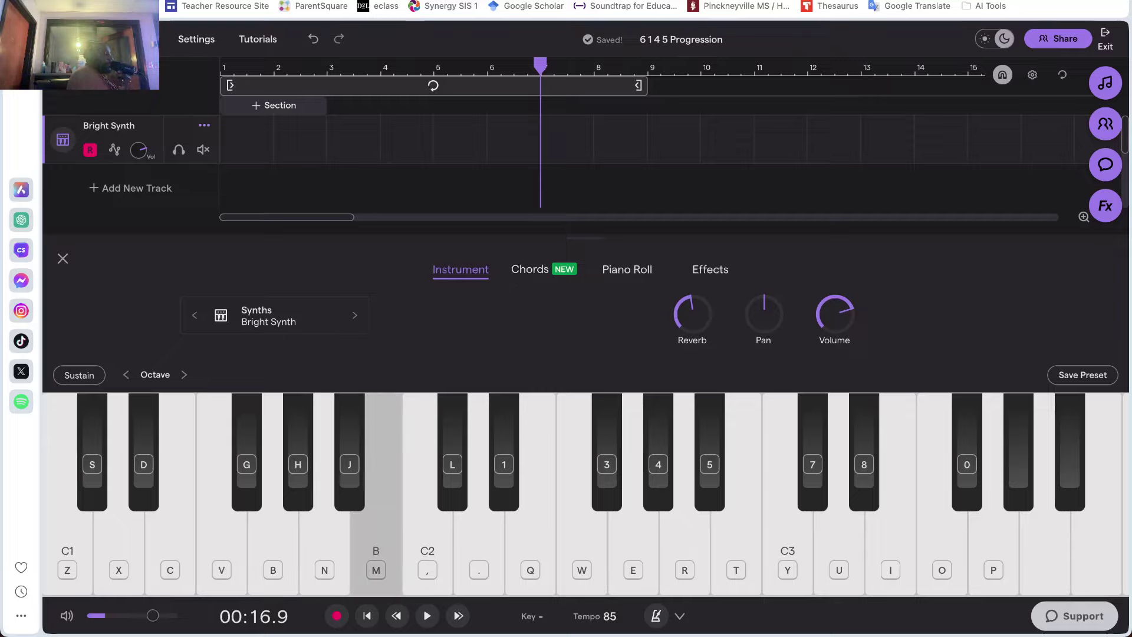
pyautogui.press(',')
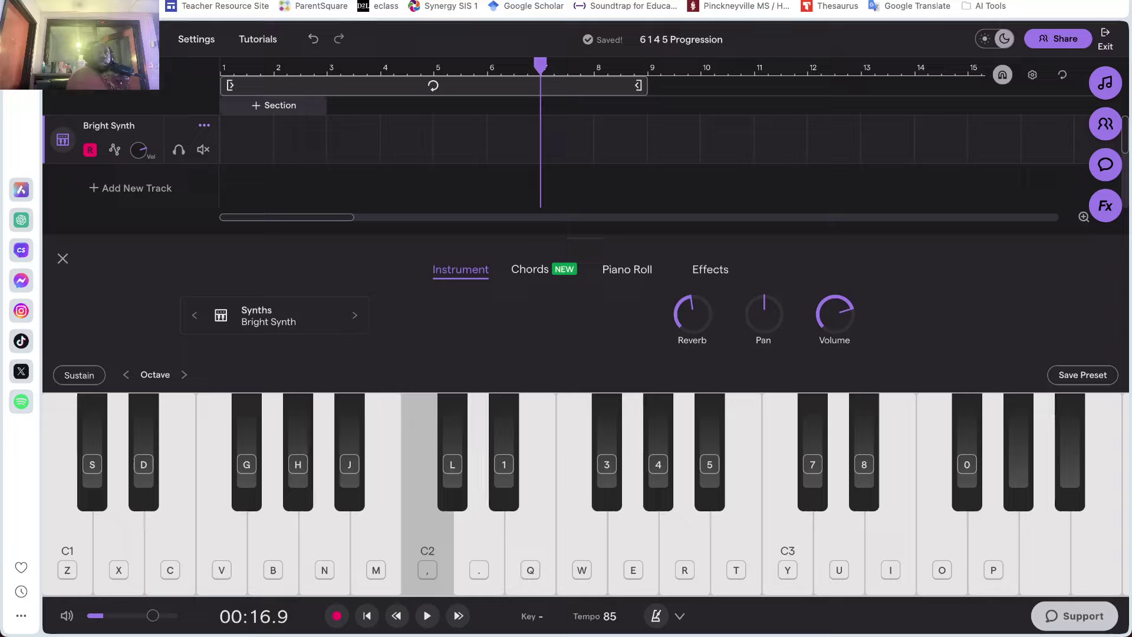
pyautogui.press('.')
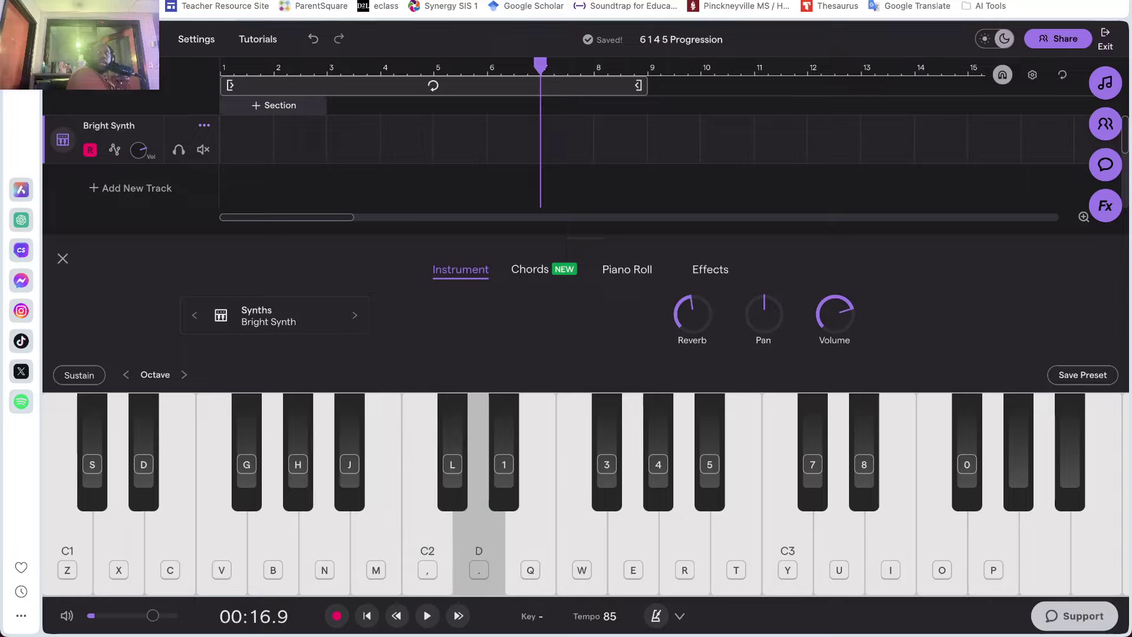
pyautogui.press('q')
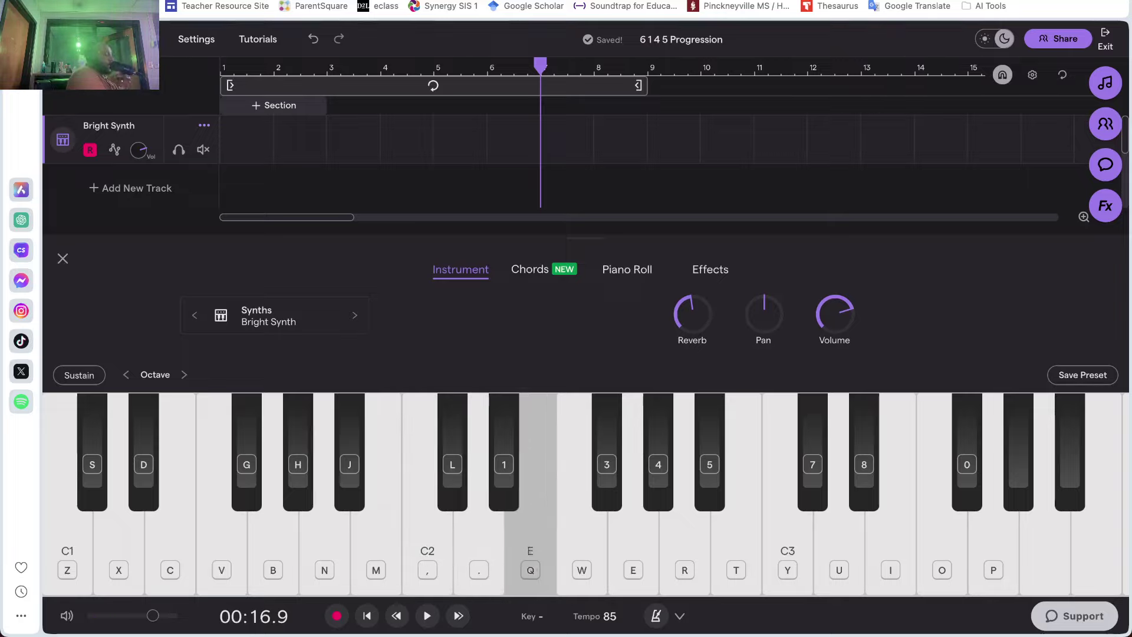
pyautogui.press('3')
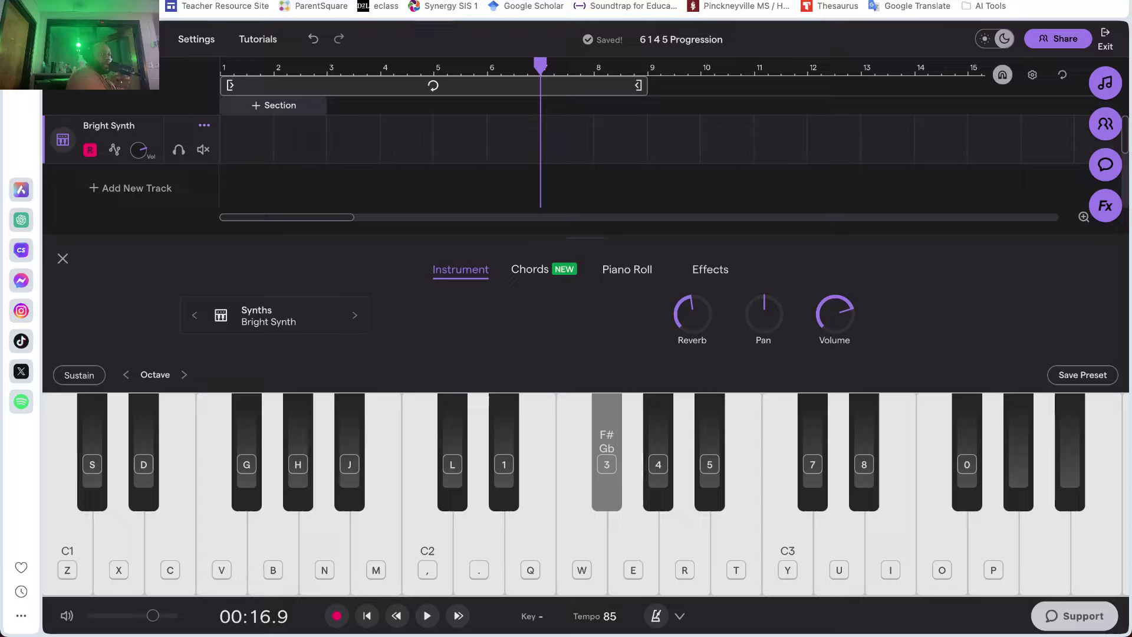
pyautogui.press('e')
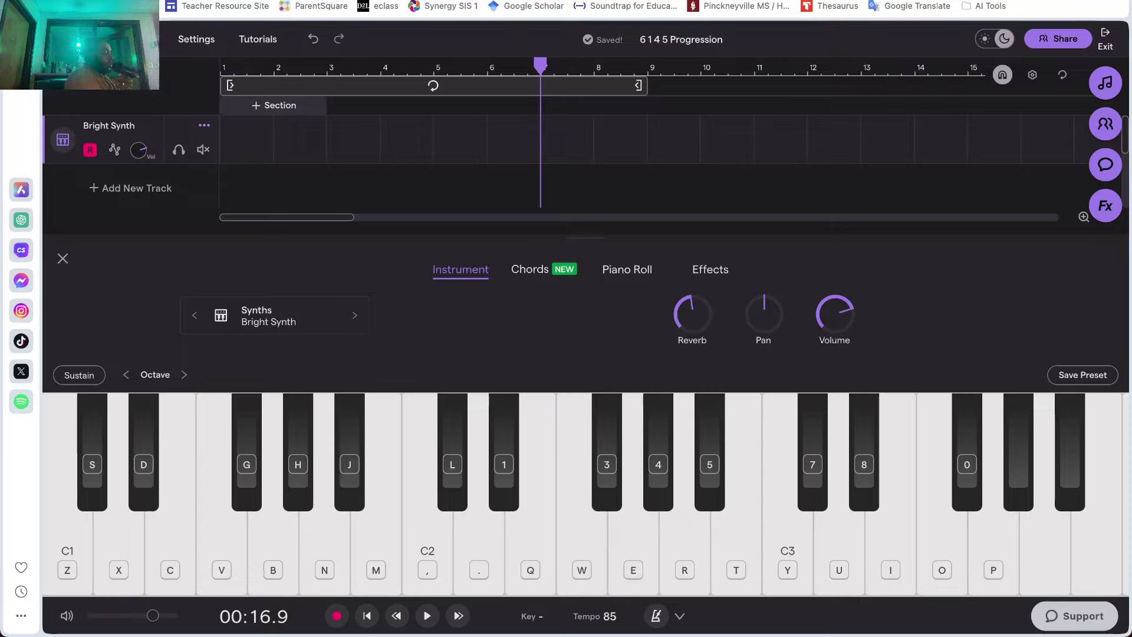
# Play the G major scale a third time, ascending through G, A, B, C, D, E, F# to the octave G
pyautogui.press('b')
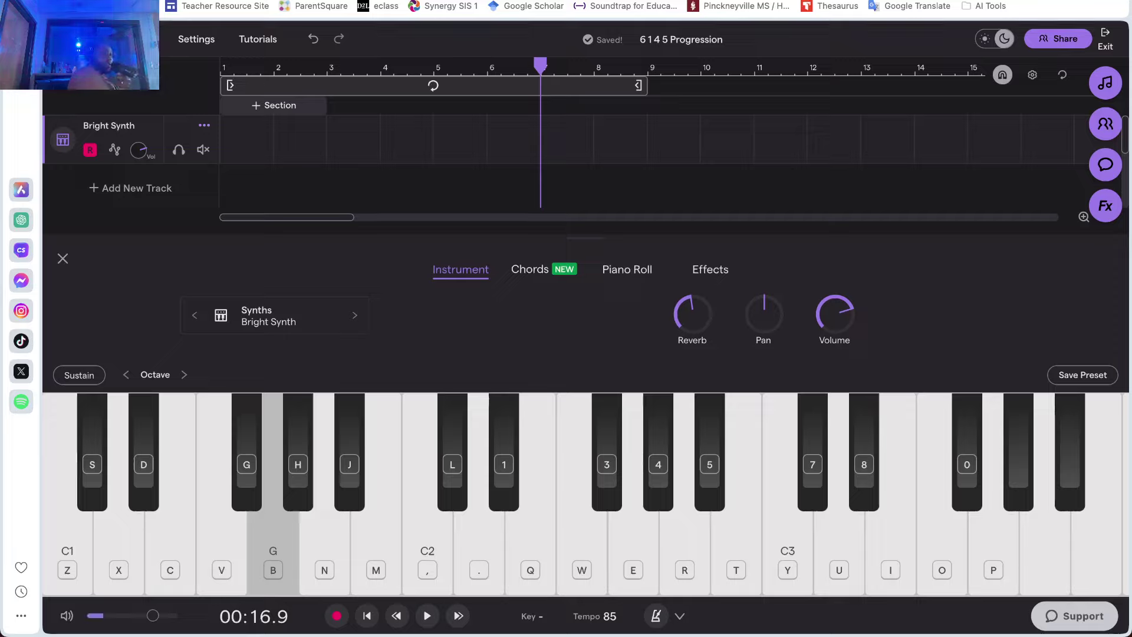
pyautogui.press('n')
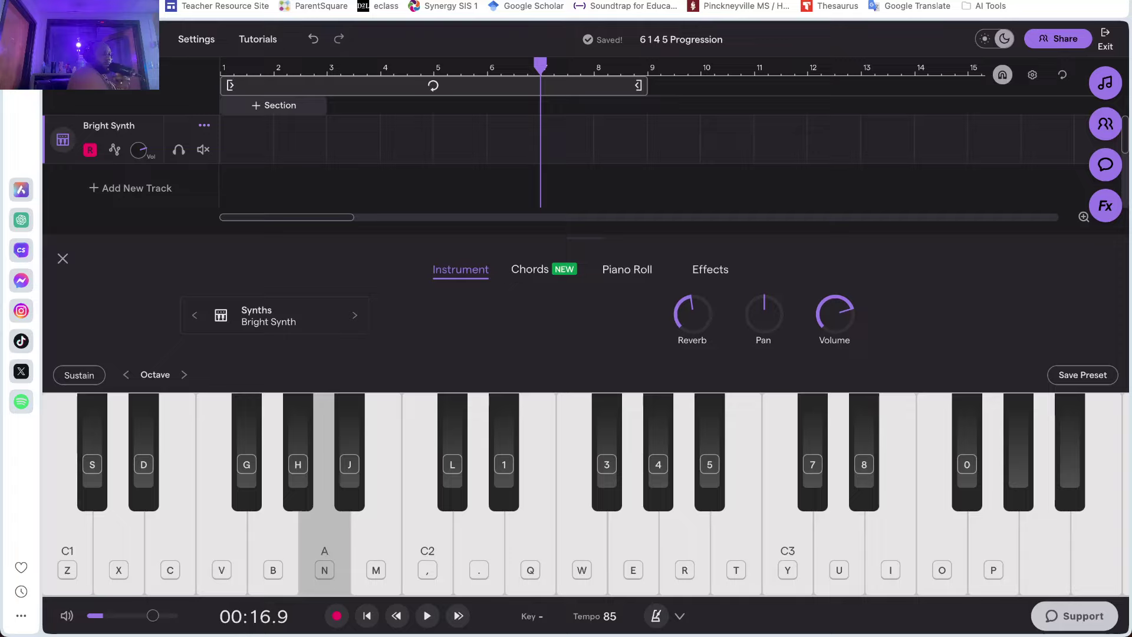
pyautogui.press('m')
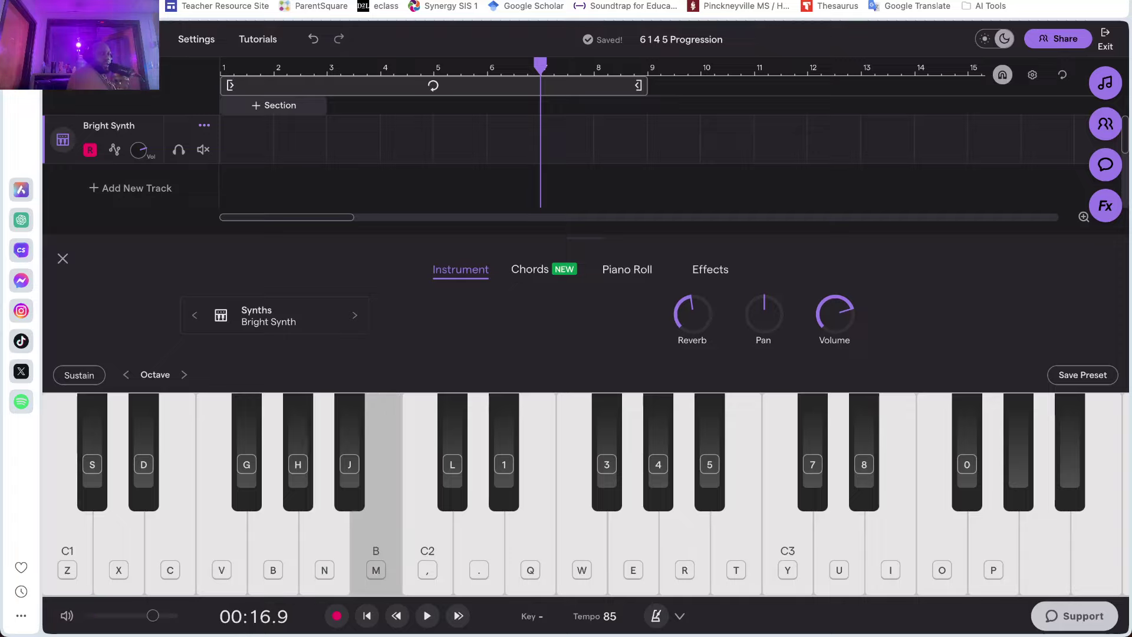
pyautogui.press(',')
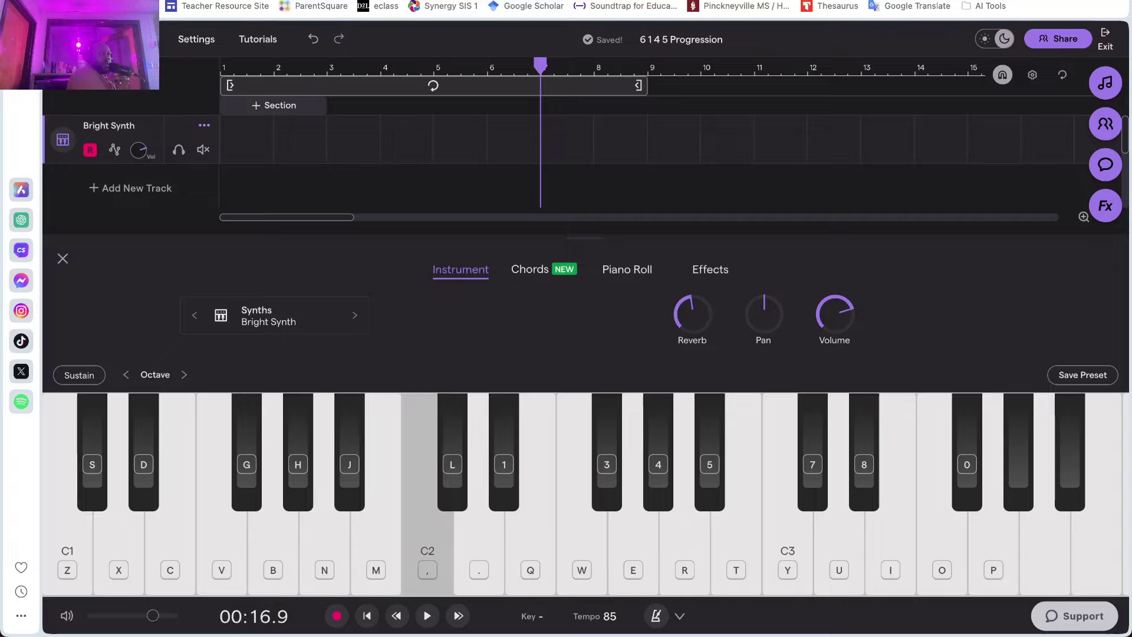
pyautogui.press('.')
pyautogui.press('q')
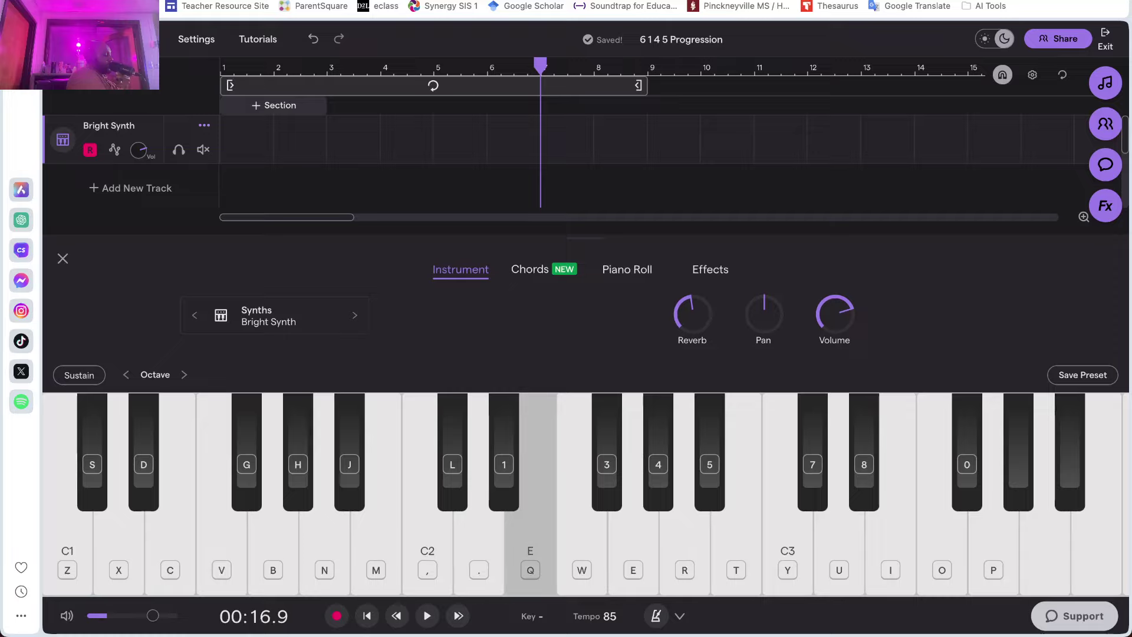
pyautogui.press('3')
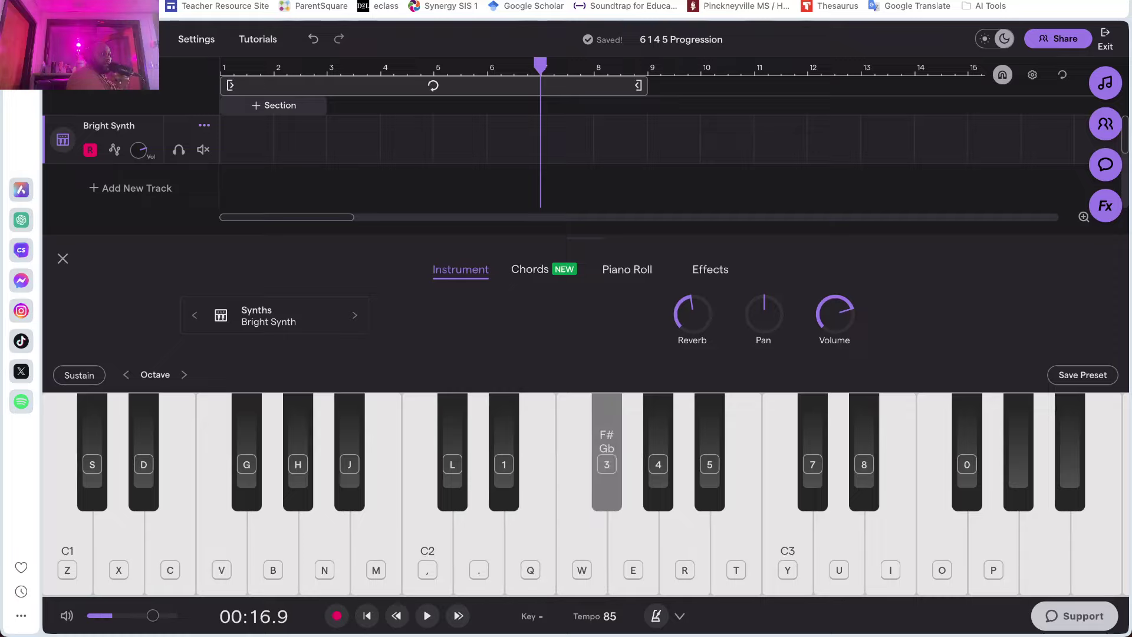
pyautogui.press('e')
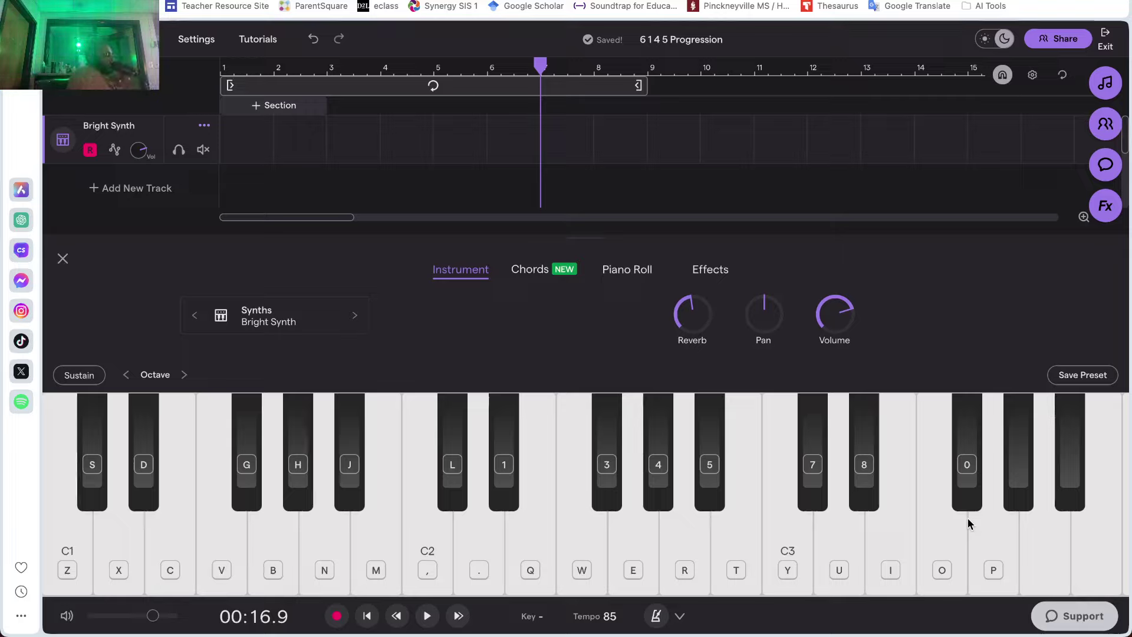
# Count up the G major scale to its sixth degree by playing G, A, B, C, D and E
pyautogui.press('b')
pyautogui.press('n')
pyautogui.press('m')
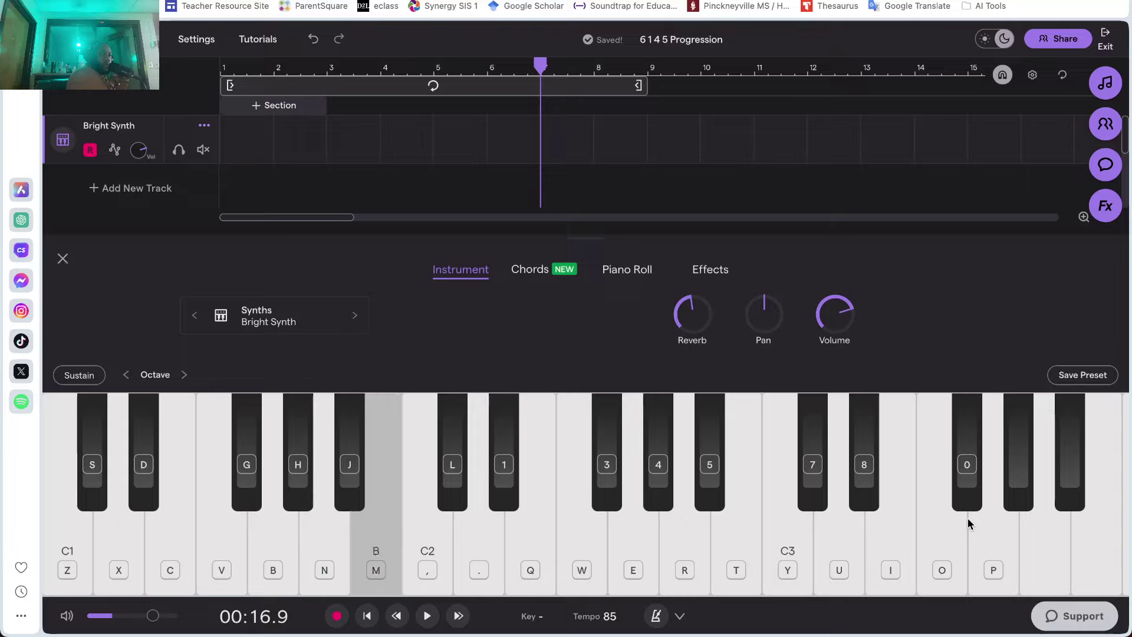
pyautogui.press(',')
pyautogui.press('.')
pyautogui.press('q')
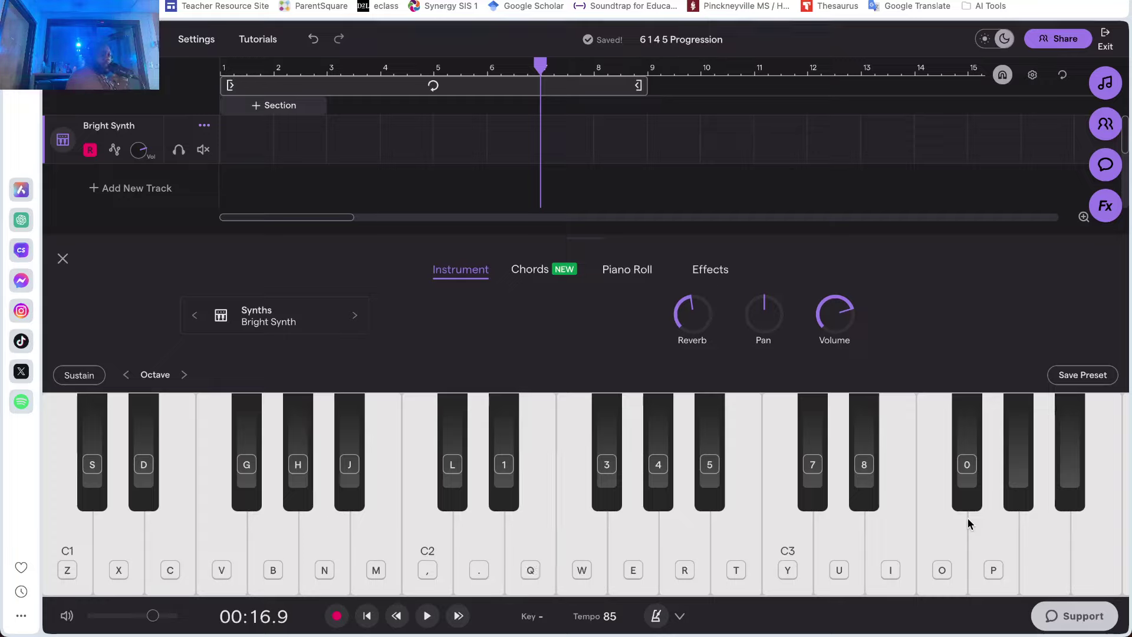
# Work out the intervals above E2 by playing E and F#, holding E with G, and adding A
pyautogui.press('q')
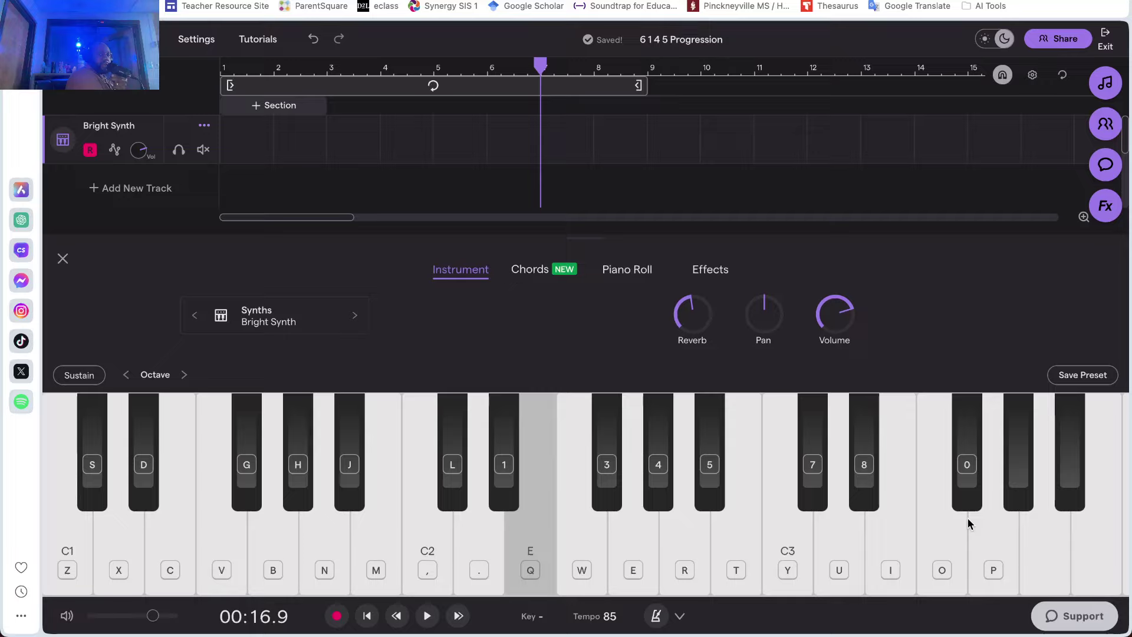
pyautogui.press('3')
pyautogui.press('3')
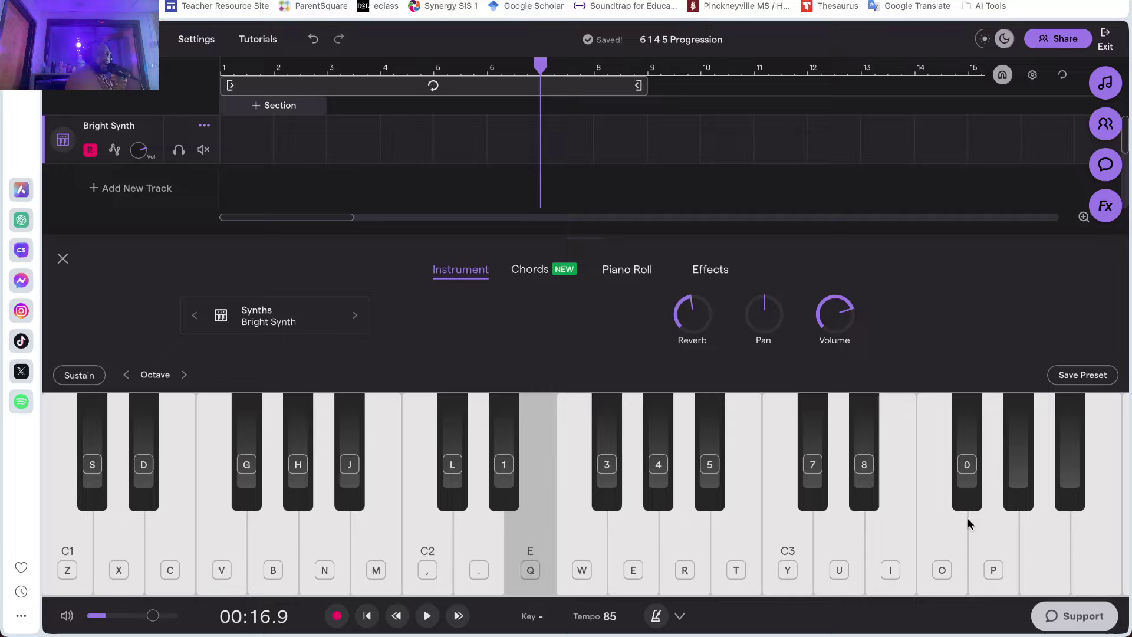
pyautogui.press('q')
pyautogui.press('e')
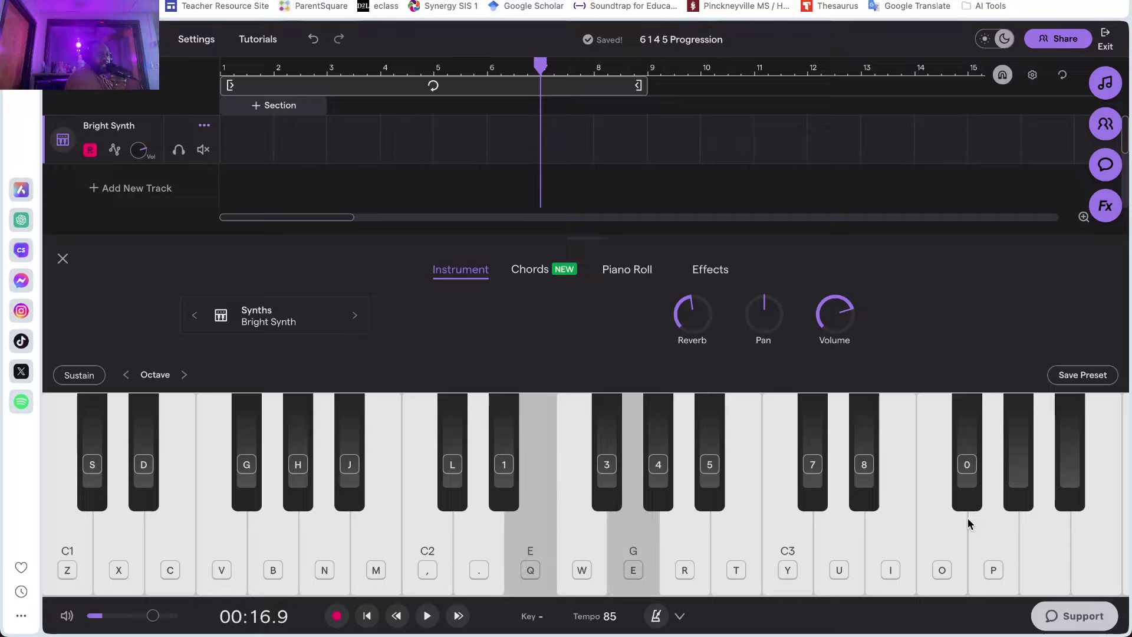
pyautogui.press('r')
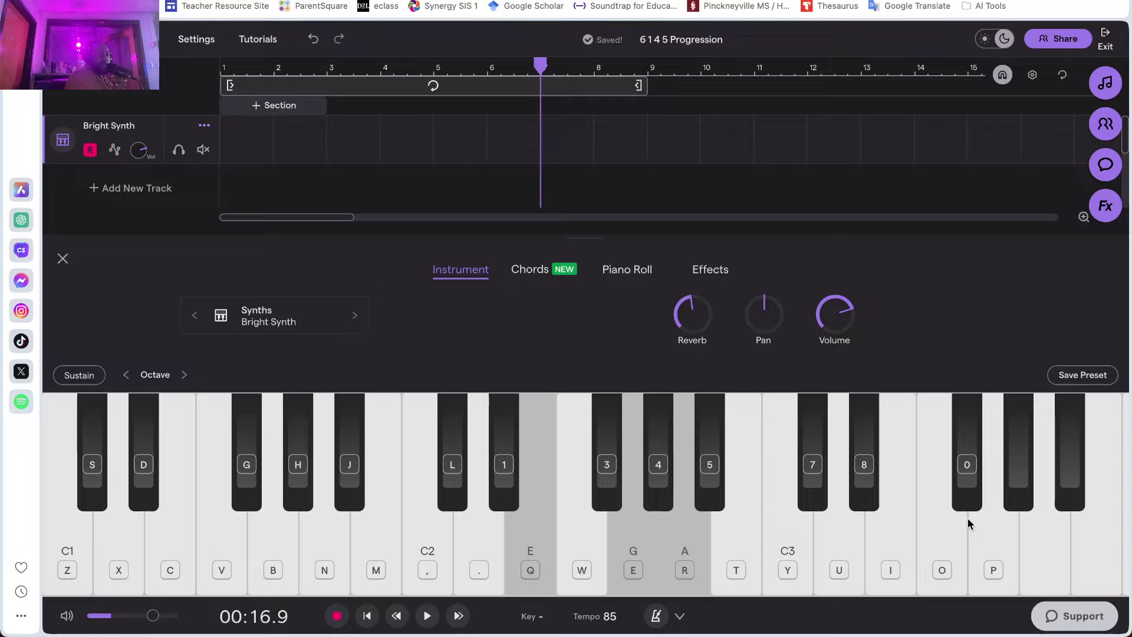
# Play the E minor triad on the virtual keyboard with E2, G2 and B2, repeating the chord several times
pyautogui.press('q')
pyautogui.press('e')
pyautogui.press('t')
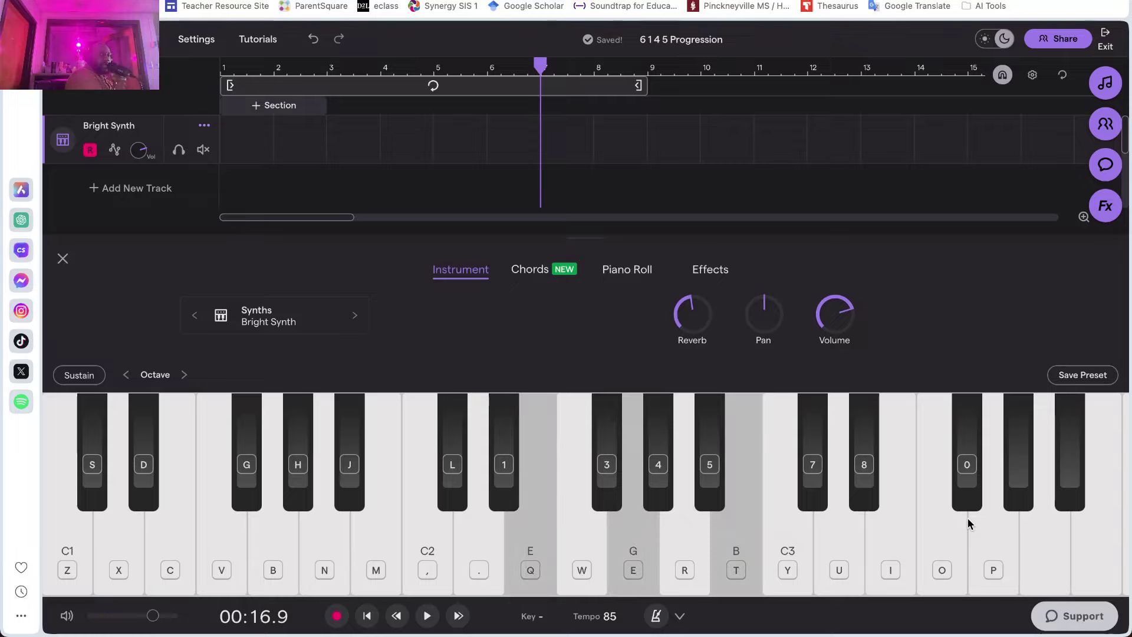
pyautogui.press('q')
pyautogui.press('t')
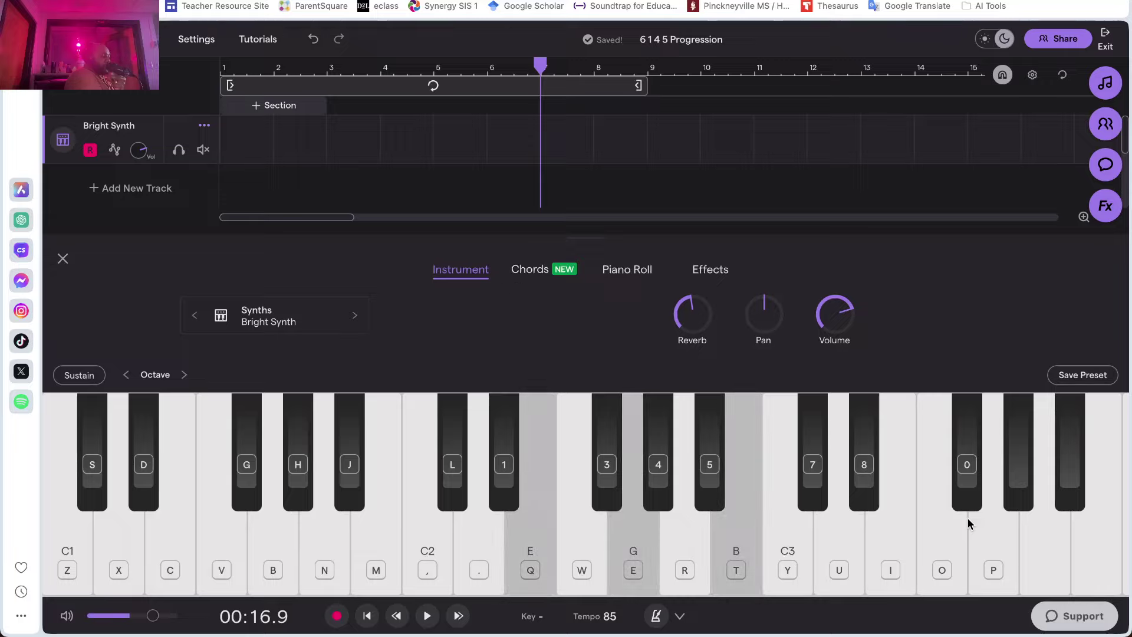
pyautogui.press('q')
pyautogui.press('t')
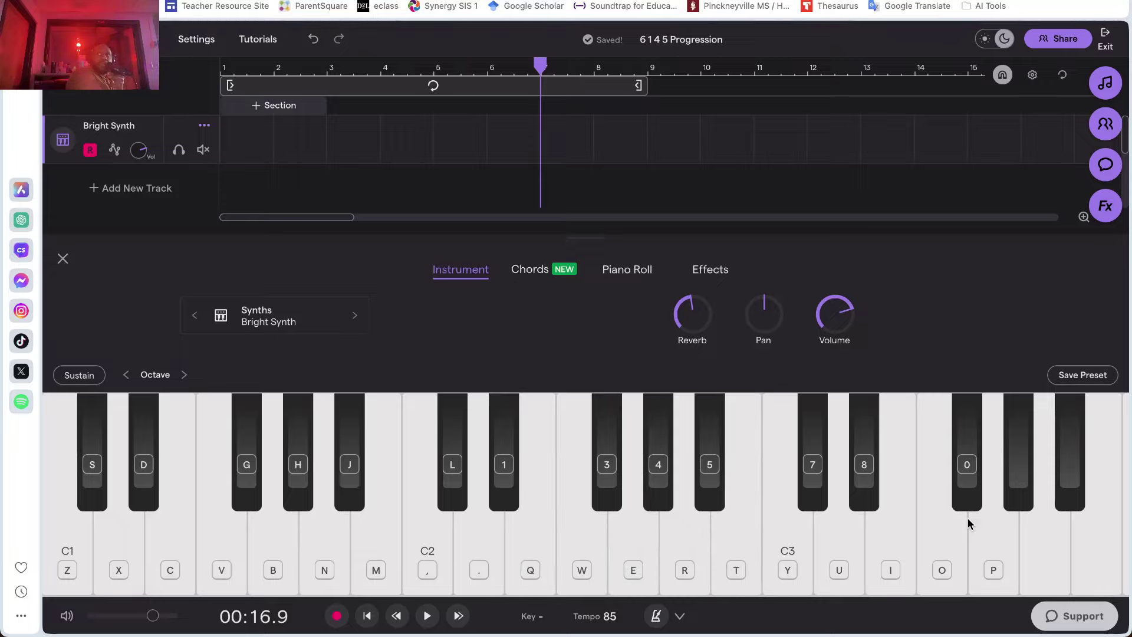
pyautogui.press('q')
pyautogui.press('t')
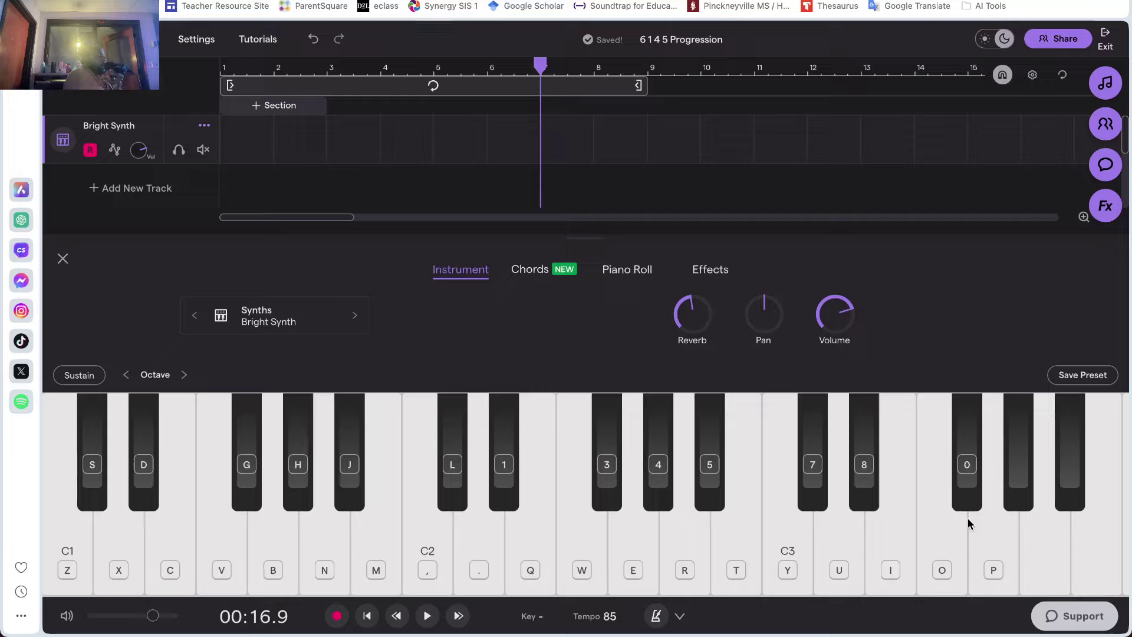
# Count up the G major scale to its fourth degree by repeating G1 and continuing through A1, B1 and C2
pyautogui.press('b')
pyautogui.press('b')
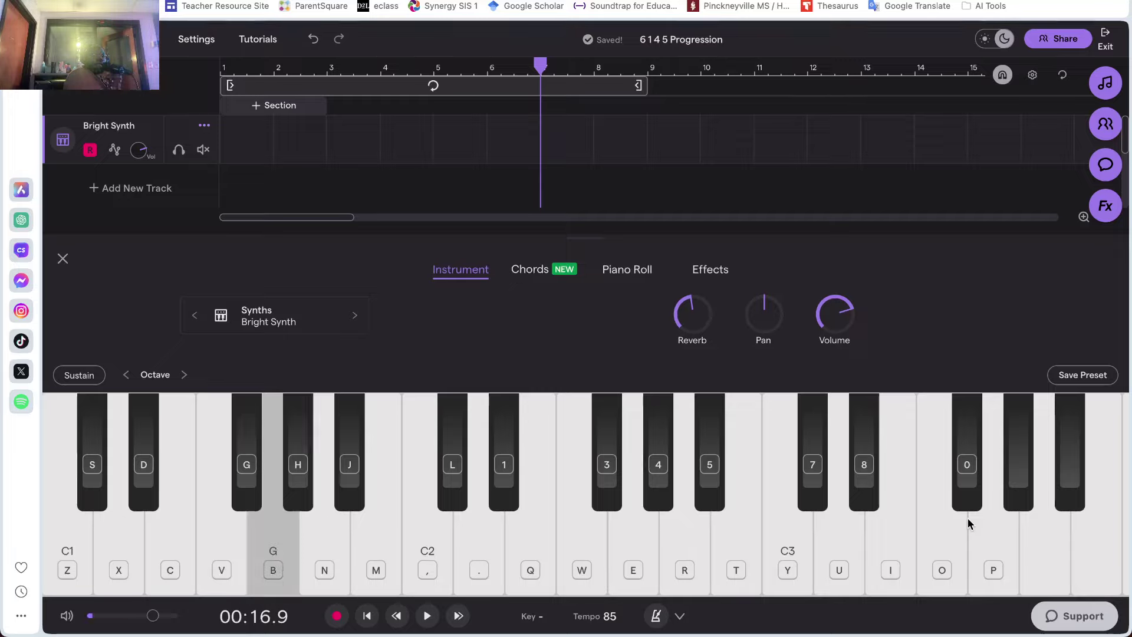
pyautogui.press('b')
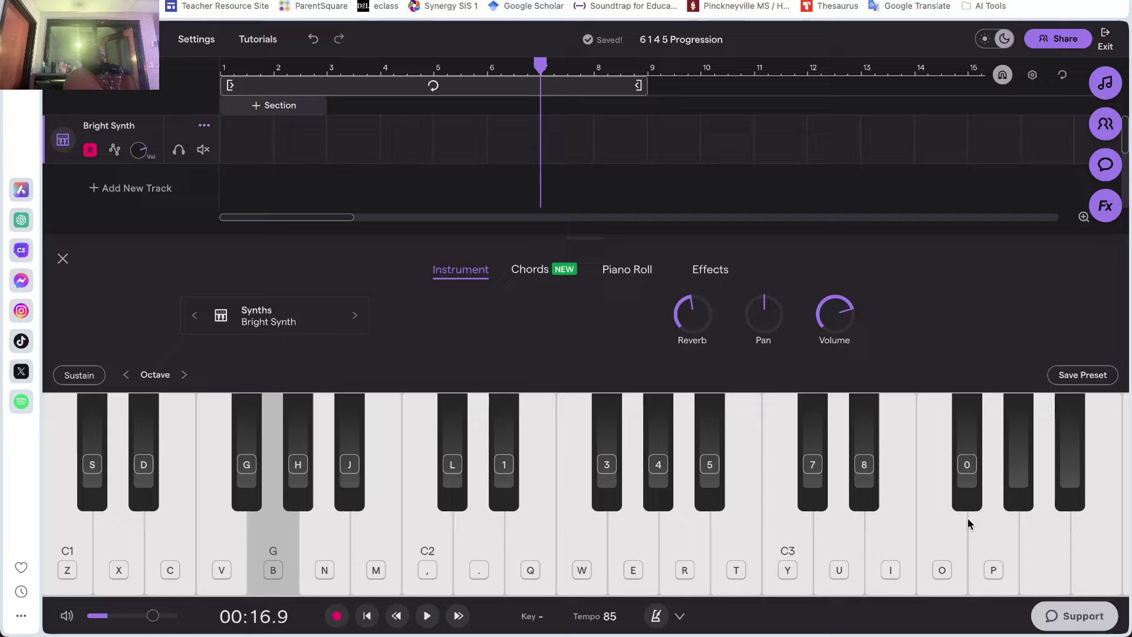
pyautogui.press('n')
pyautogui.press('m')
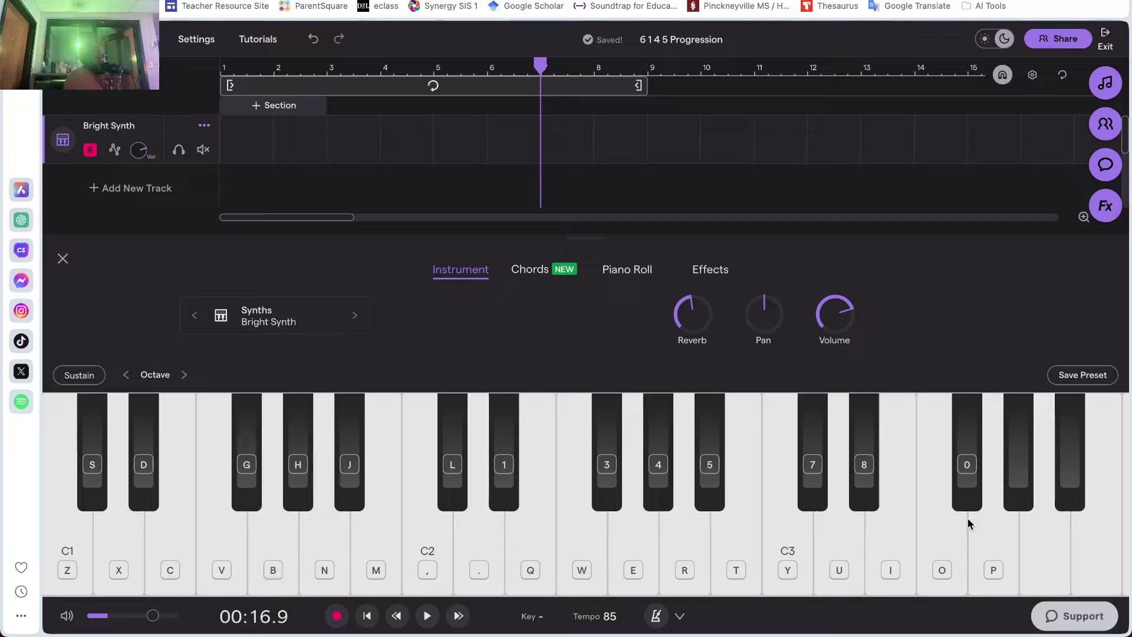
pyautogui.press(',')
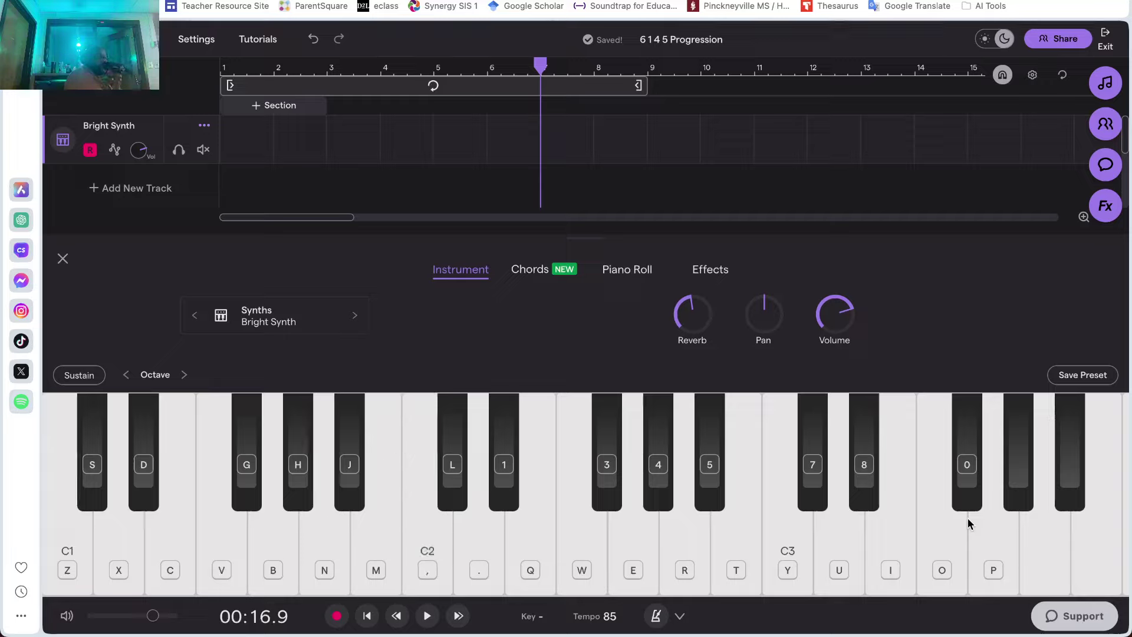
# Build the C major triad from C2, E2 and G2 and play it again
pyautogui.press(',')
pyautogui.press('q')
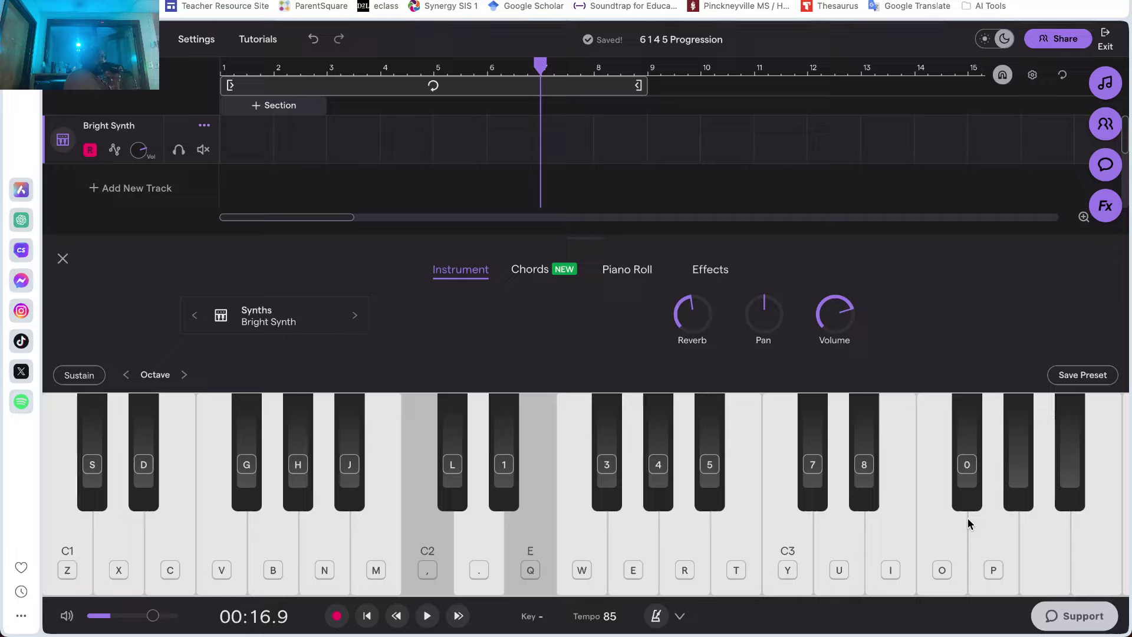
pyautogui.press('e')
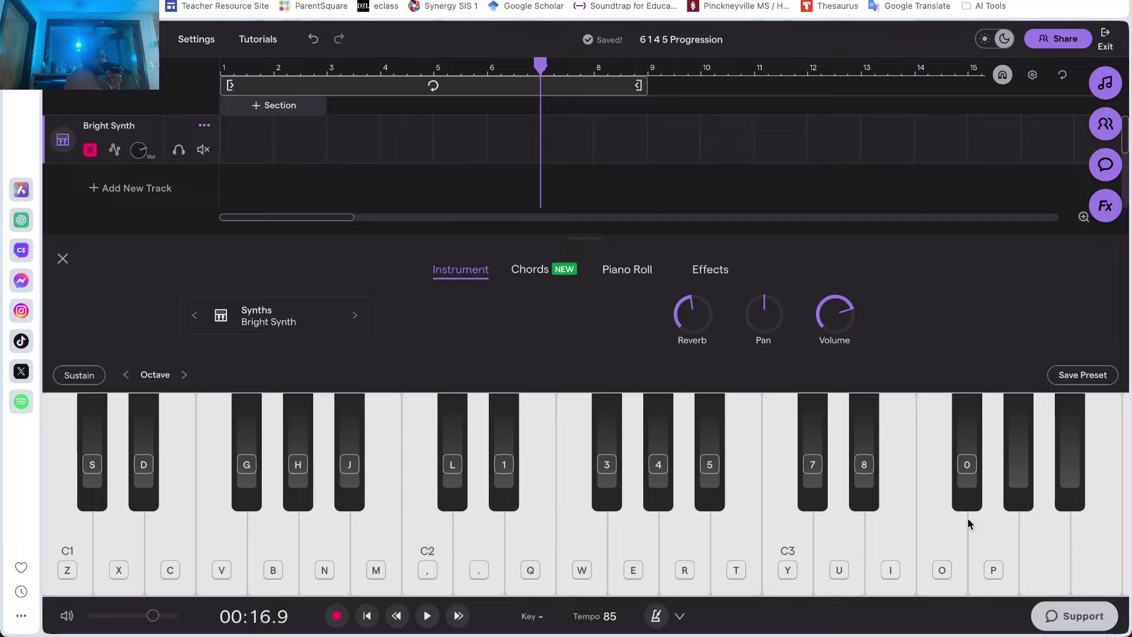
pyautogui.press(',')
pyautogui.press('q')
pyautogui.press('e')
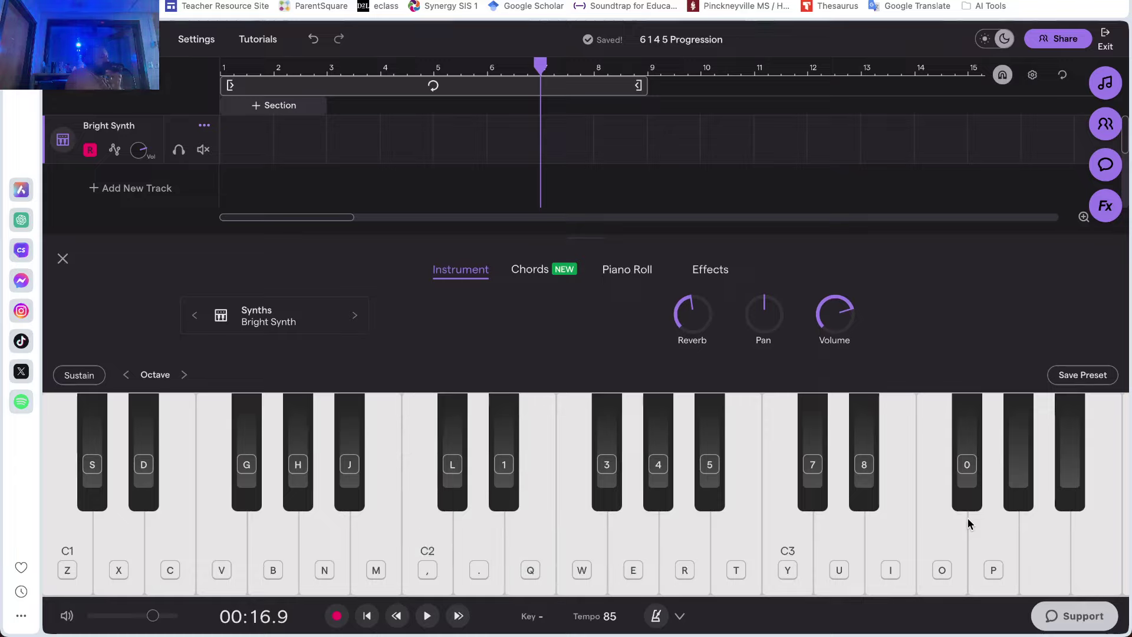
# Play the G major triad with G2, B2 and D3, followed by the E minor triad with E2, G2 and B2
pyautogui.press('e')
pyautogui.press('t')
pyautogui.press('u')
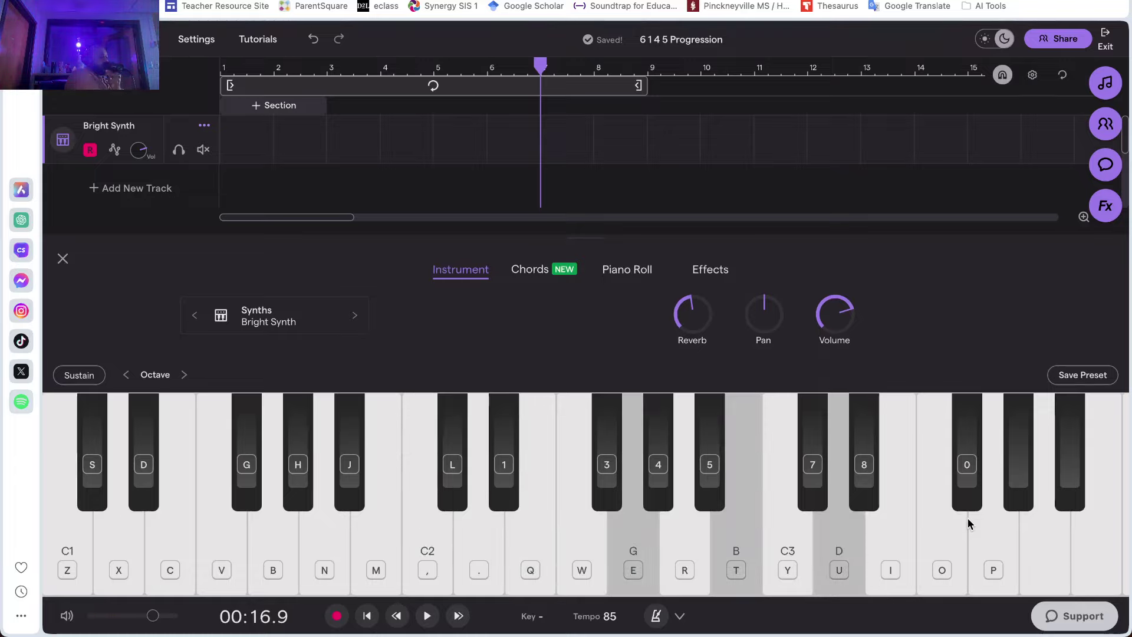
pyautogui.press('e')
pyautogui.press('q')
pyautogui.press('t')
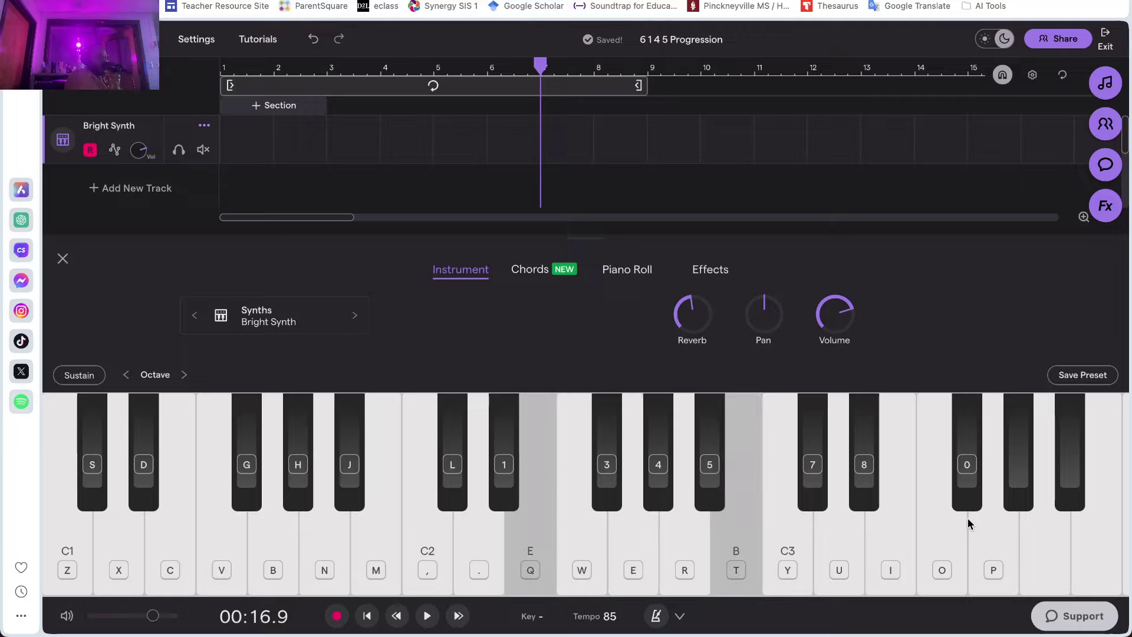
# Alternate between the C major triad (C2, E2, G2) and the E minor triad (E2, G2, B2), ending on C major
pyautogui.press(',')
pyautogui.press('q')
pyautogui.press('e')
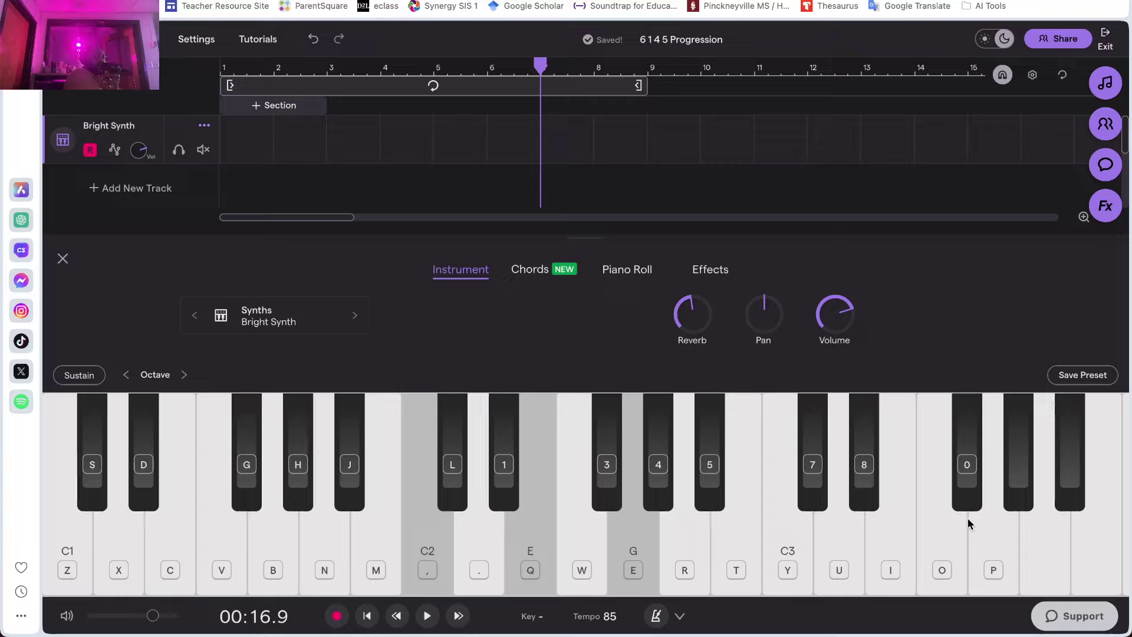
pyautogui.press('q')
pyautogui.press('e')
pyautogui.press('t')
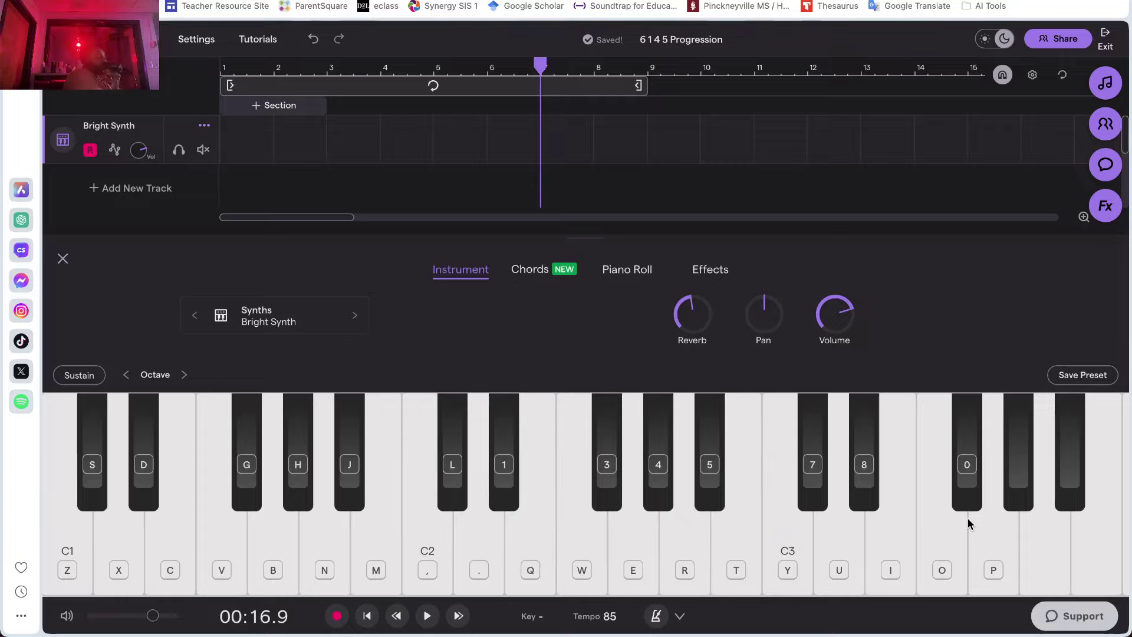
pyautogui.press(',')
pyautogui.press('q')
pyautogui.press('e')
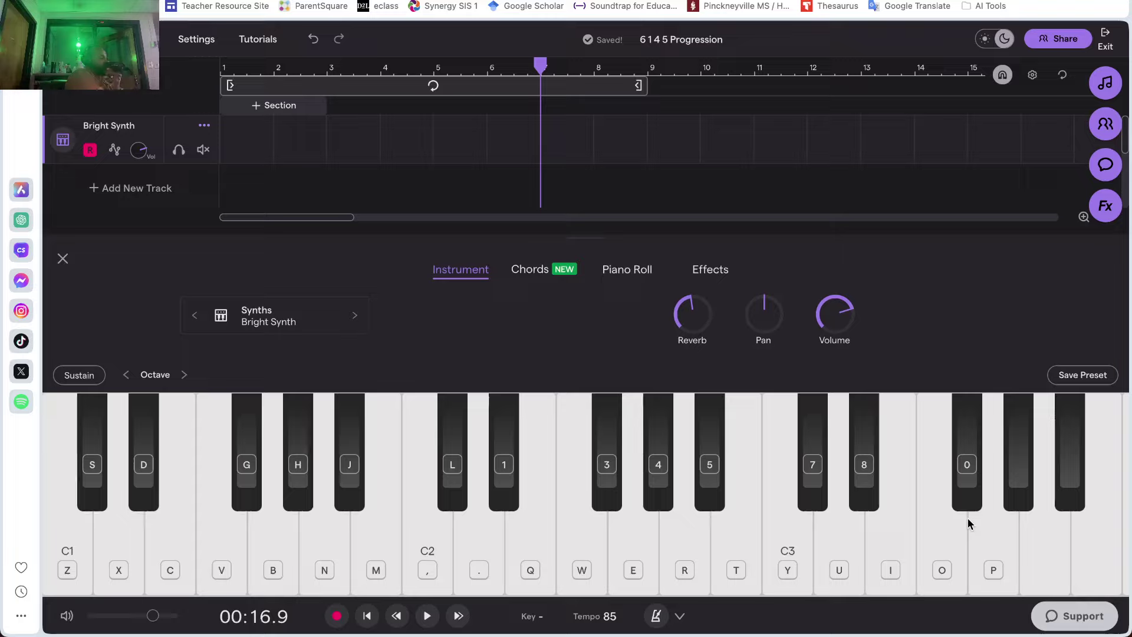
# Sound the first degree of the scale as G1, then an octave higher as repeated G2 notes
pyautogui.press('b')
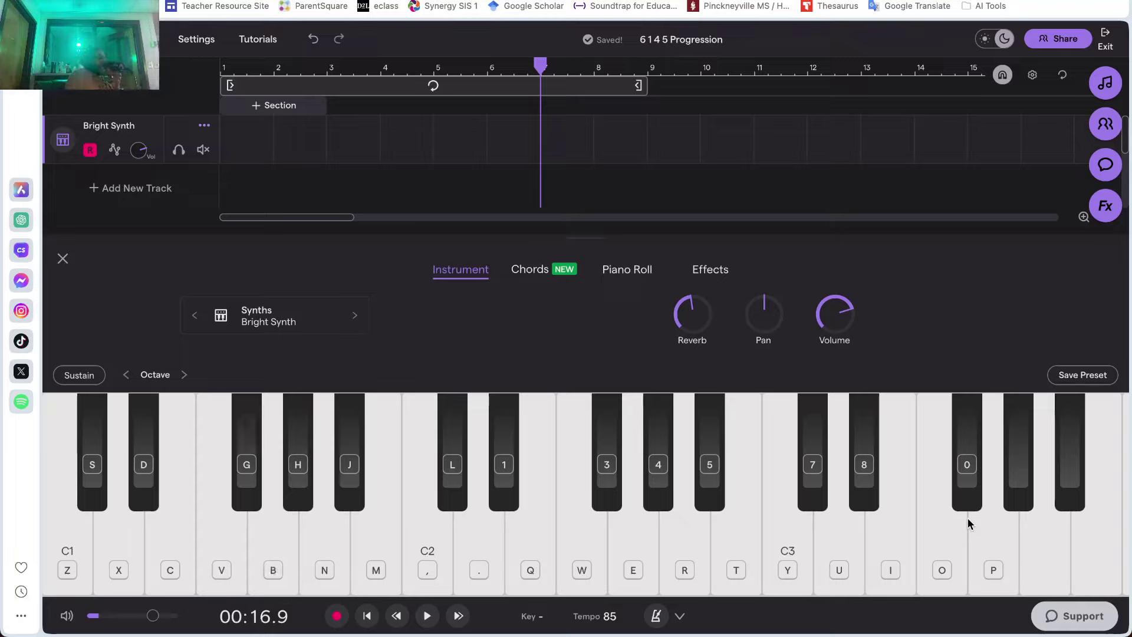
pyautogui.press('e')
pyautogui.press('e')
pyautogui.press('e')
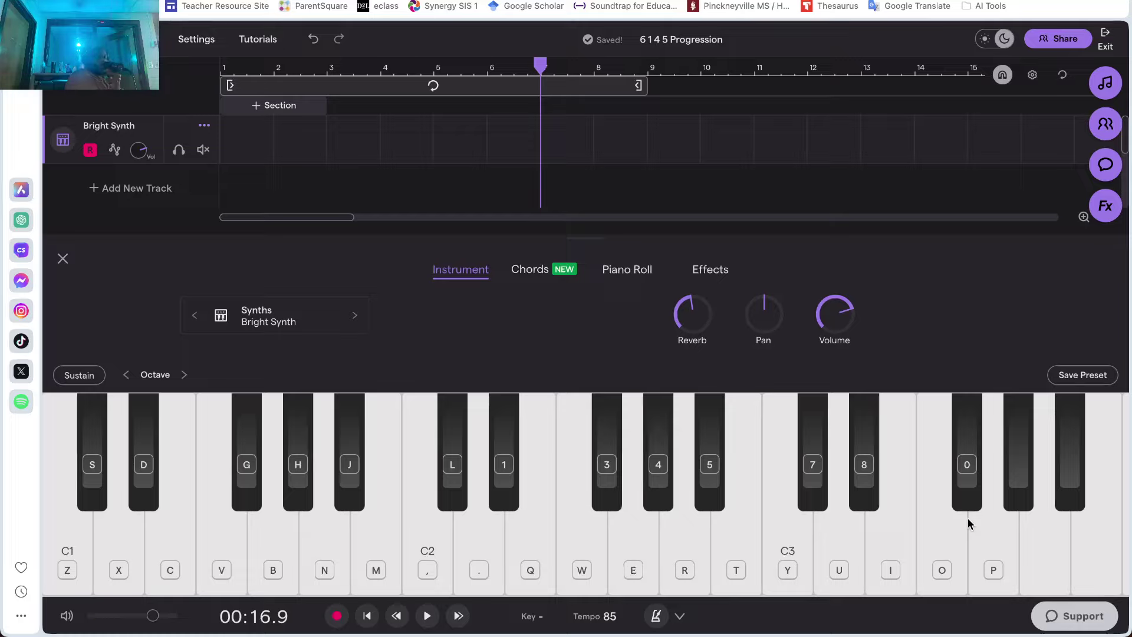
# Play the G major triad with G2, B2 and D3 three times
pyautogui.press('e')
pyautogui.press('t')
pyautogui.press('u')
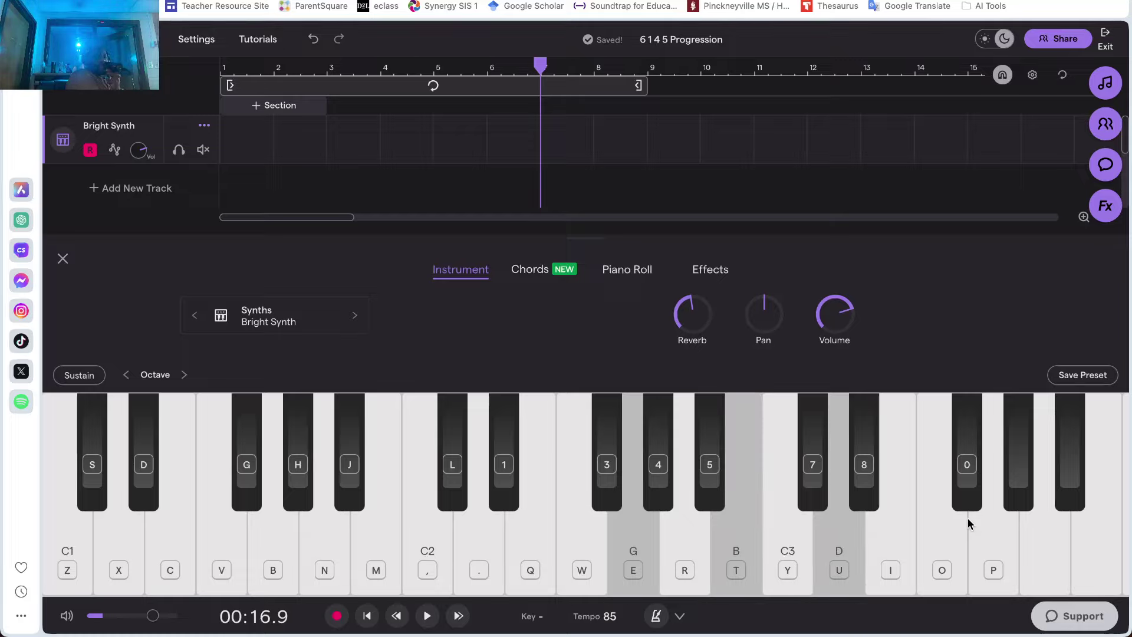
pyautogui.press('e')
pyautogui.press('t')
pyautogui.press('u')
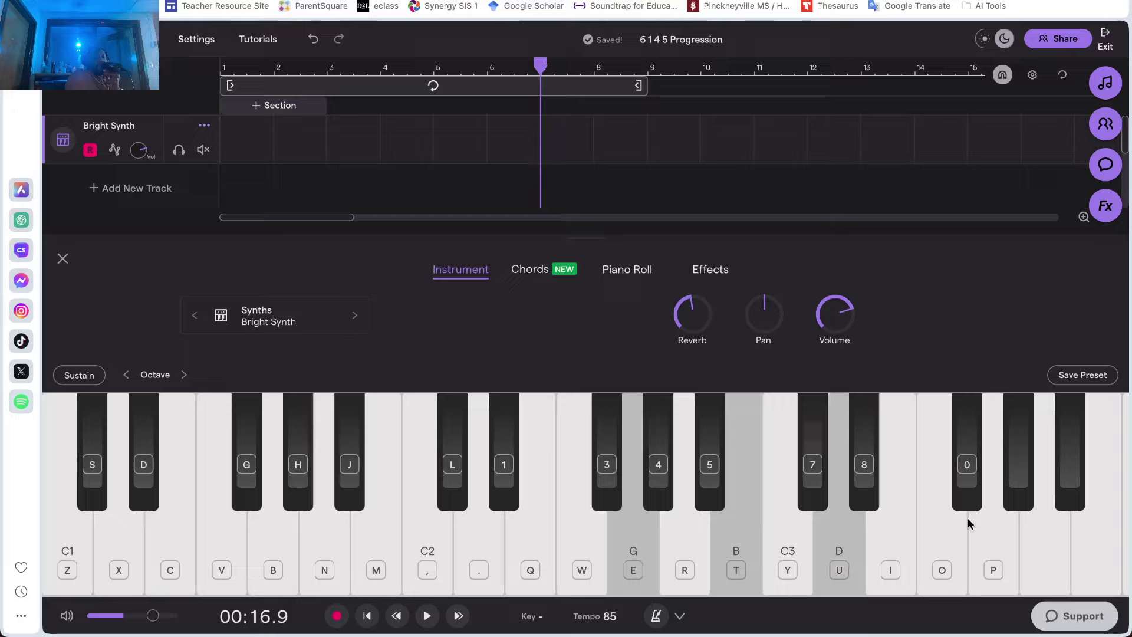
pyautogui.press('e')
pyautogui.press('t')
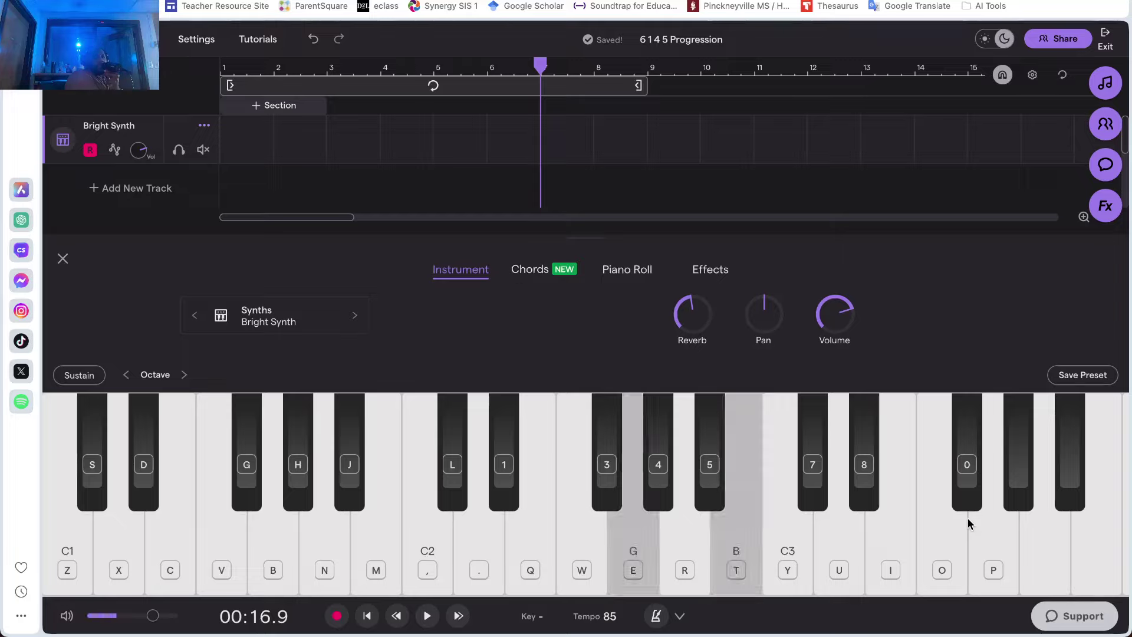
pyautogui.press('u')
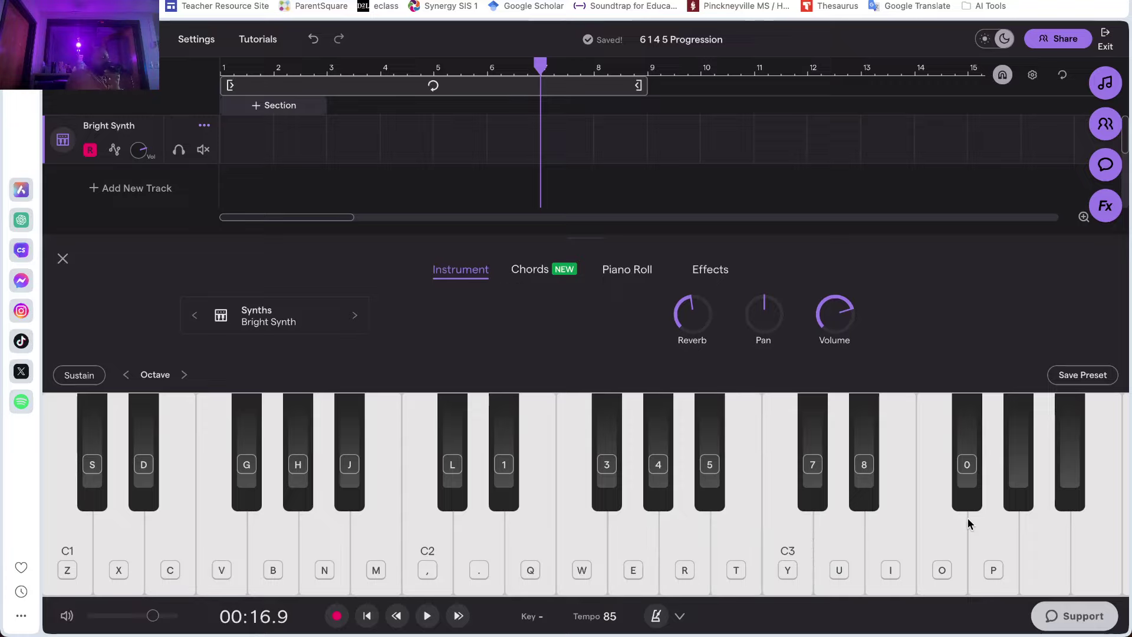
# Play the 6 chord, E minor (E2, G2, B2), followed by the 1 chord, G major (G2, B2, D3), twice
pyautogui.press('q')
pyautogui.press('e')
pyautogui.press('t')
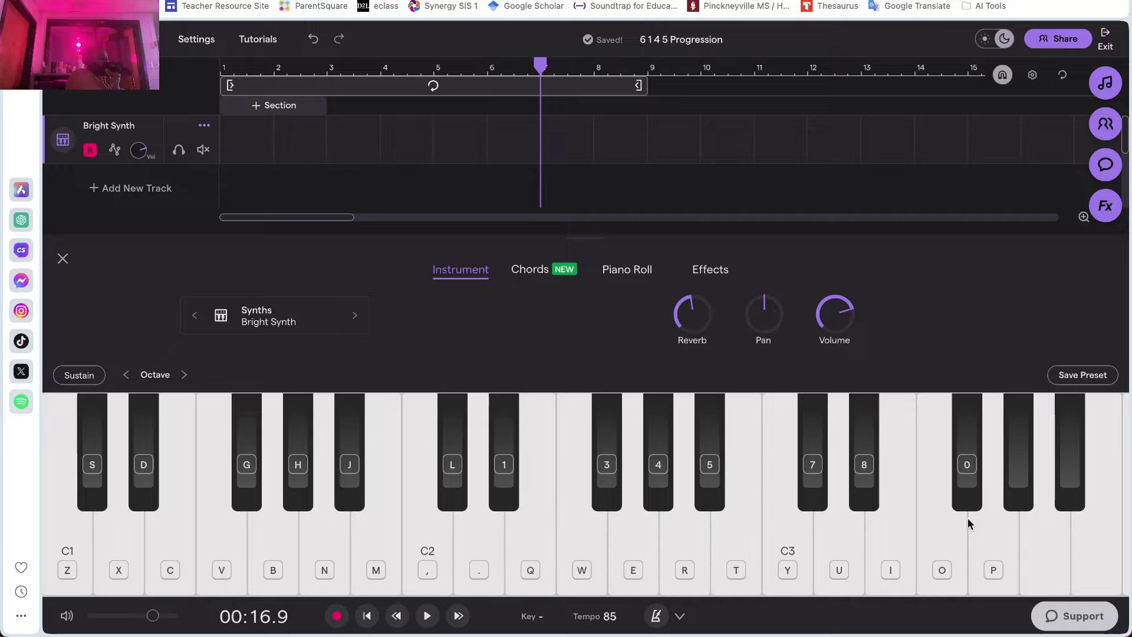
pyautogui.press('e')
pyautogui.press('t')
pyautogui.press('u')
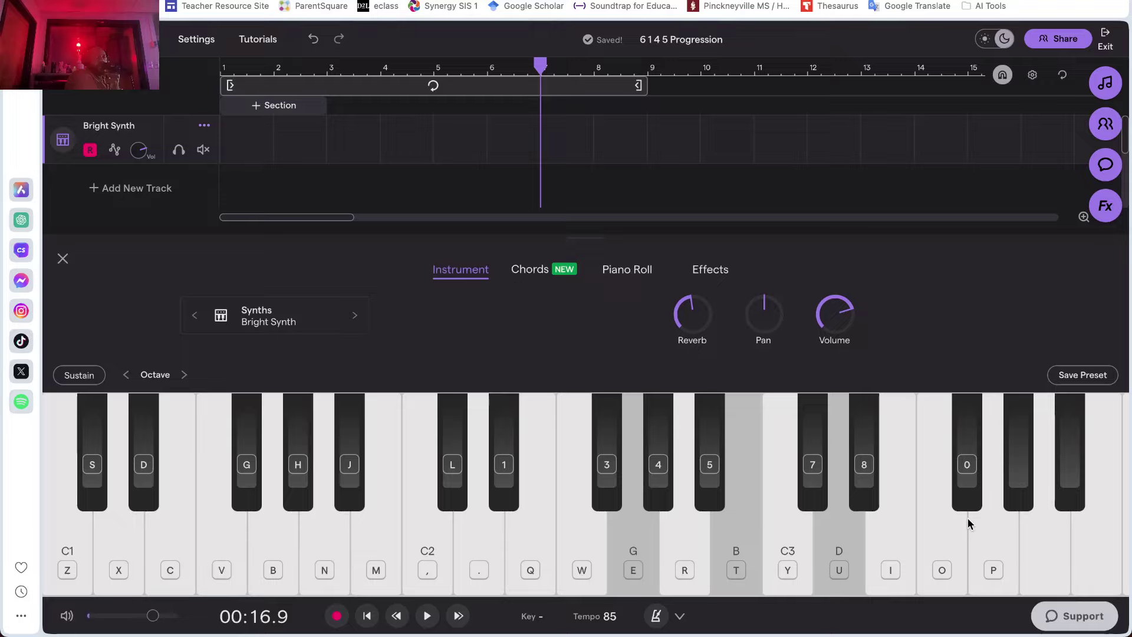
pyautogui.press('e')
pyautogui.press('t')
pyautogui.press('u')
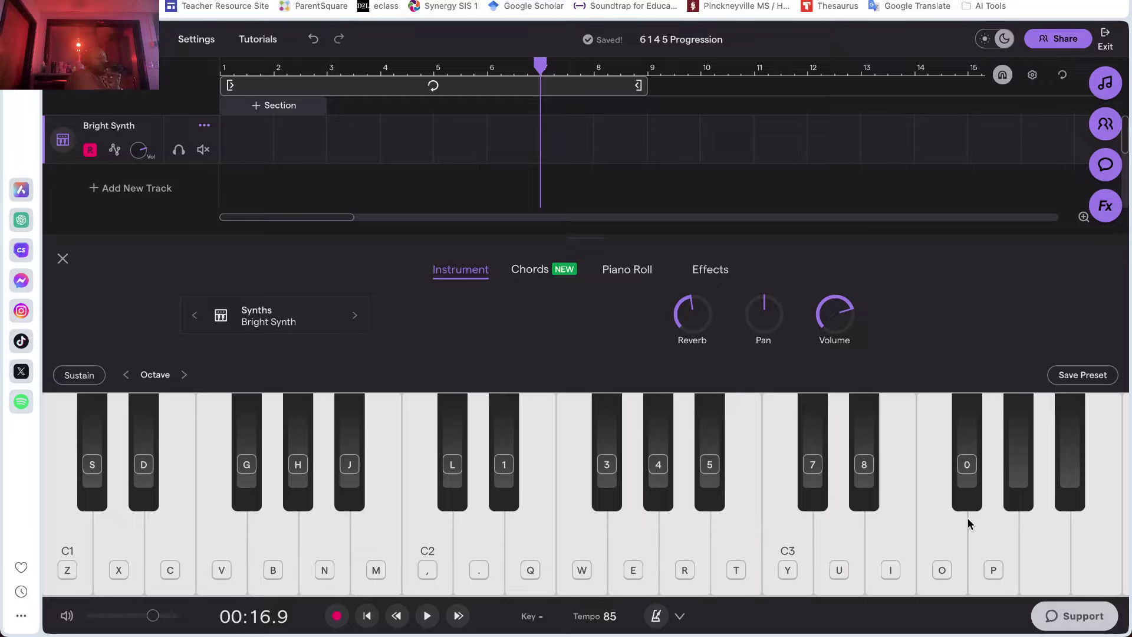
# Continue the progression with the 4 chord by playing the C major triad with C2, E2 and G2, repeating it
pyautogui.press(',')
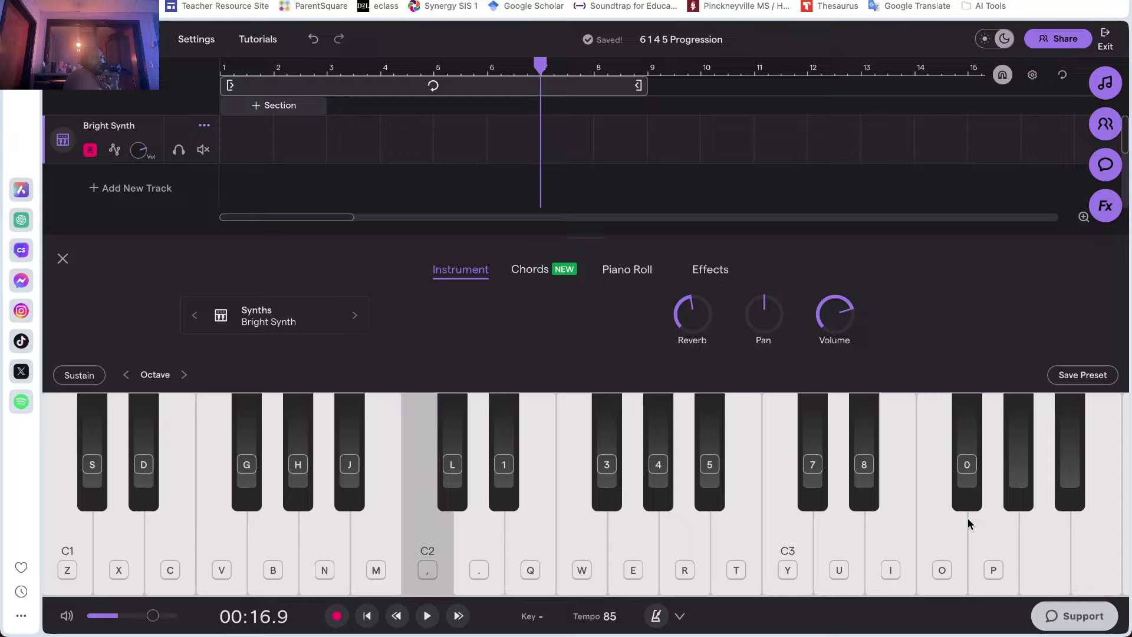
pyautogui.press('q')
pyautogui.press('e')
pyautogui.press(',')
pyautogui.press('q')
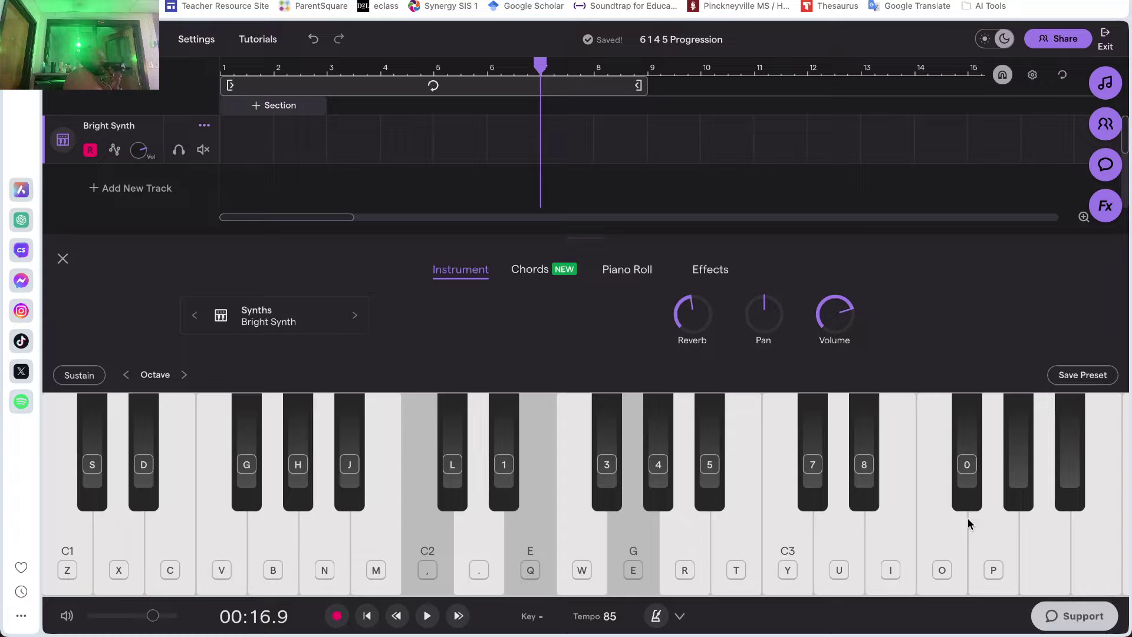
# Count up the G major scale to its fifth degree by playing G1, A1, B1, C2 and D2
pyautogui.press('b')
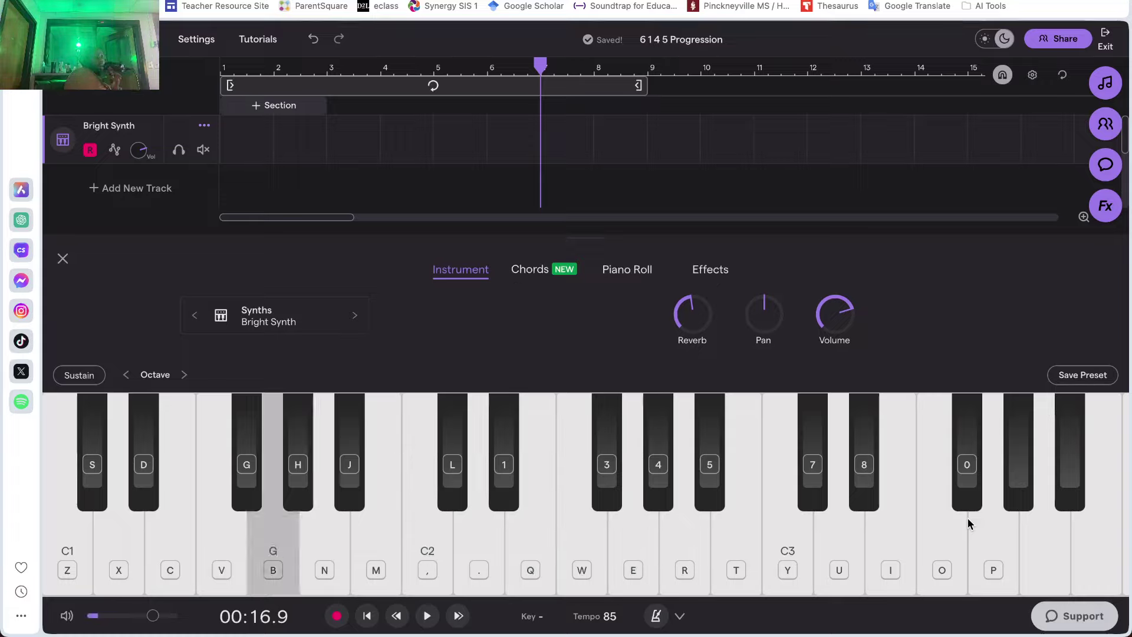
pyautogui.press('n')
pyautogui.press('m')
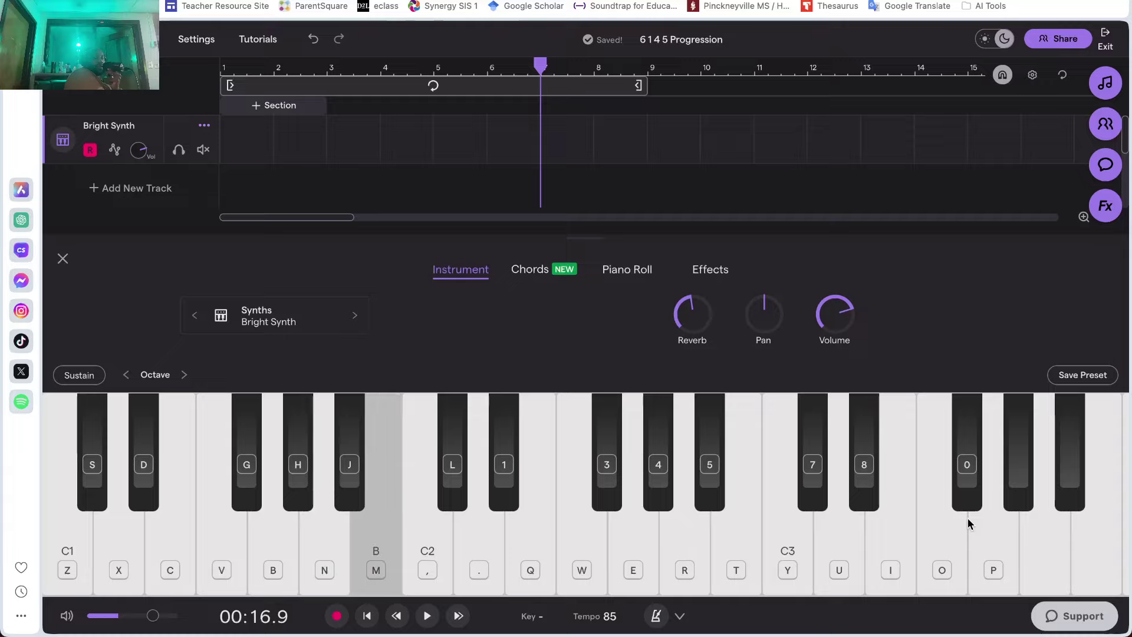
pyautogui.press(',')
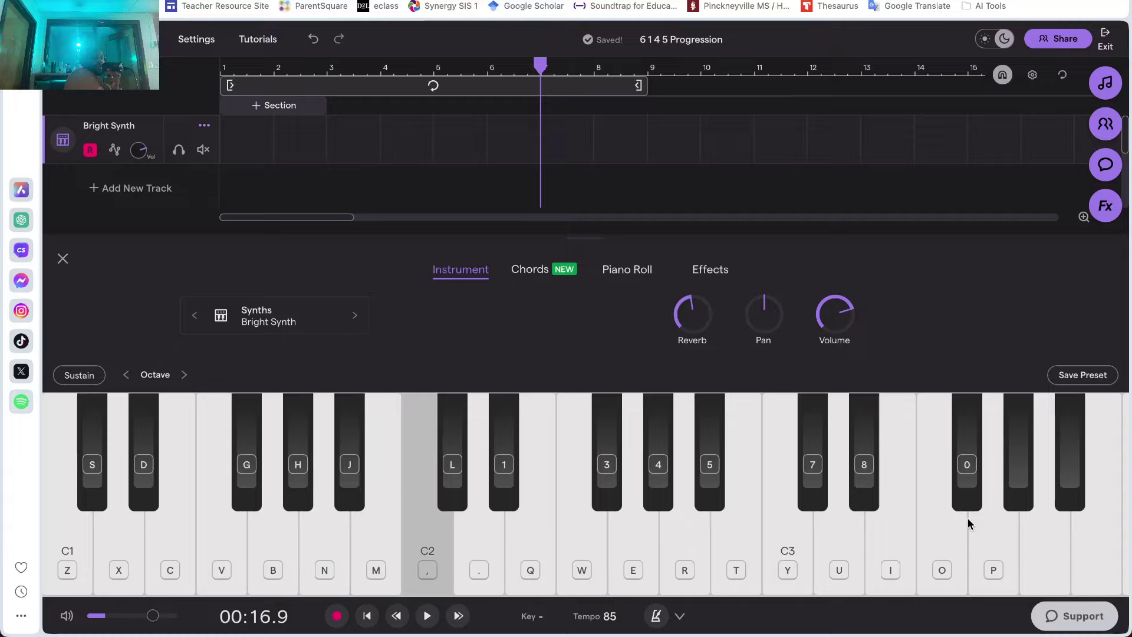
pyautogui.press('.')
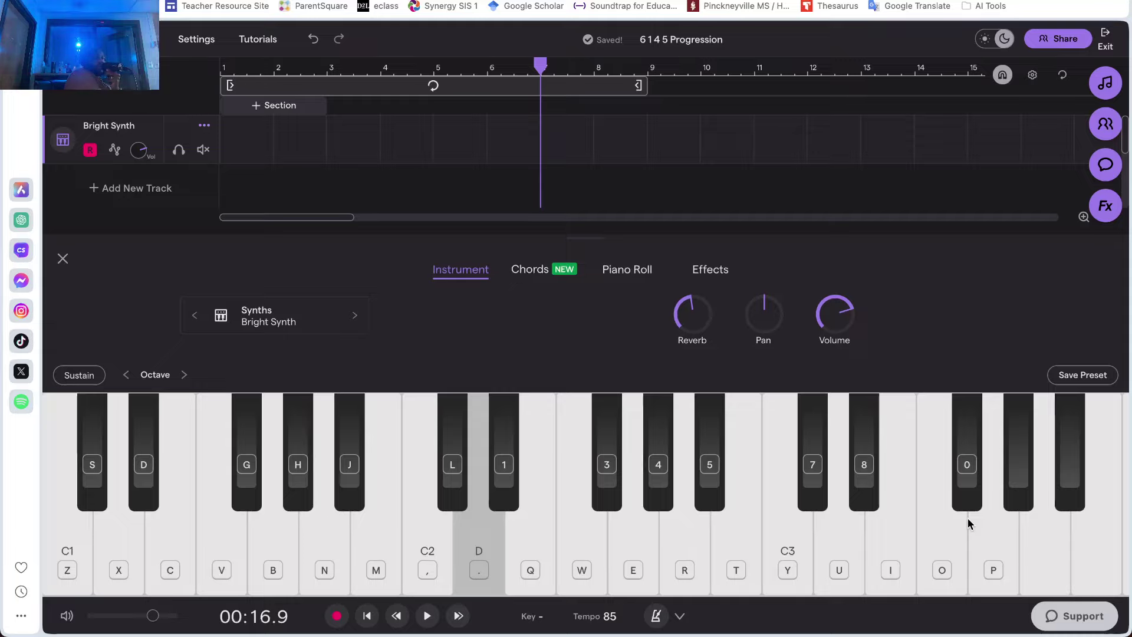
# Work out the major third above D2 by playing E2, F2 and F#2, then repeat D2 together with F#2
pyautogui.press('.')
pyautogui.press('q')
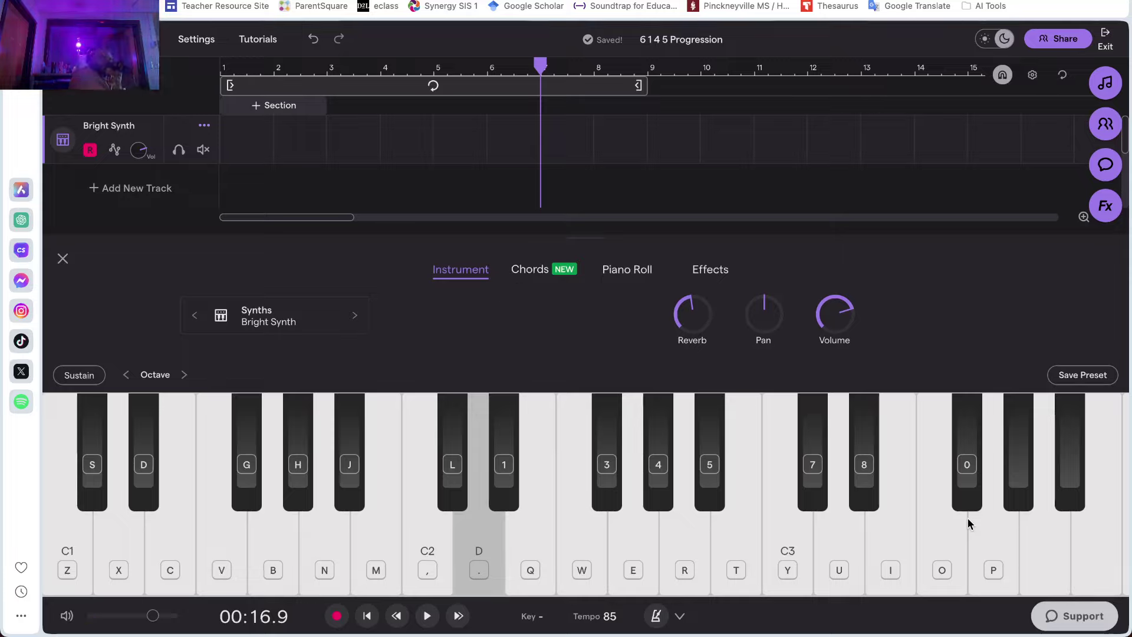
pyautogui.press('w')
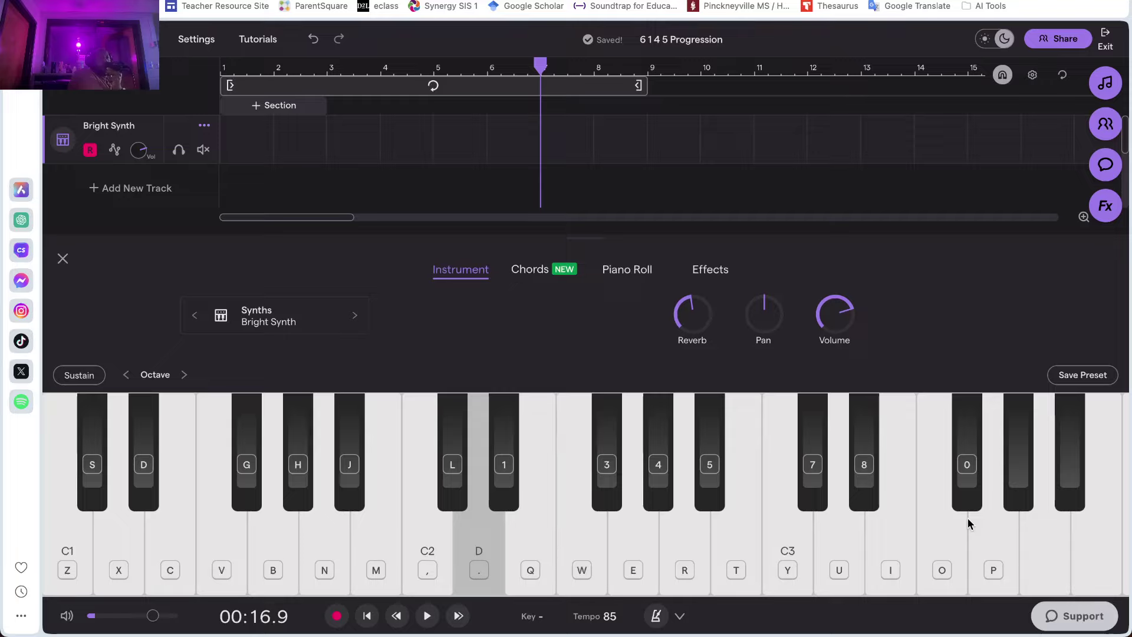
pyautogui.press('3')
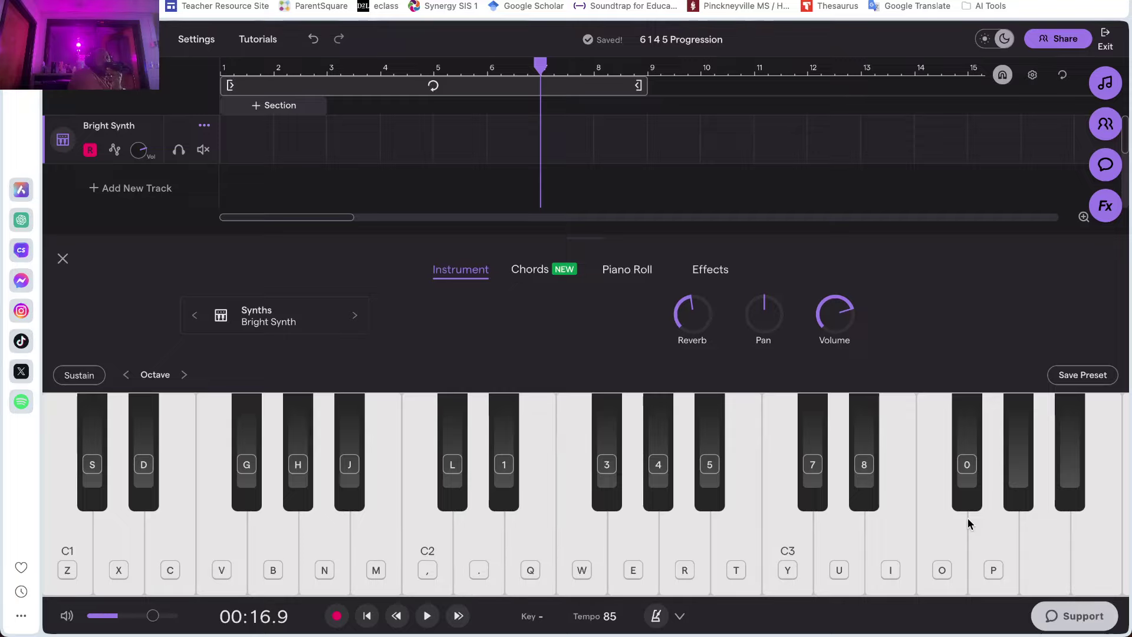
pyautogui.press('.')
pyautogui.press('3')
pyautogui.press('.')
pyautogui.press('3')
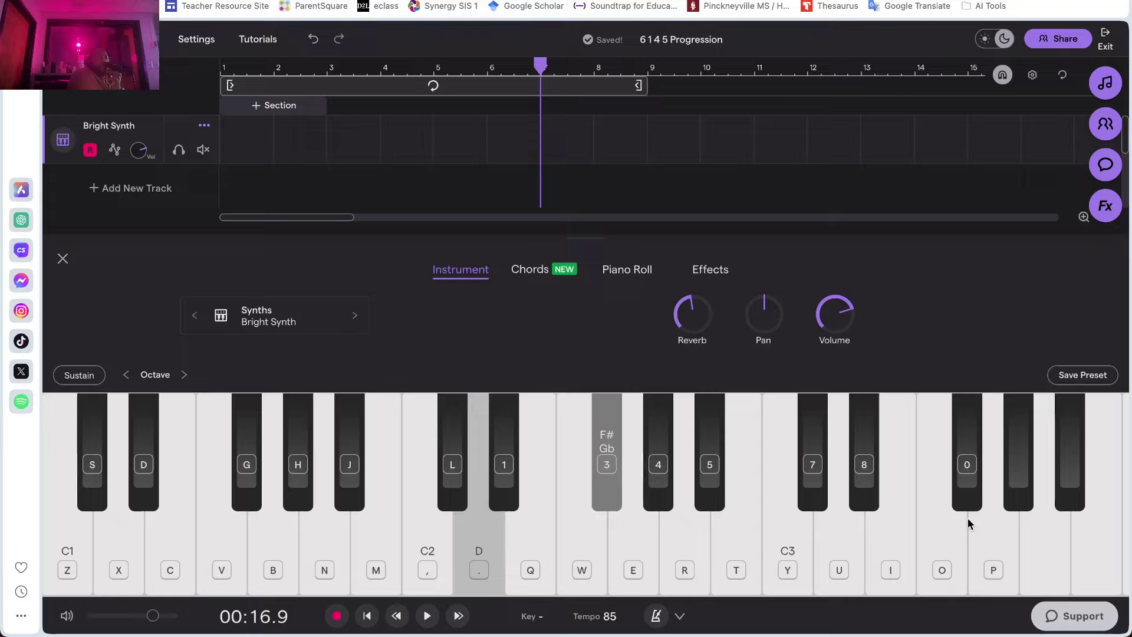
# Move up through G2 to A2, pair A2 with D2, and play the D major triad with D2, F#2 and A2
pyautogui.press('e')
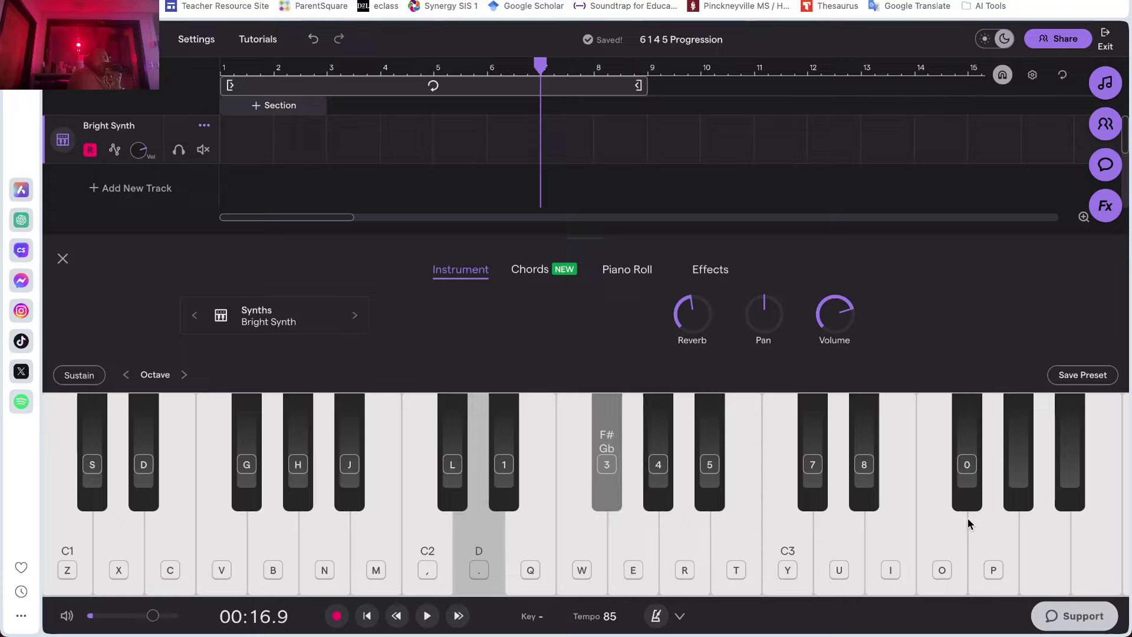
pyautogui.press('r')
pyautogui.press('.')
pyautogui.press('r')
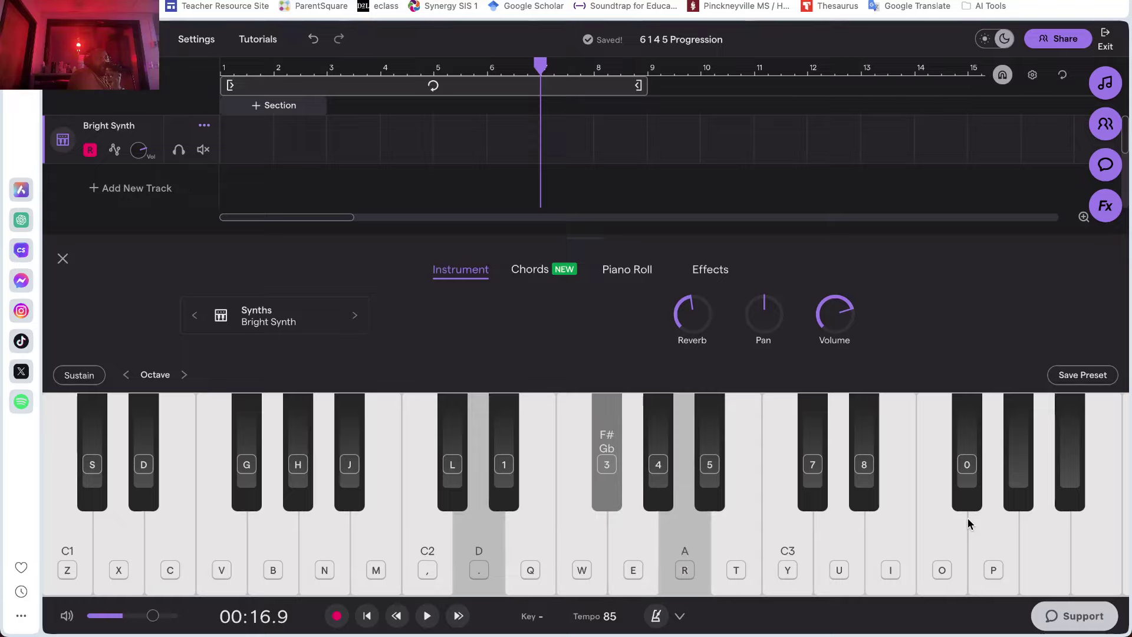
pyautogui.press('.')
pyautogui.press('3')
pyautogui.press('r')
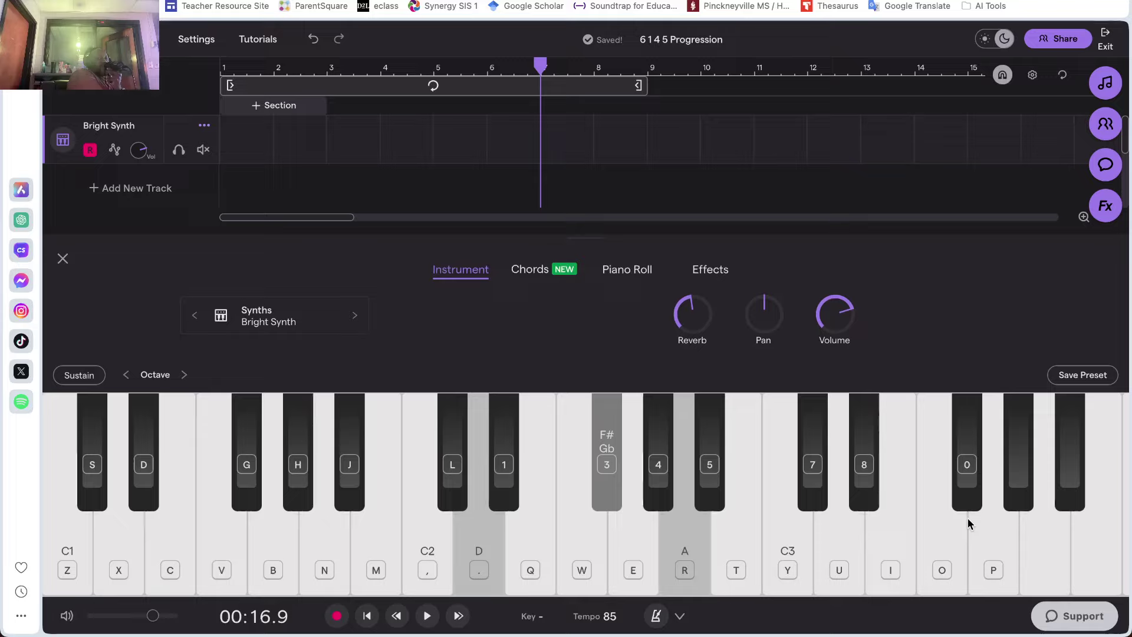
# Build a suspended fourth version of the 5 chord by pairing D2 with G2 and adding A2
pyautogui.press('.')
pyautogui.press('e')
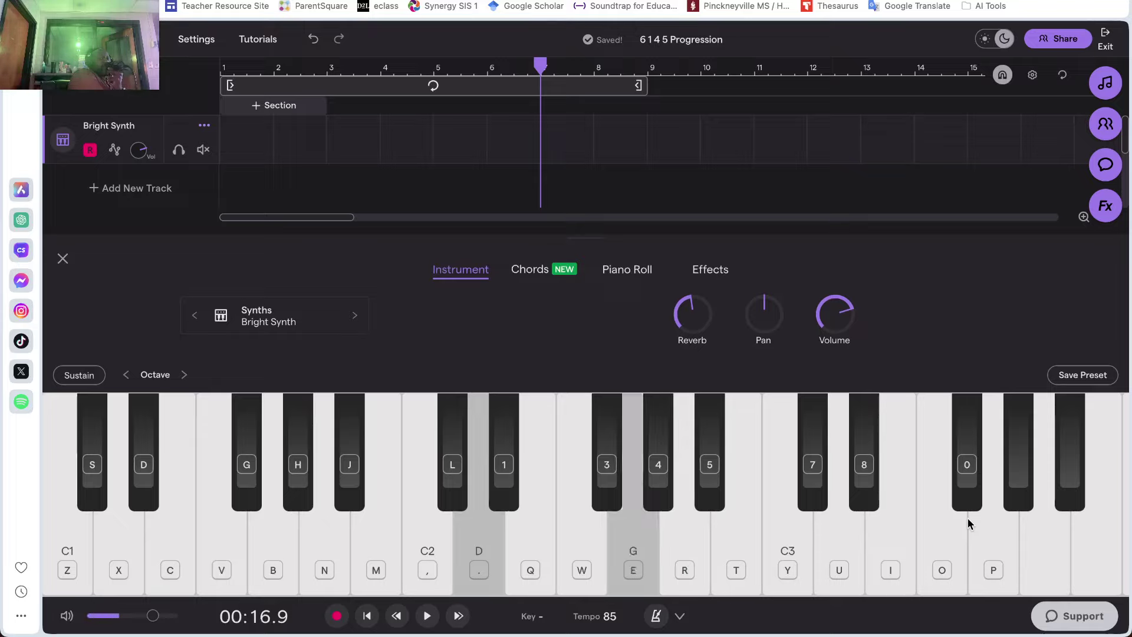
pyautogui.press('r')
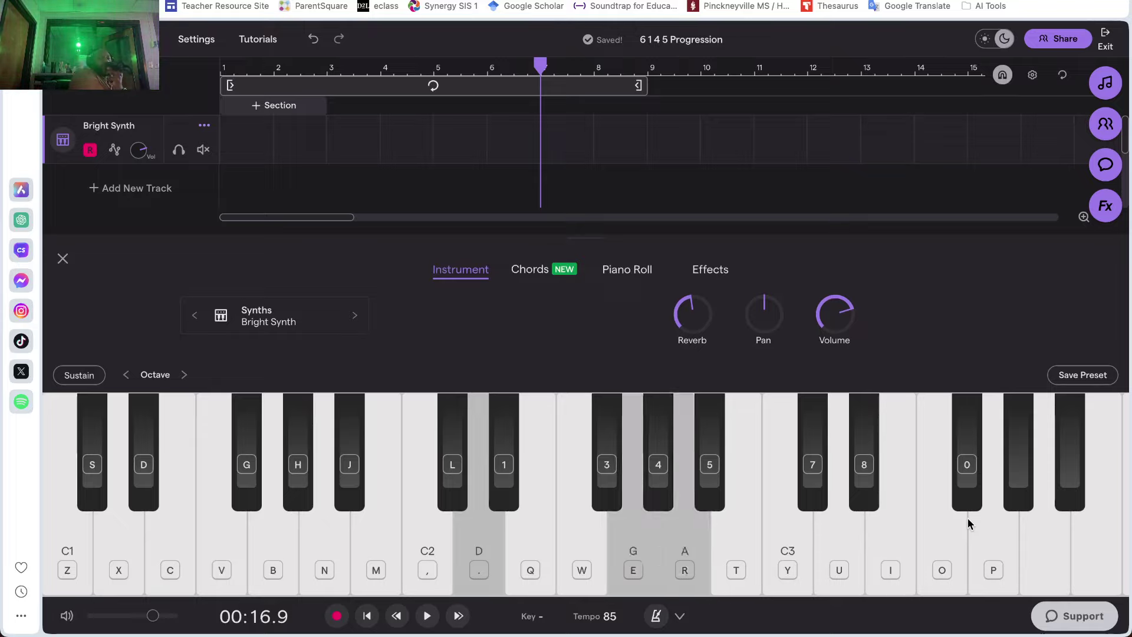
# Repeat the D suspended fourth chord with D2, G2 and A2 several times, finishing on D2
pyautogui.press('.')
pyautogui.press('e')
pyautogui.press('r')
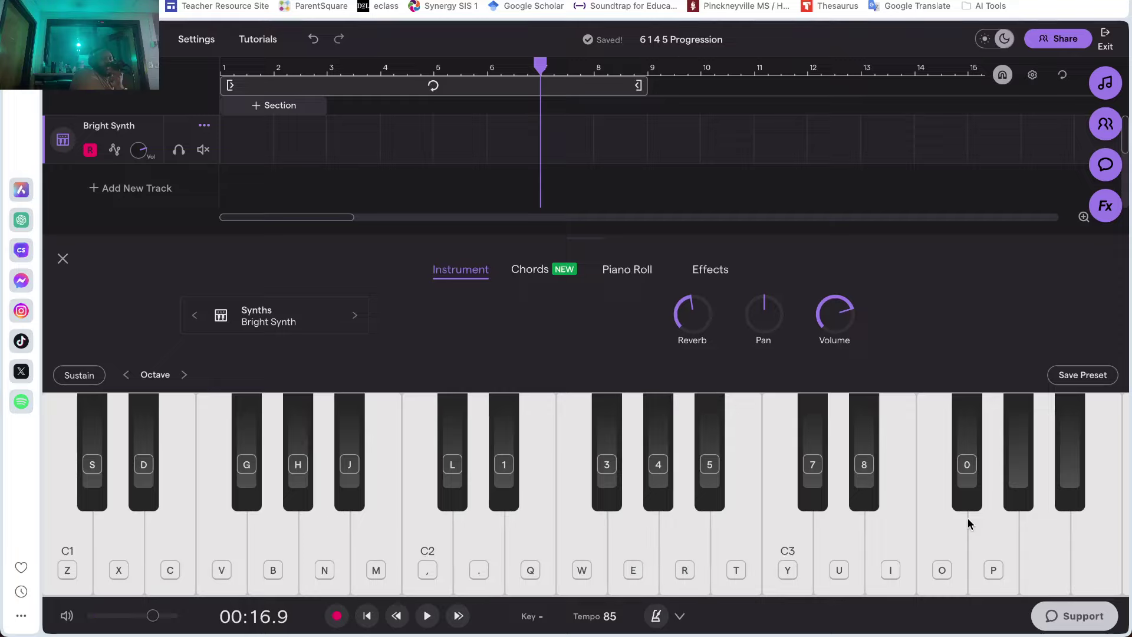
pyautogui.press('.')
pyautogui.press('e')
pyautogui.press('r')
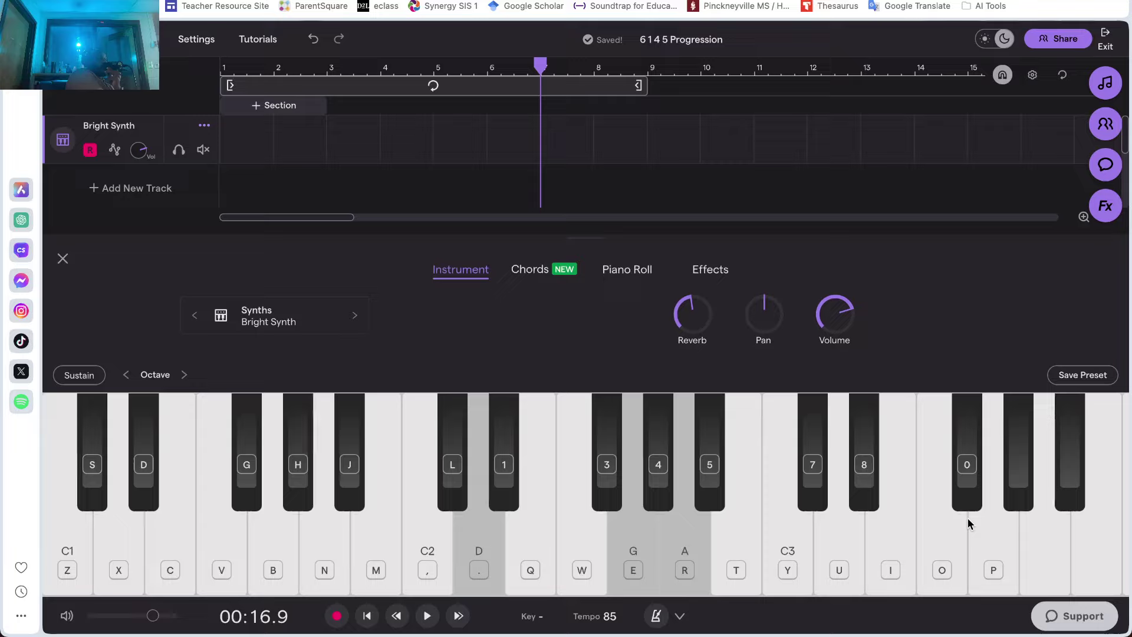
pyautogui.press('.')
pyautogui.press('e')
pyautogui.press('r')
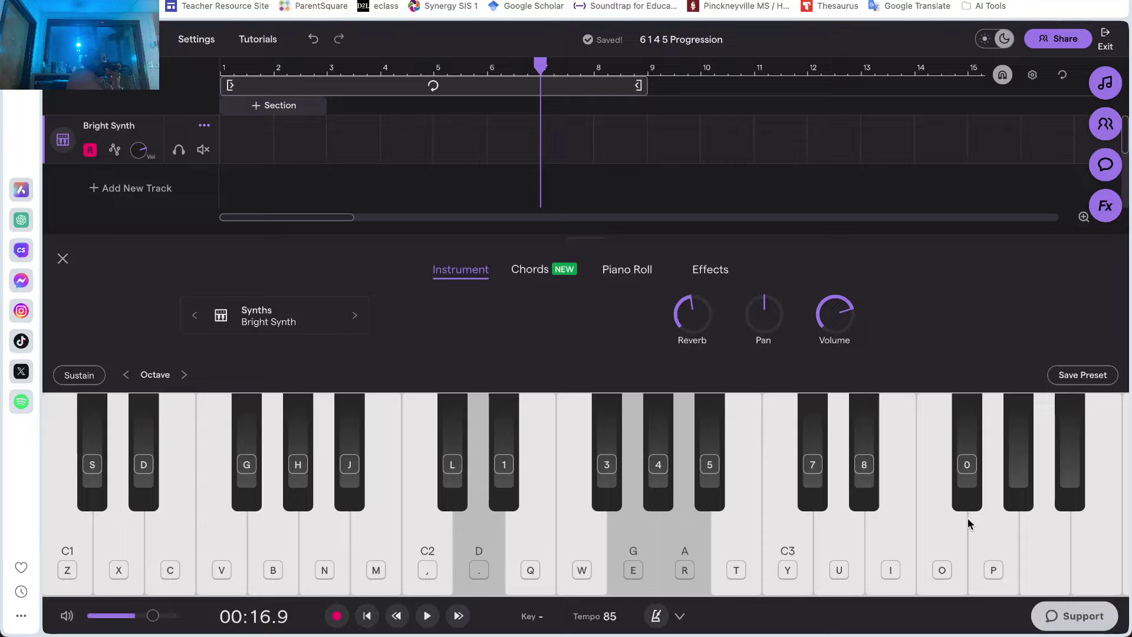
pyautogui.press('.')
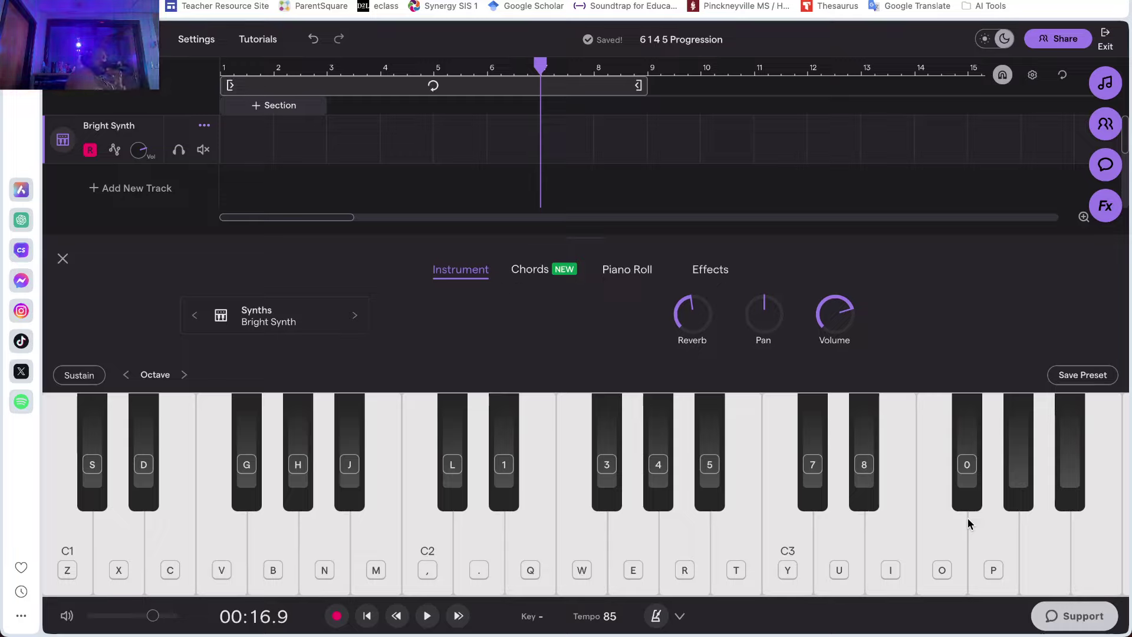
# Return to the 6 chord by playing the E minor triad with E2, G2 and B2
pyautogui.press('q')
pyautogui.press('e')
pyautogui.press('t')
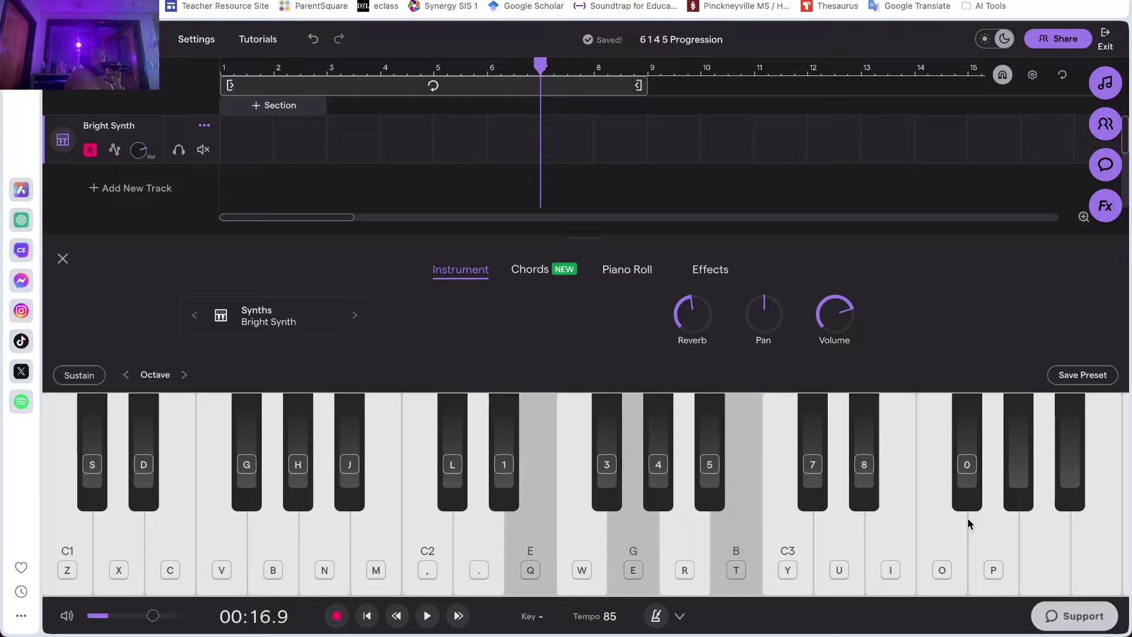
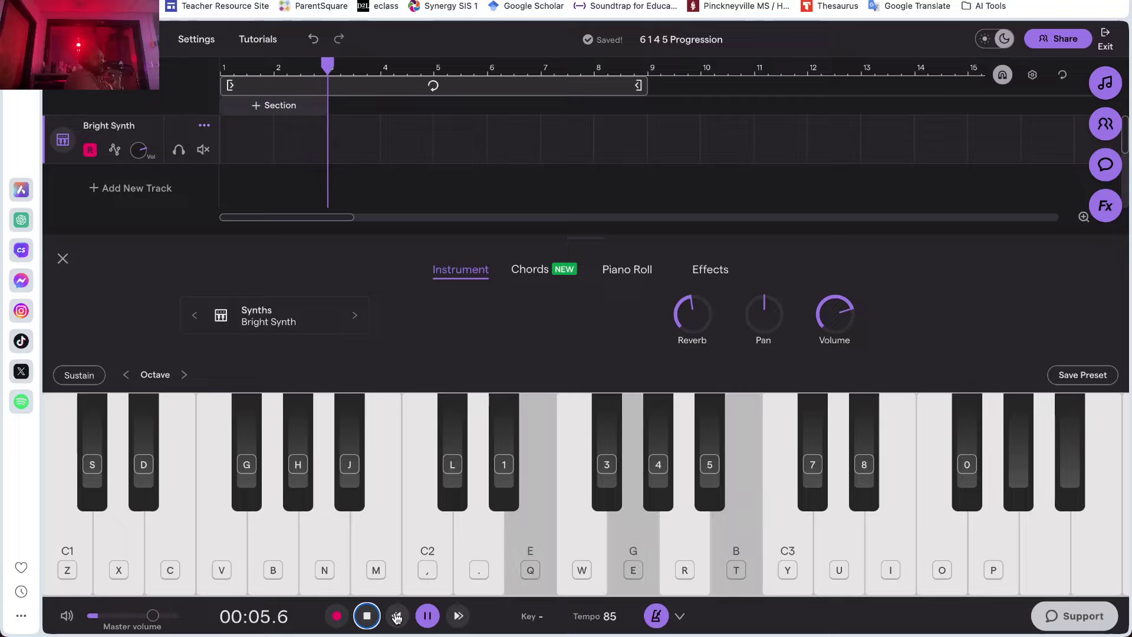
# Practise the progression against the running metronome: G major (G2, B2, D3), C major (C2, E2, G2), Dsus4 (D2, G2, A2), and E minor leading into a second round
pyautogui.hotkey('e', 't')
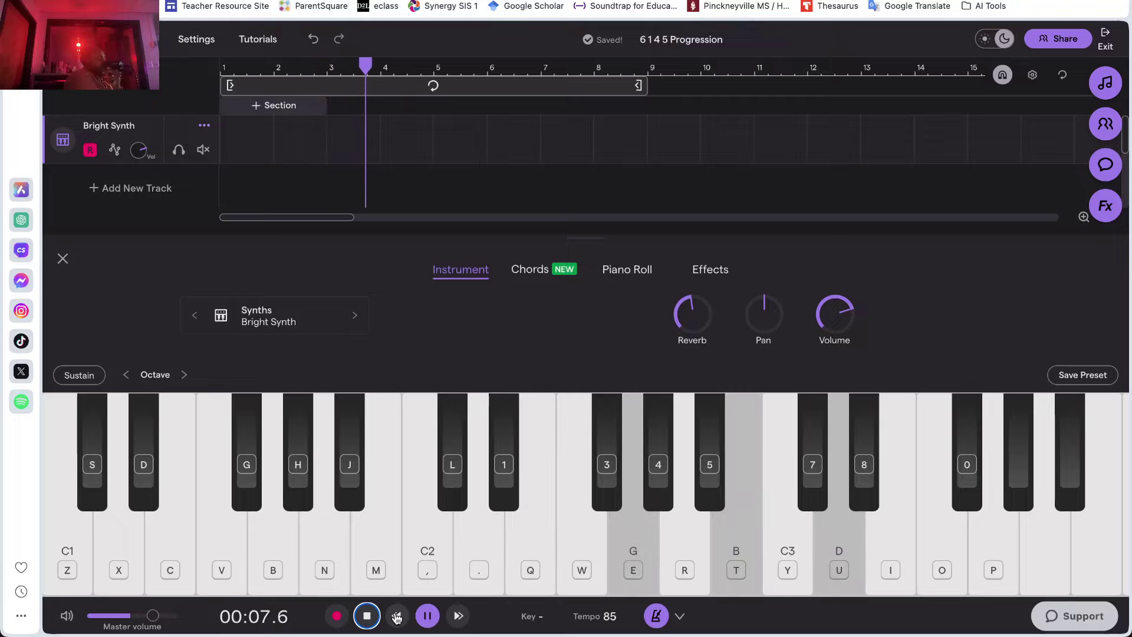
pyautogui.hotkey(',', 'q', 'e')
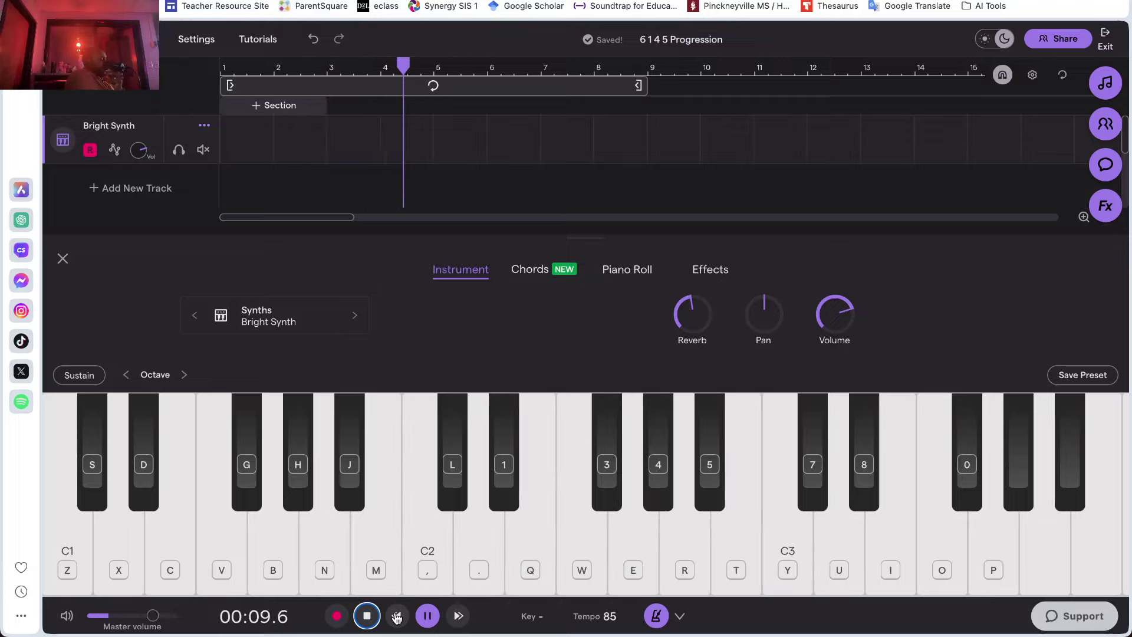
pyautogui.hotkey('.', 'e', 'r')
pyautogui.hotkey('q', 'e', 't')
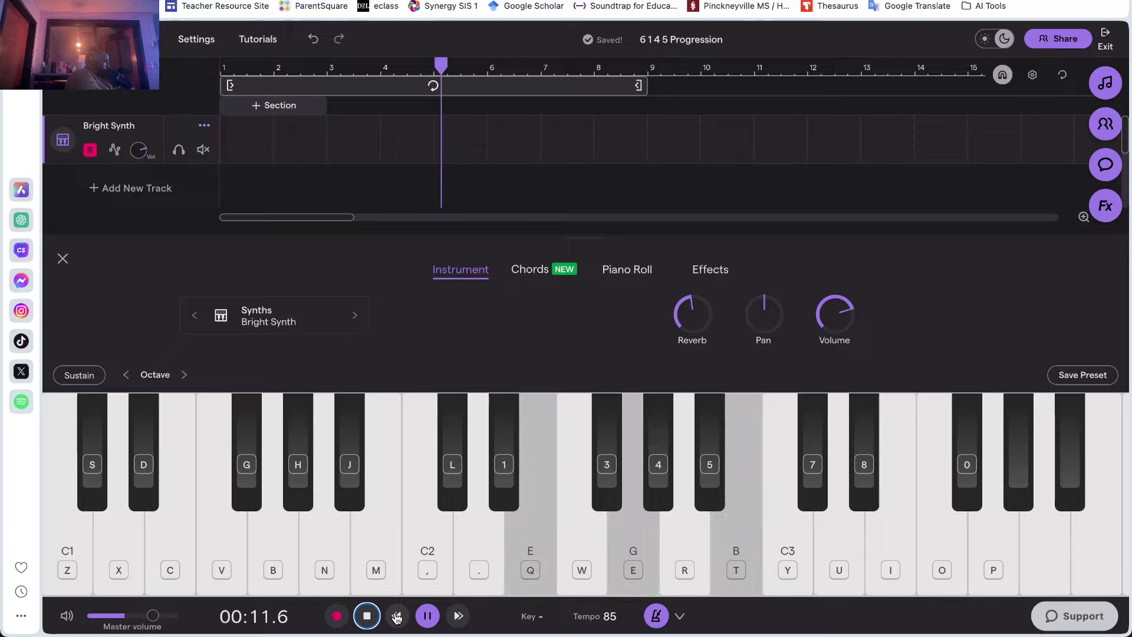
pyautogui.hotkey('e', 't')
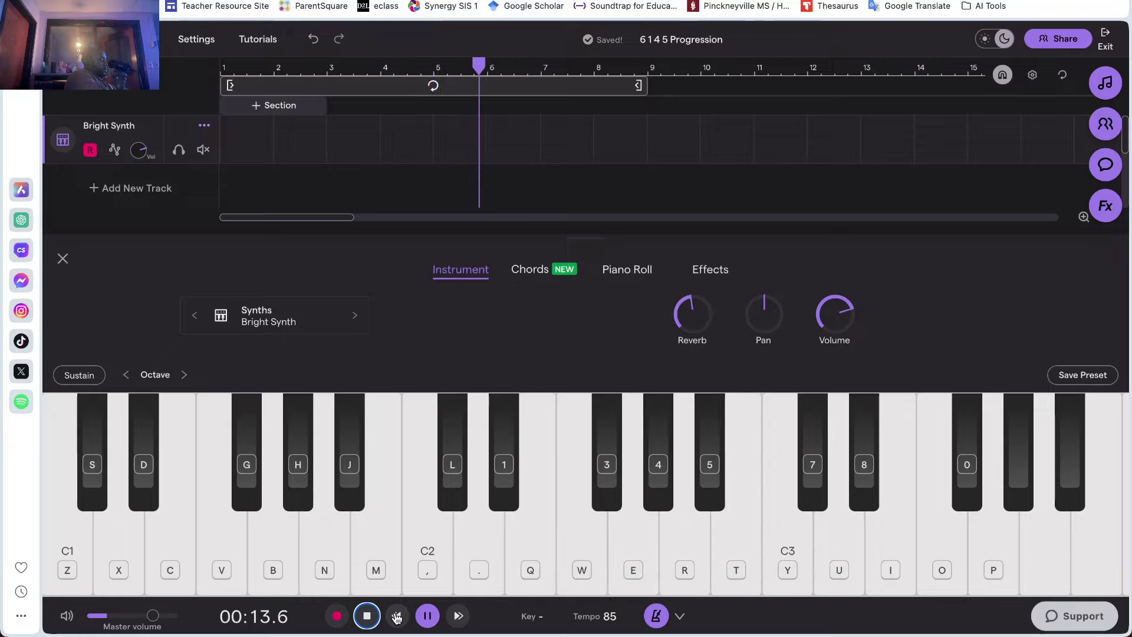
pyautogui.hotkey(',', 'q', 'e')
pyautogui.hotkey('.', 'e', 'r')
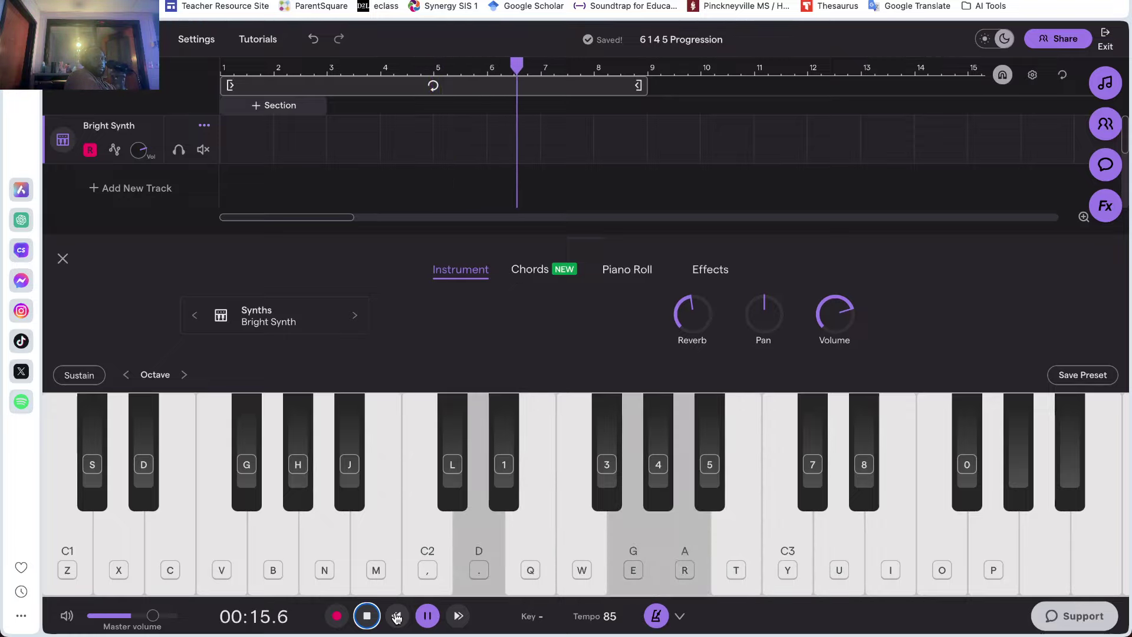
# Play two more metronome rounds of E minor, G major, C major and Dsus4, stop playback and return the playhead to the start
pyautogui.hotkey('q', 'e', 't')
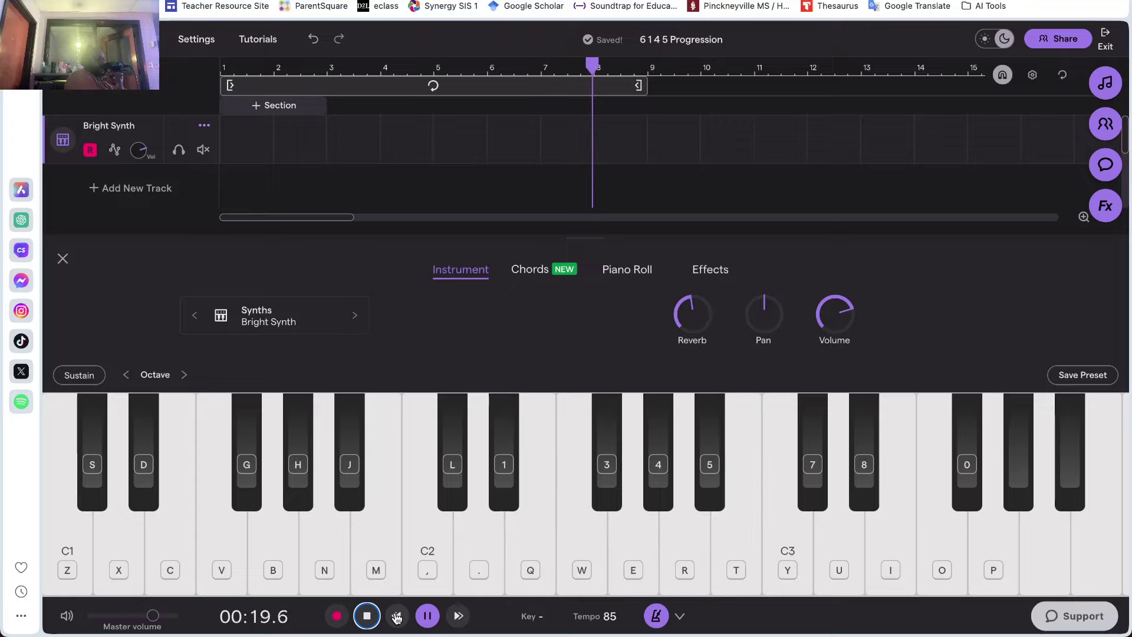
pyautogui.hotkey('e', 't', 'u')
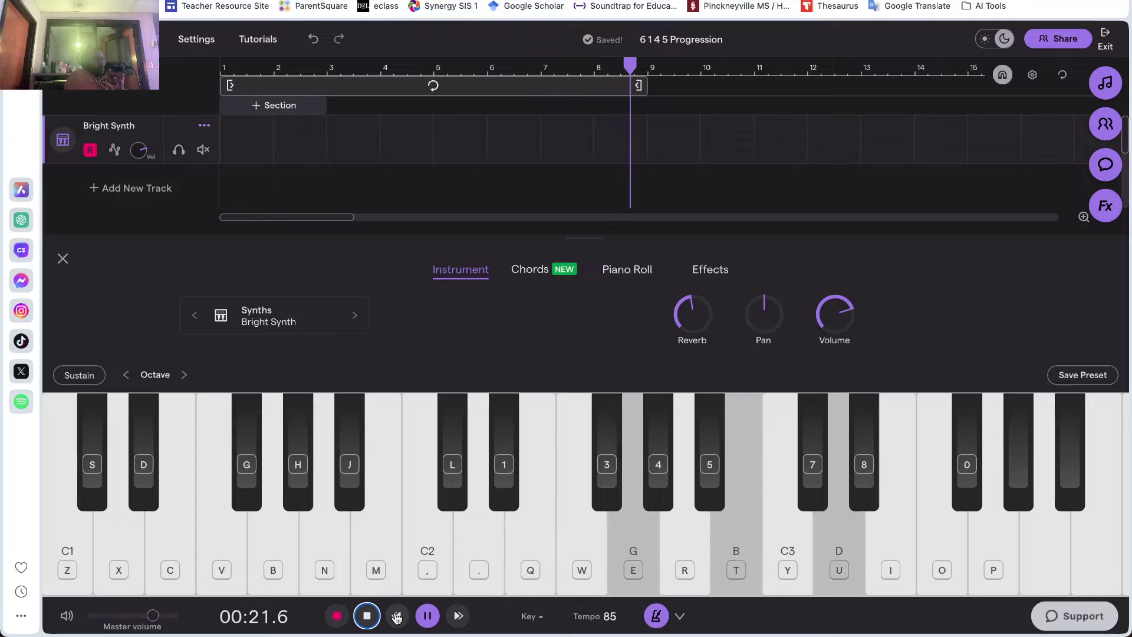
pyautogui.hotkey(',', 'q', 'e')
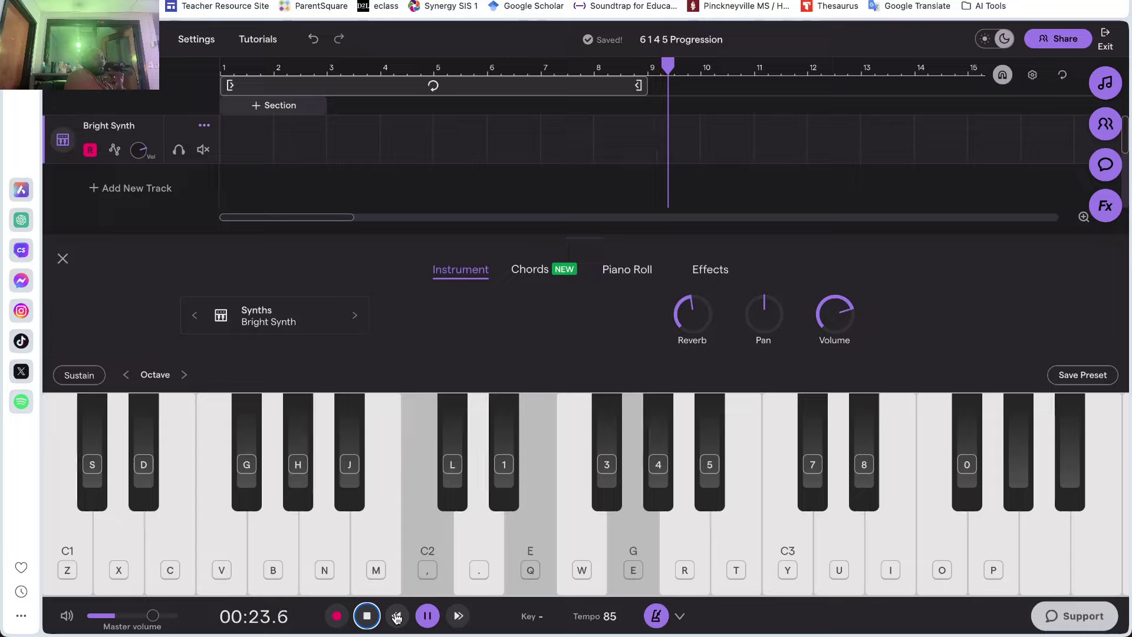
pyautogui.hotkey('.', 'e', 'r')
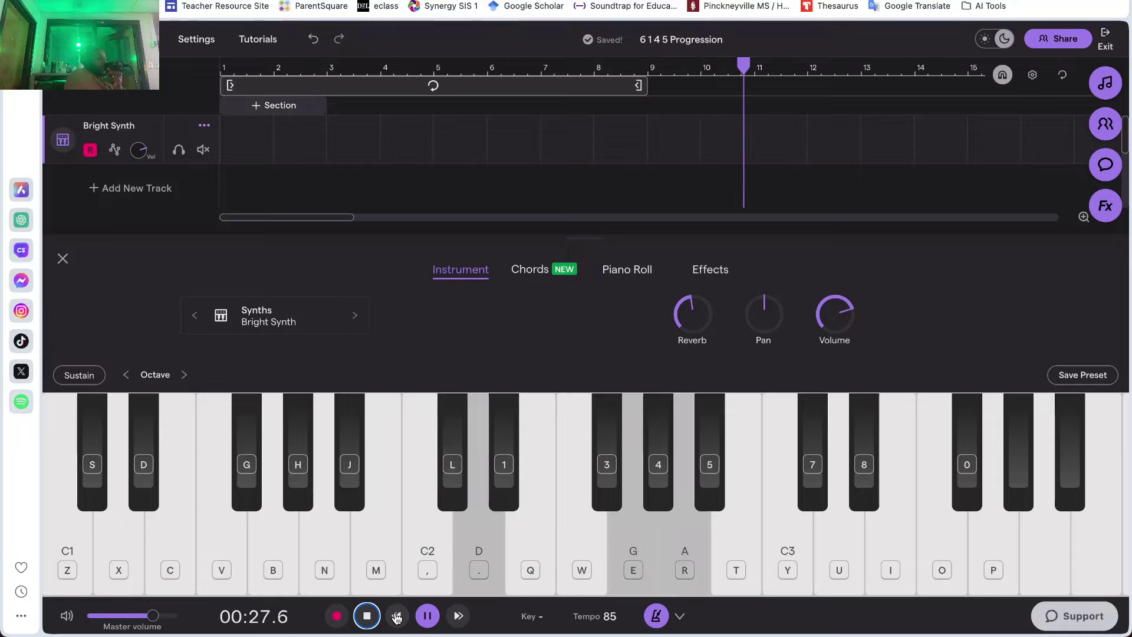
pyautogui.hotkey('q', 'e', 't')
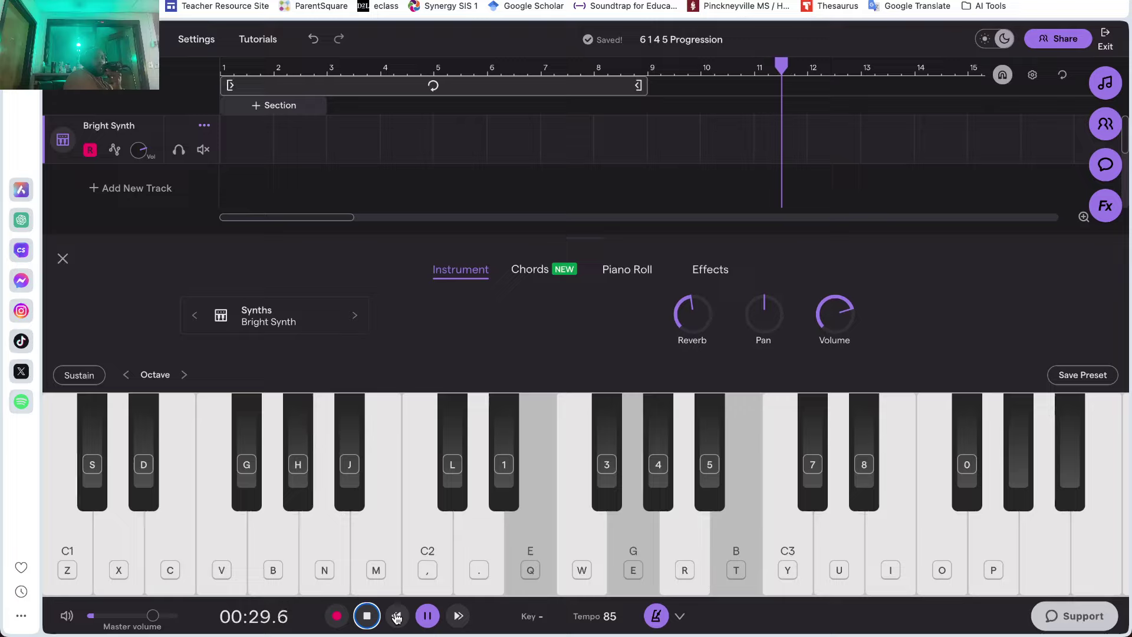
pyautogui.hotkey('e', 't', 'u')
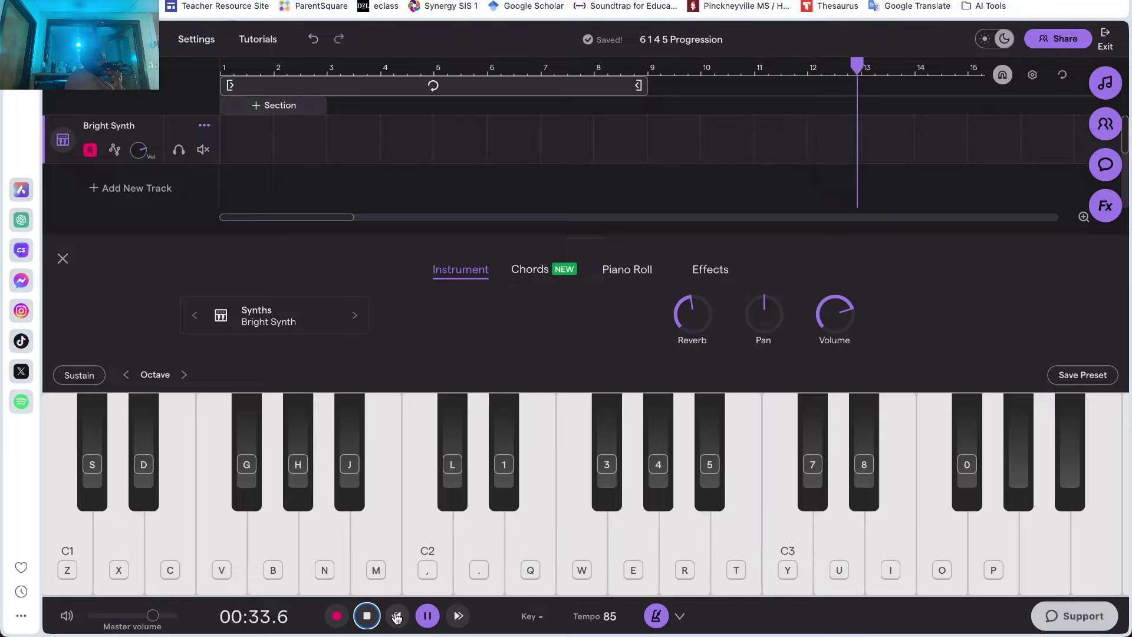
pyautogui.hotkey(',', 'q', 'e')
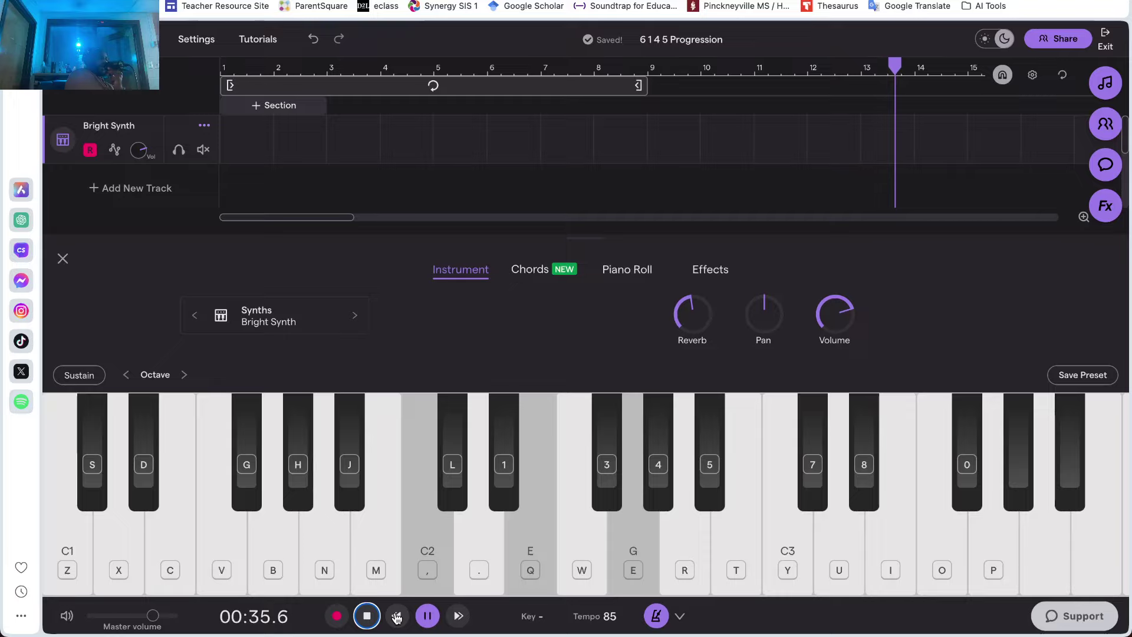
pyautogui.hotkey('.', 'e', 'r')
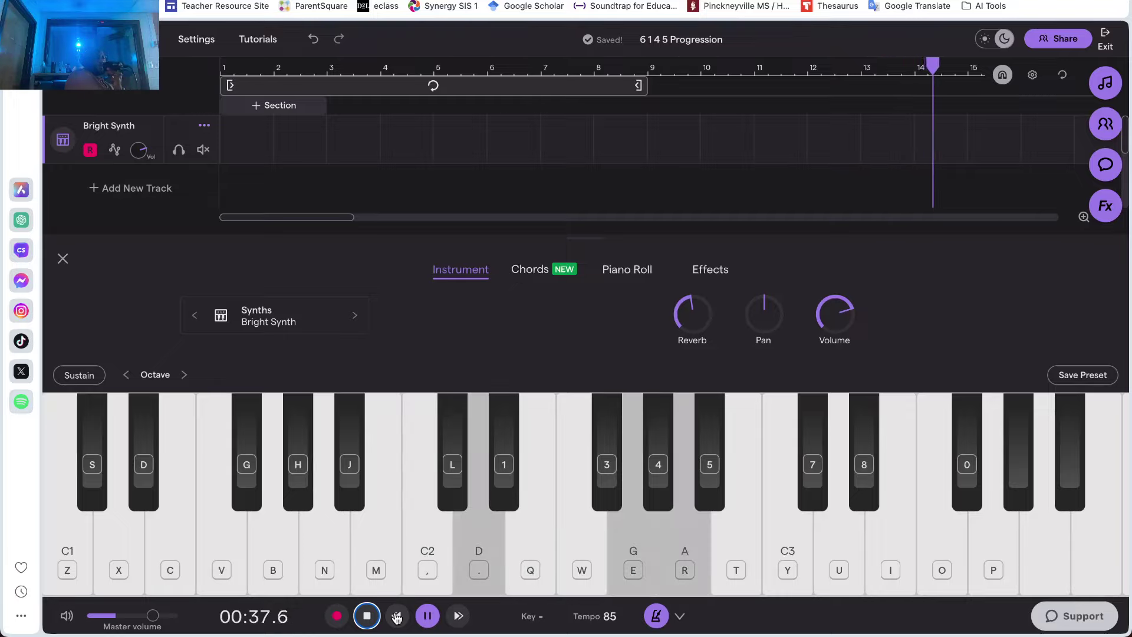
pyautogui.press('space')
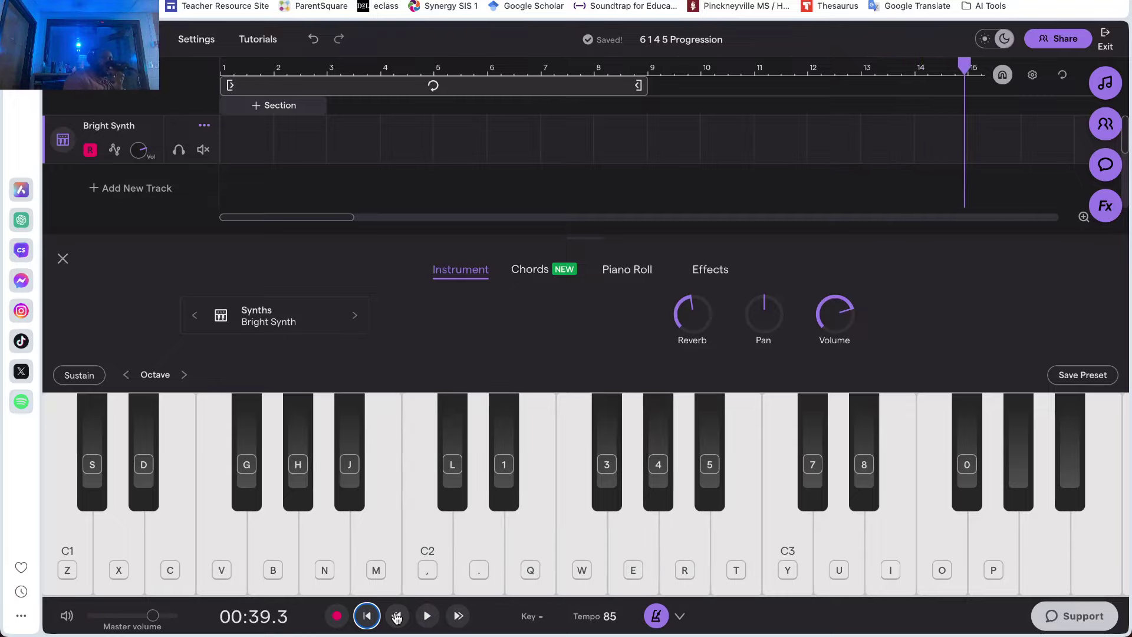
pyautogui.click(373, 616)
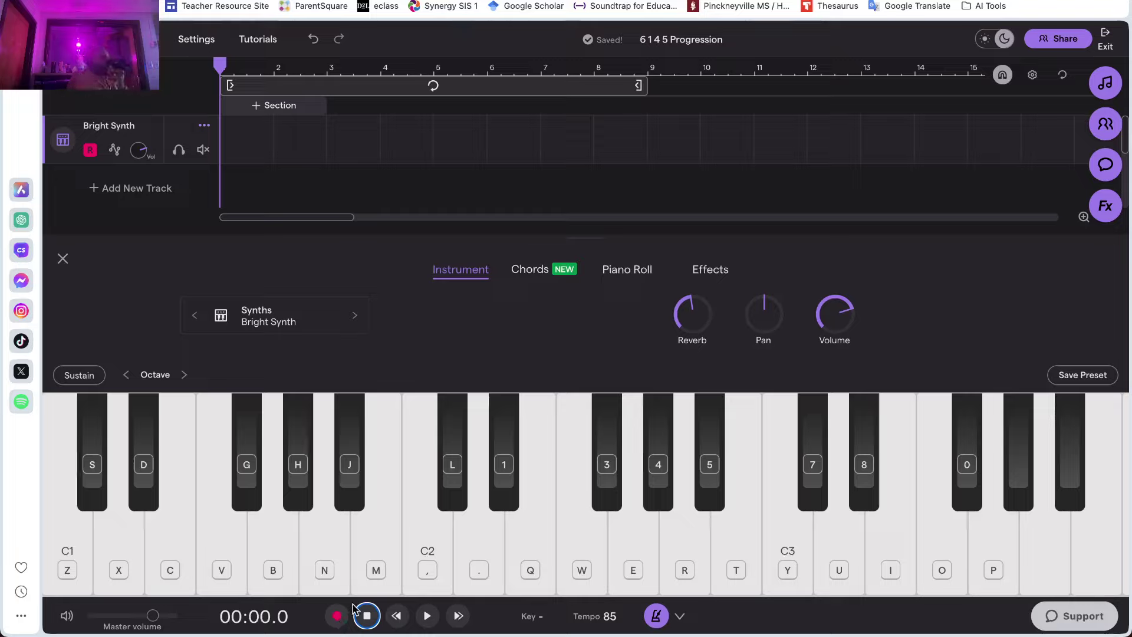
# Play one round of the progression with the transport stopped: E minor, G major with D3, C major, and Dsus4 on D2, G2 and A2
pyautogui.press('q')
pyautogui.press('e')
pyautogui.press('t')
pyautogui.press('e')
pyautogui.press('t')
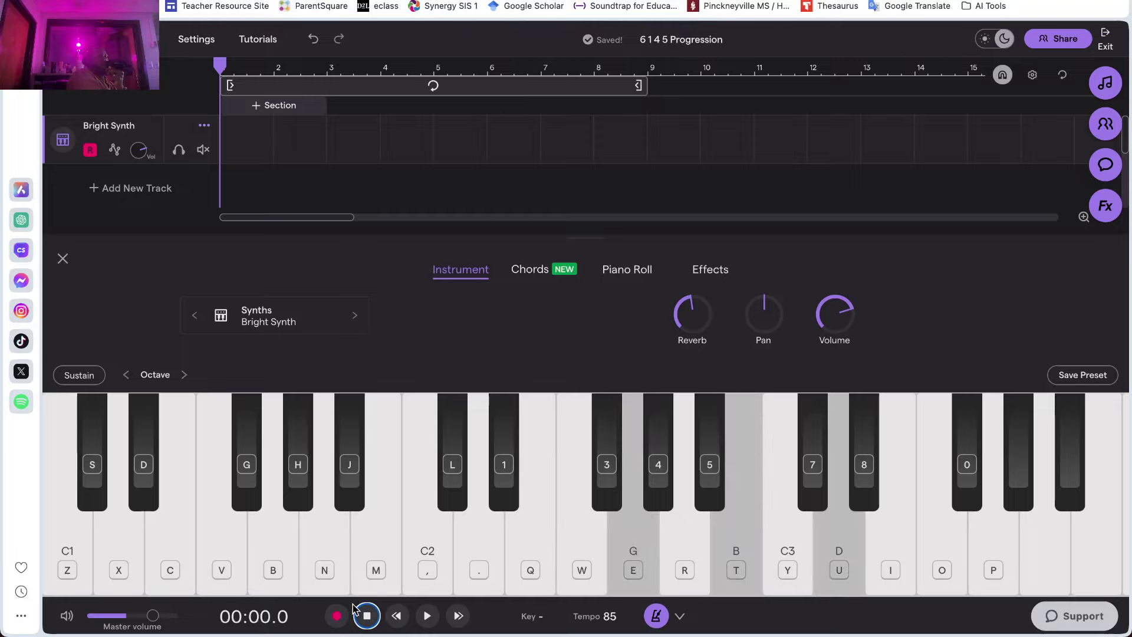
pyautogui.press(',')
pyautogui.press('q')
pyautogui.press('e')
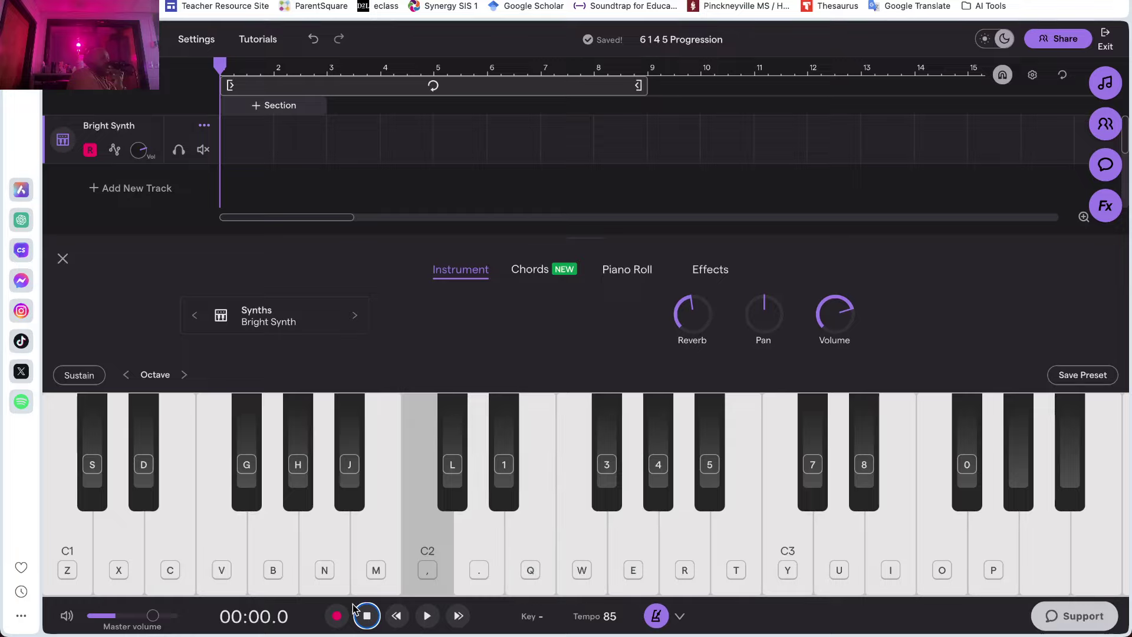
pyautogui.press('.')
pyautogui.press('e')
pyautogui.press('r')
# Run through the progression again from the E minor and G major chords, ending on D2 with A2
pyautogui.press('q')
pyautogui.press('t')
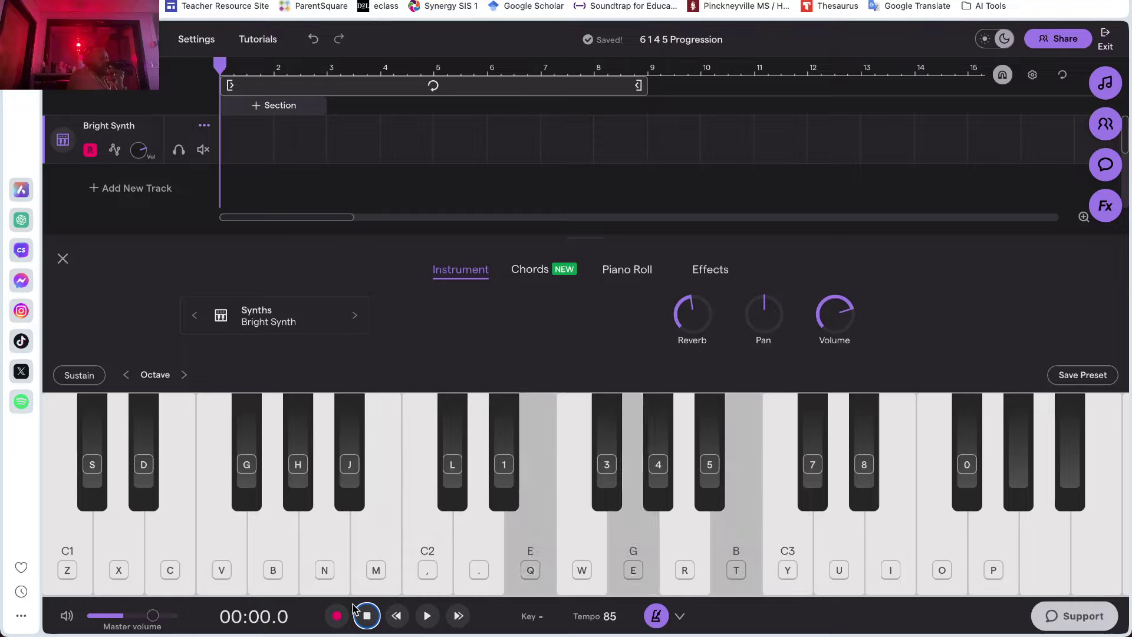
pyautogui.press('e')
pyautogui.press('t')
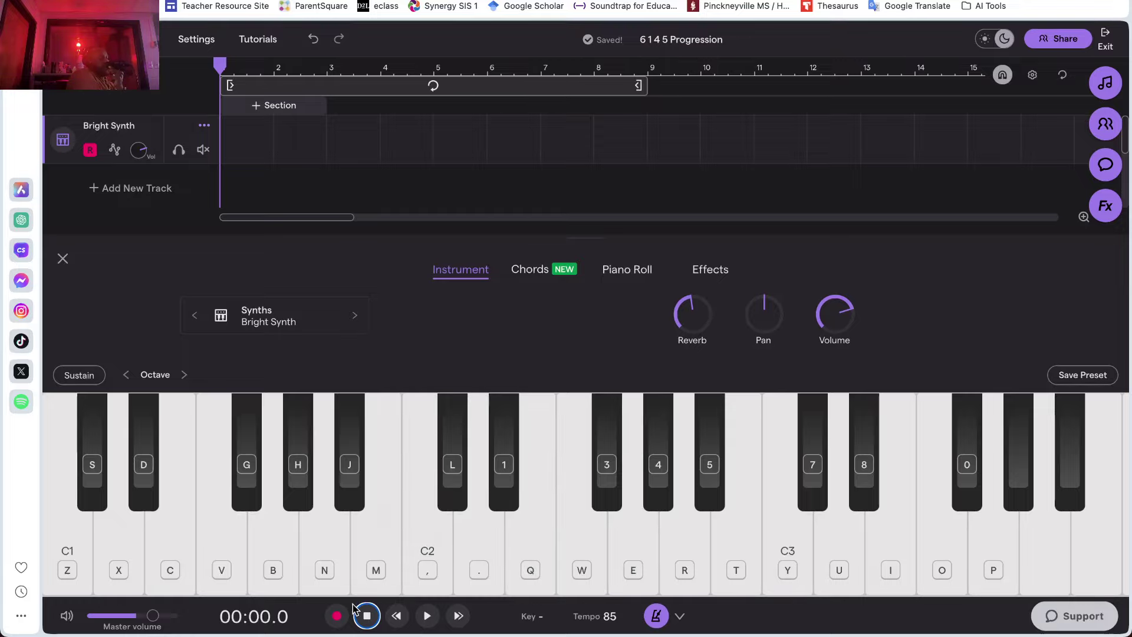
pyautogui.press('q')
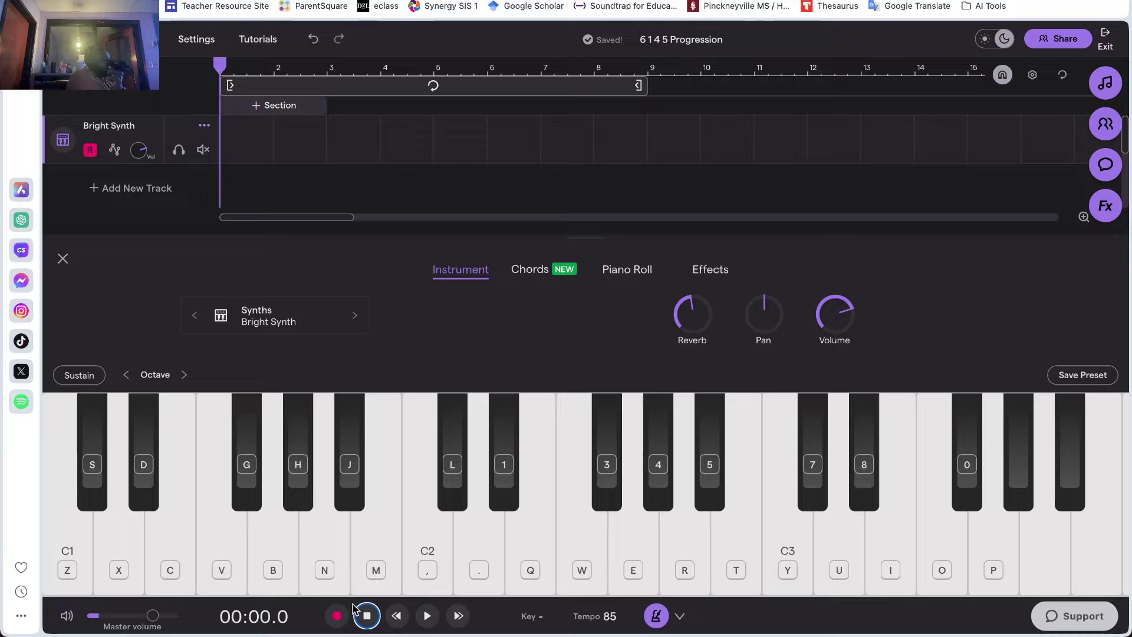
pyautogui.press('.')
pyautogui.press('r')
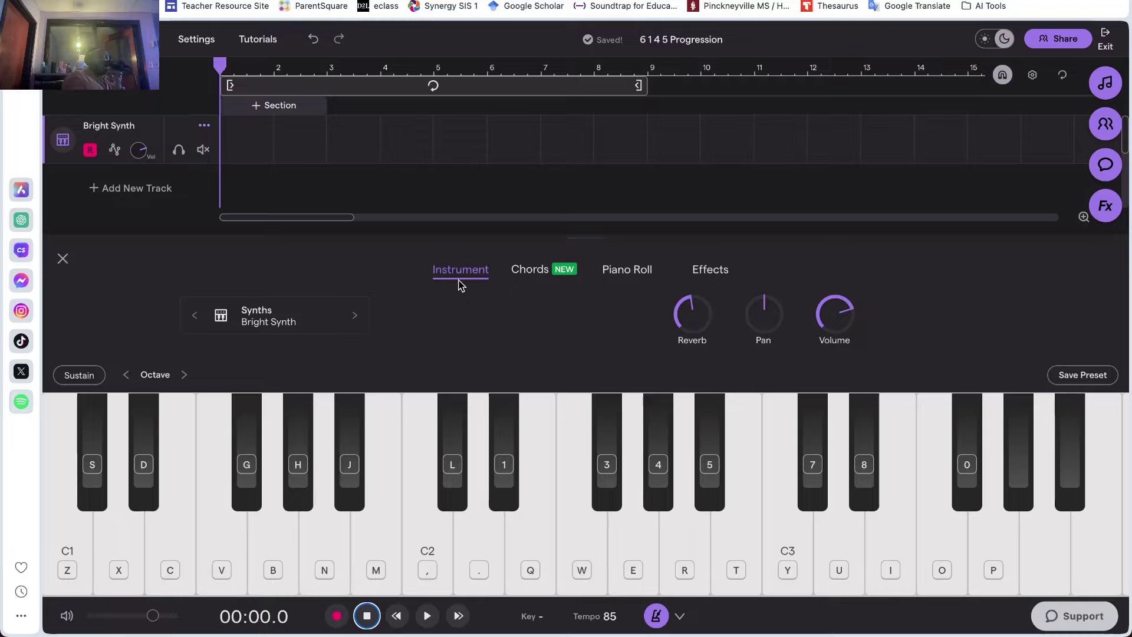
# Turn on looping for the timeline region from bar 1 to bar 9
pyautogui.click(427, 94)
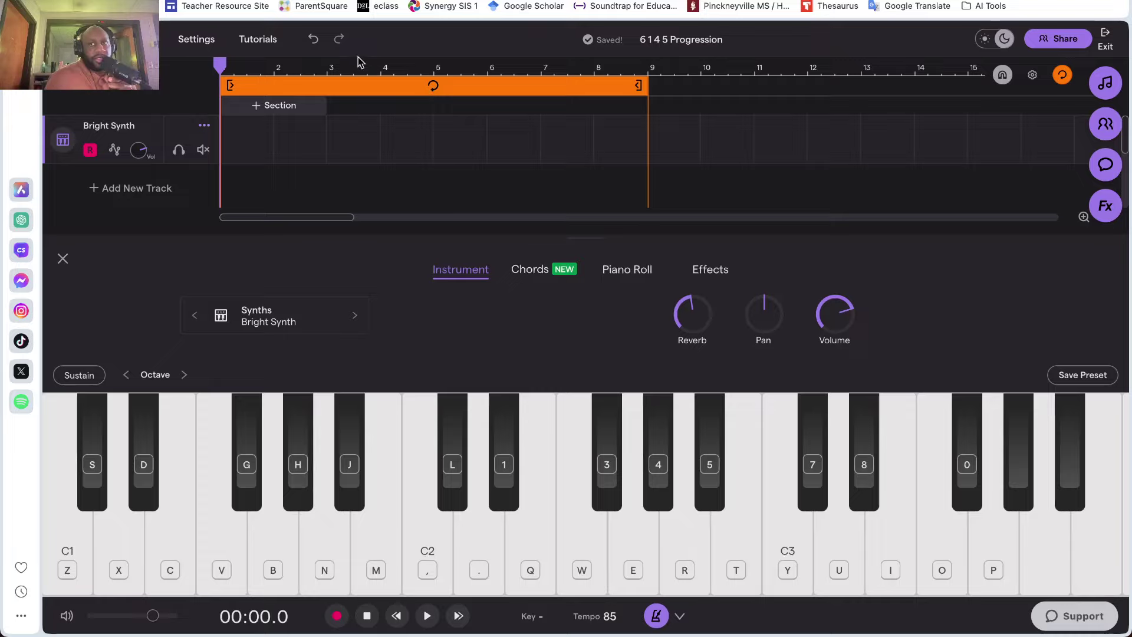
pyautogui.click(382, 537)
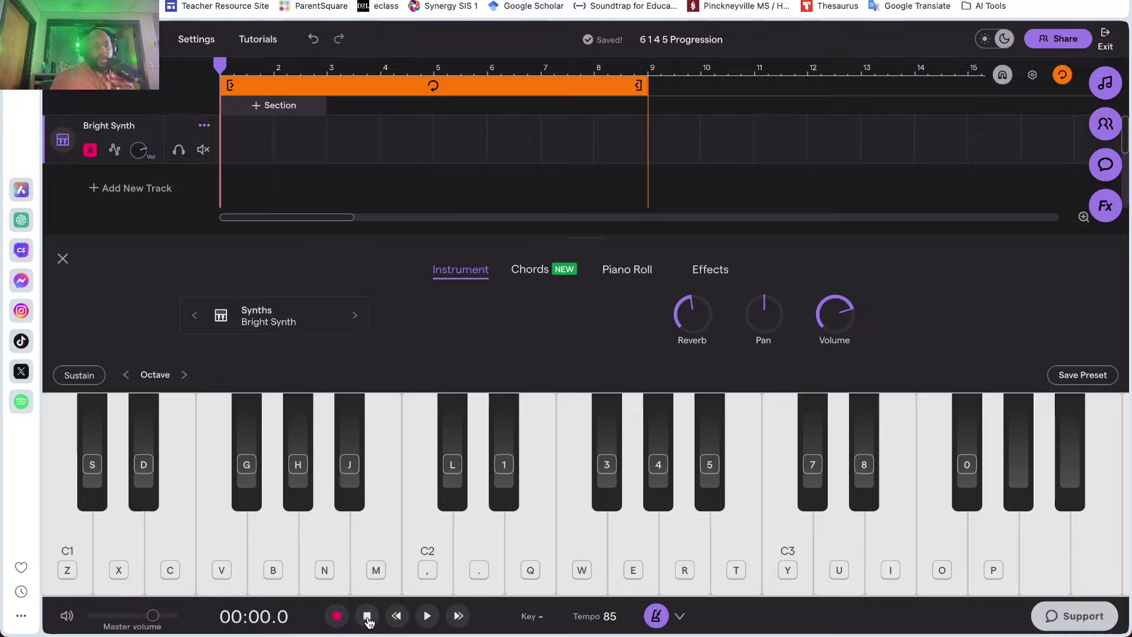
# Start recording on the Bright Synth track and play the first two-bar round of E minor, G major, C major and Dsus4
pyautogui.click(336, 618)
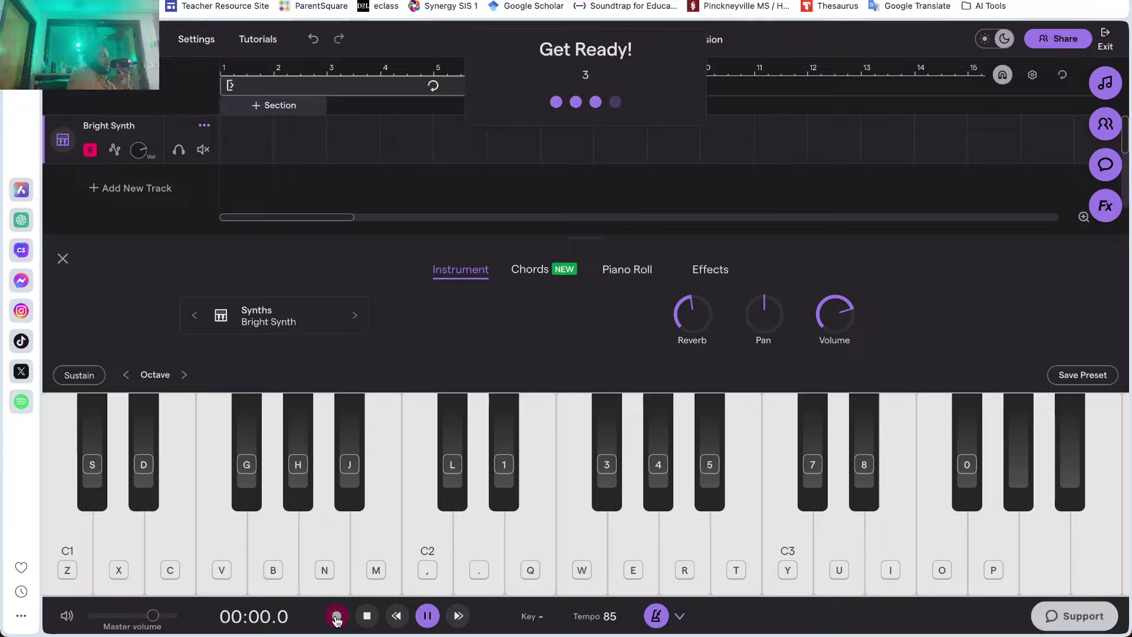
pyautogui.press('q')
pyautogui.press('t')
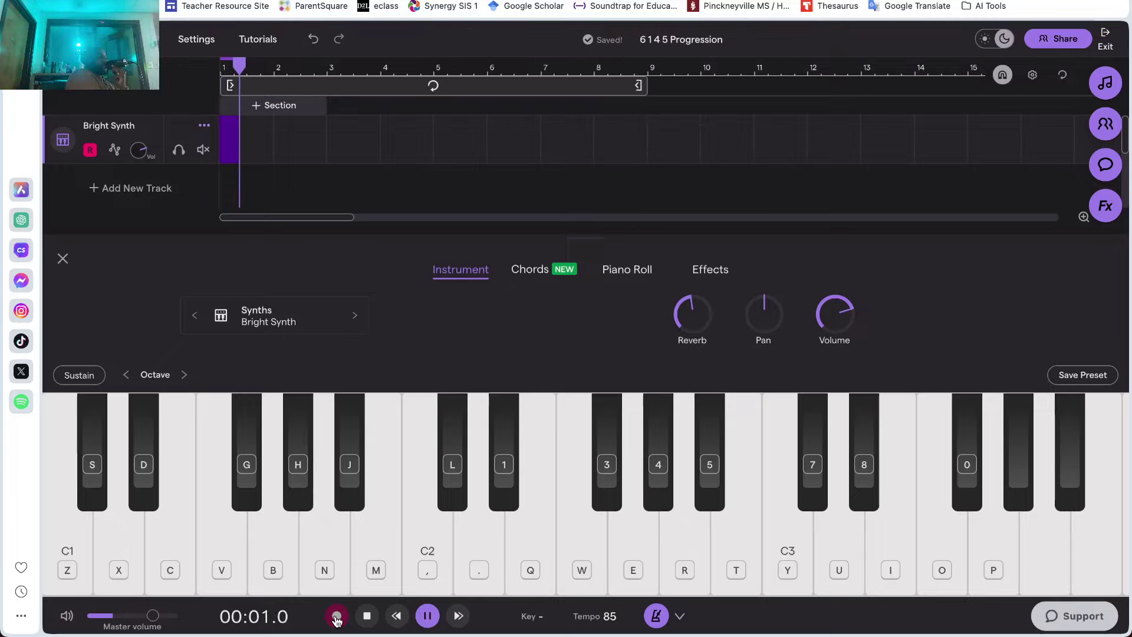
pyautogui.press('e')
pyautogui.press('t')
pyautogui.press(',')
pyautogui.press('q')
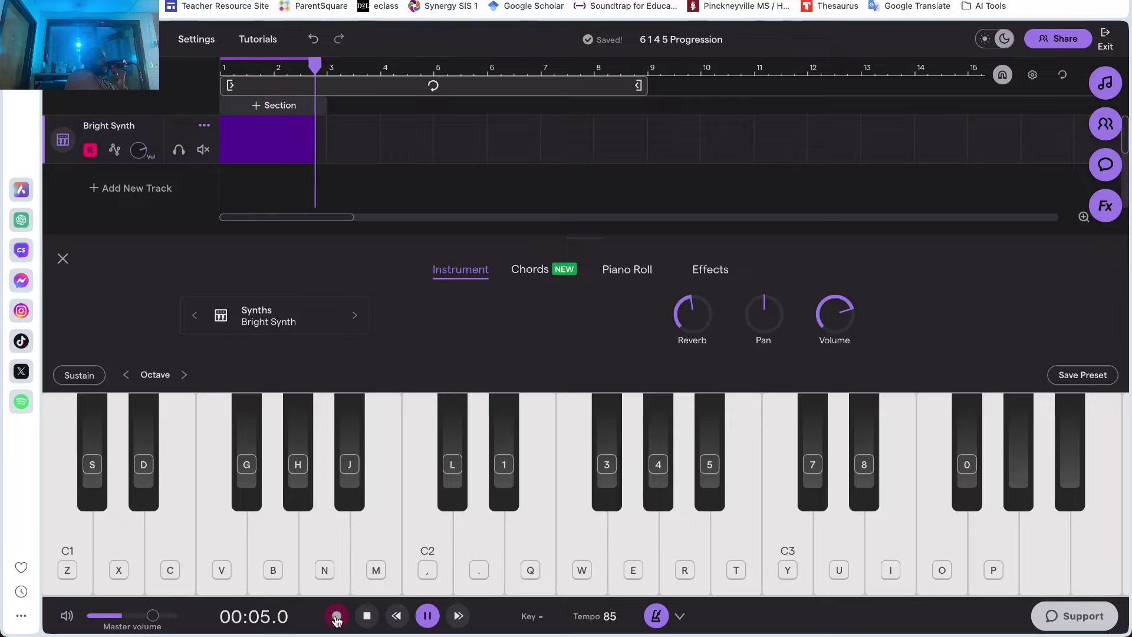
# Record the second round from bar 3: E minor, G major with D3, C major, and Dsus4 on D2, G2 and A2
pyautogui.press('t')
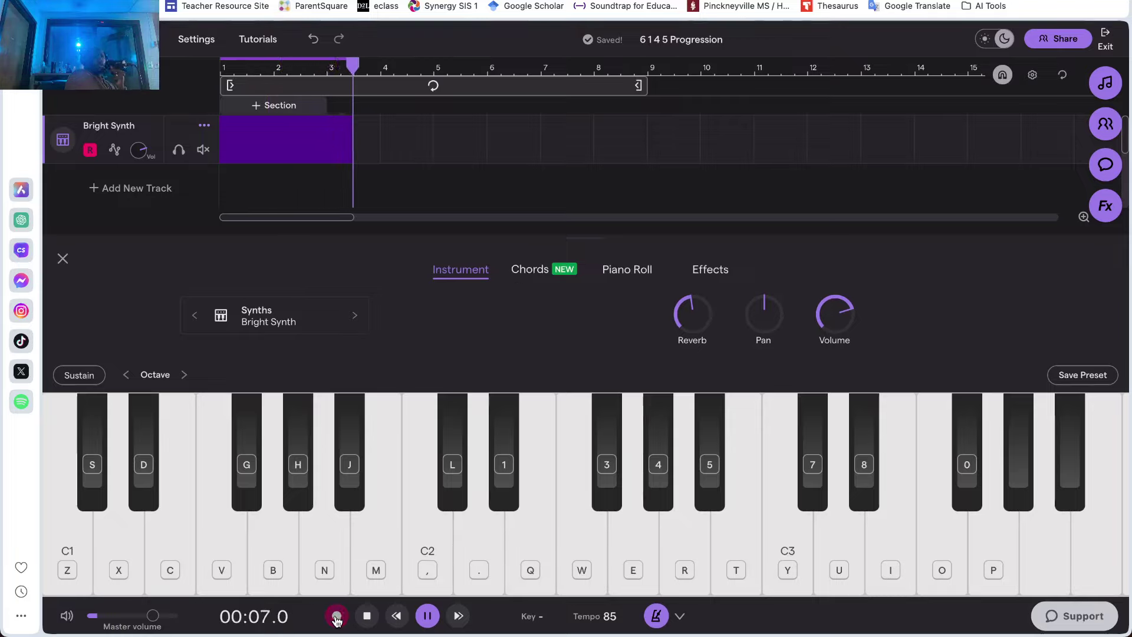
pyautogui.press('e')
pyautogui.press('t')
pyautogui.press('u')
pyautogui.press(',')
pyautogui.press('q')
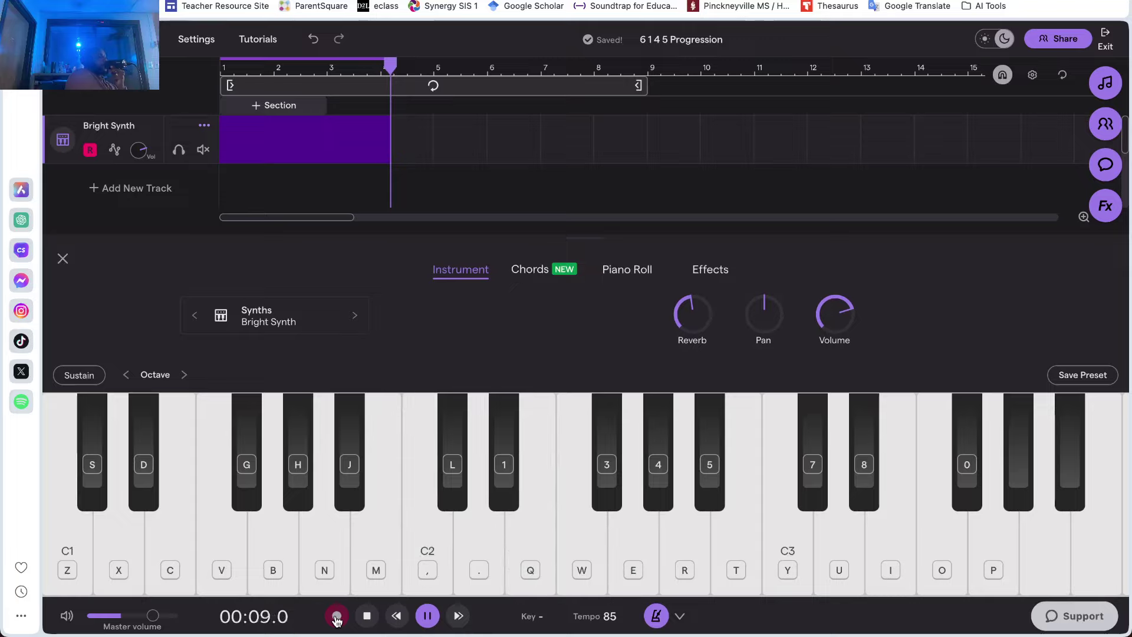
pyautogui.press('.')
pyautogui.press('3')
pyautogui.press('r')
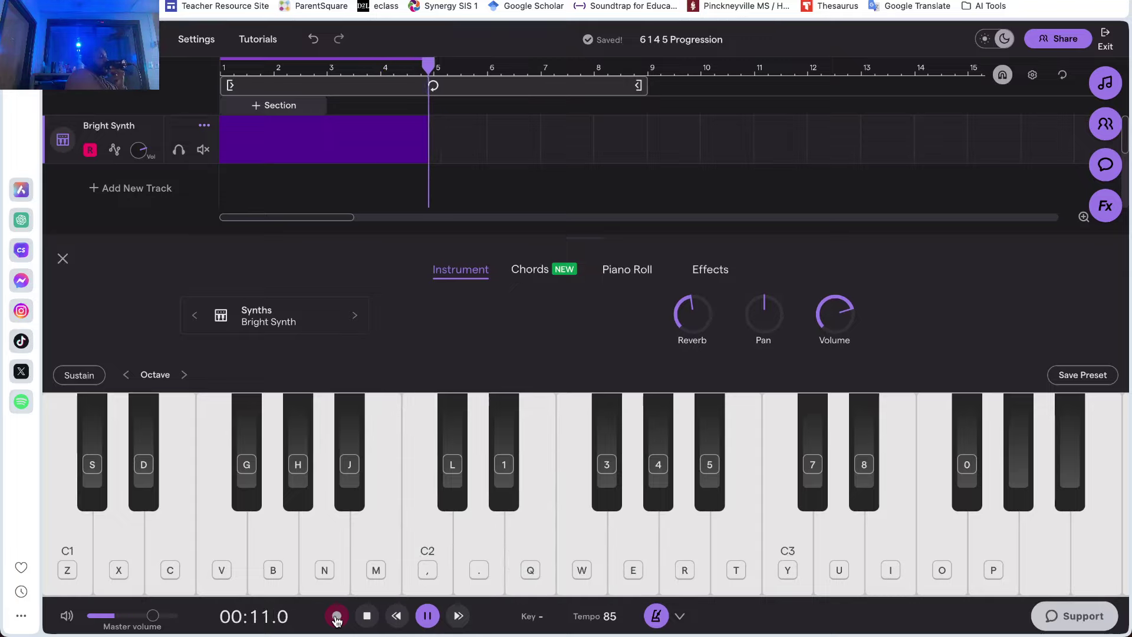
# Record the third round of E minor, G major, C major and Dsus4 from bar 5 to bar 7
pyautogui.press('q')
pyautogui.press('t')
pyautogui.press('e')
pyautogui.press('t')
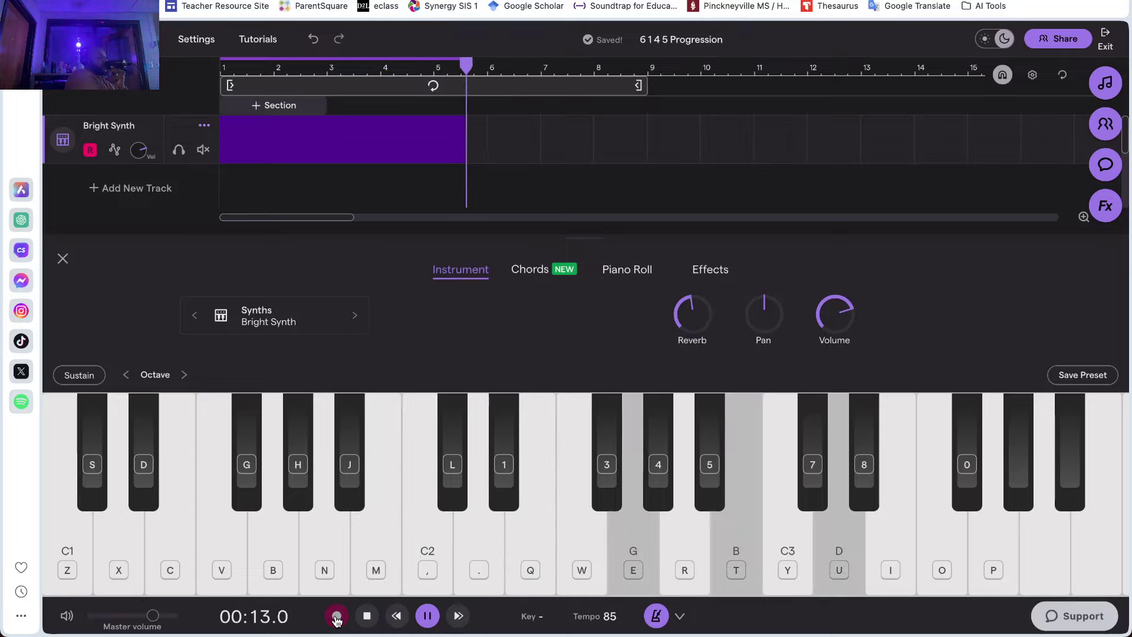
pyautogui.press(',')
pyautogui.press('q')
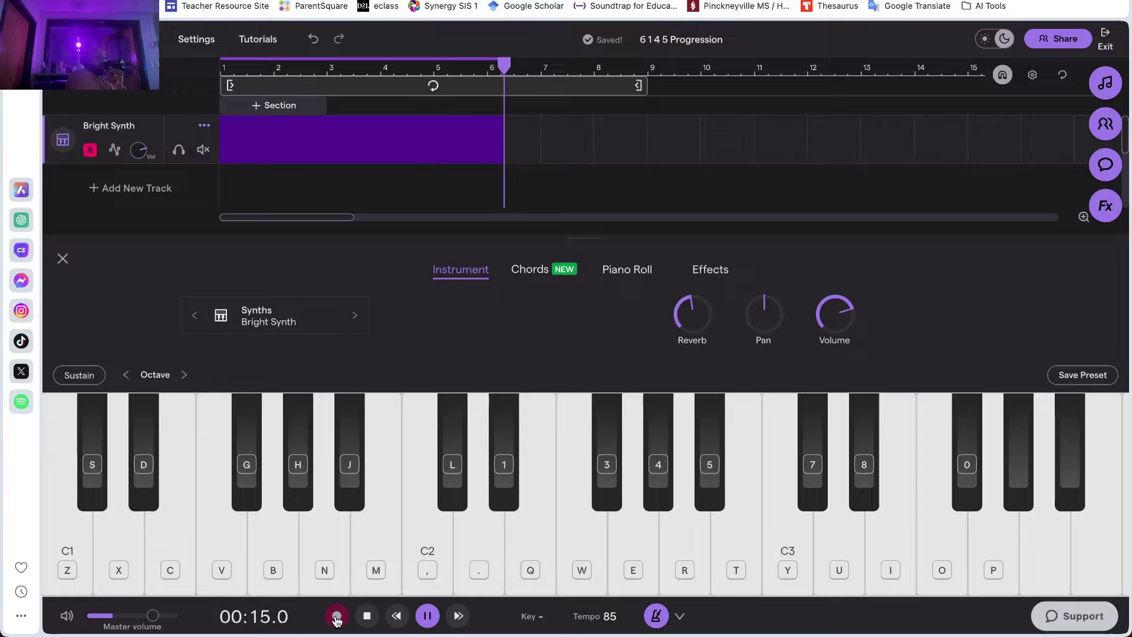
pyautogui.press('.')
pyautogui.press('e')
pyautogui.press('r')
# Record the fourth round of E minor, G major, C major and Dsus4 and stop recording at bar 9
pyautogui.press('q')
pyautogui.press('t')
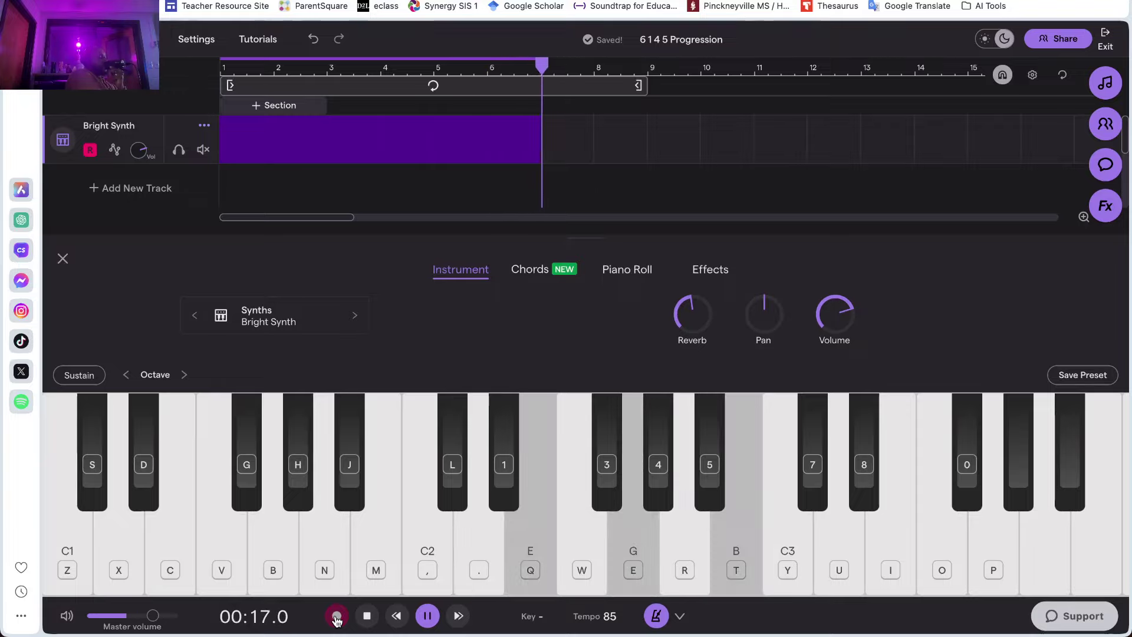
pyautogui.press('e')
pyautogui.press('t')
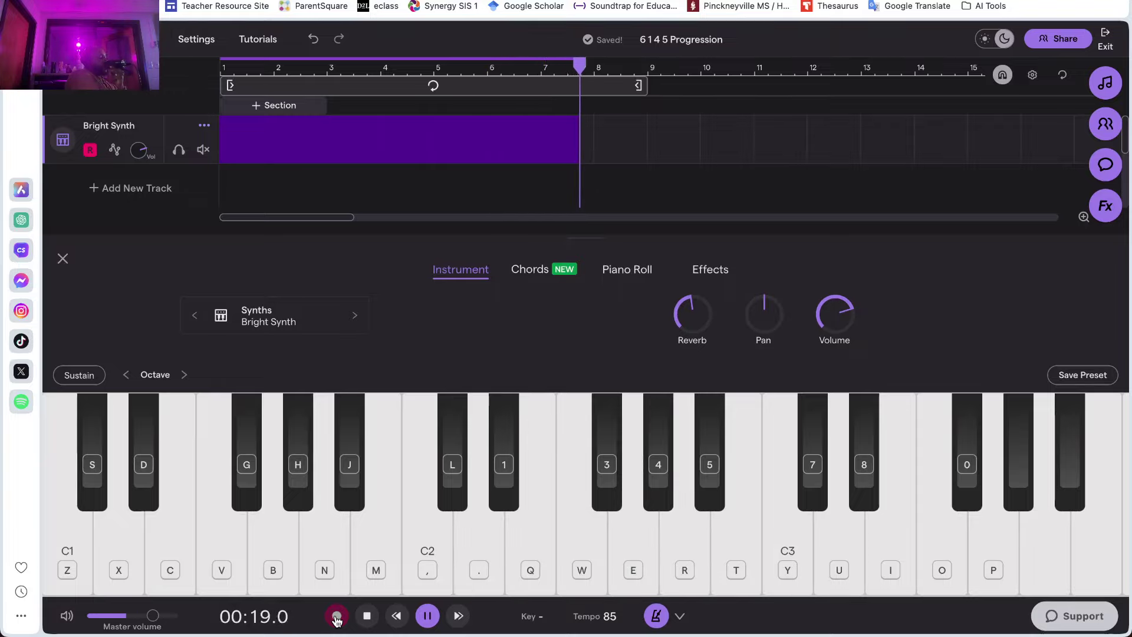
pyautogui.press(',')
pyautogui.press('q')
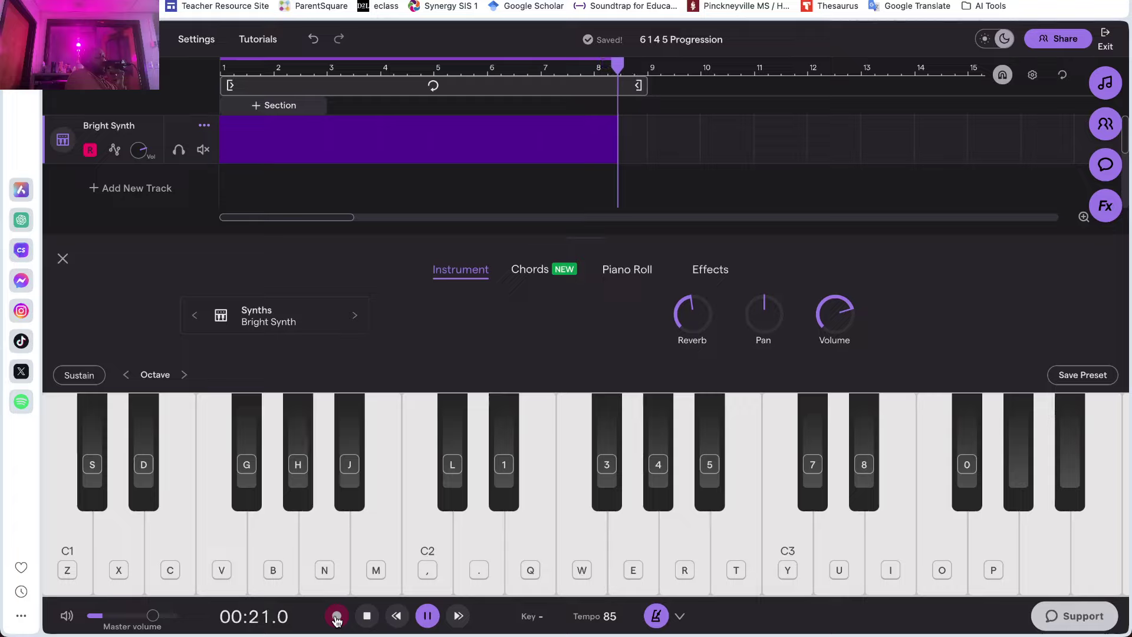
pyautogui.press('.')
pyautogui.press('e')
pyautogui.press('r')
pyautogui.click(337, 617)
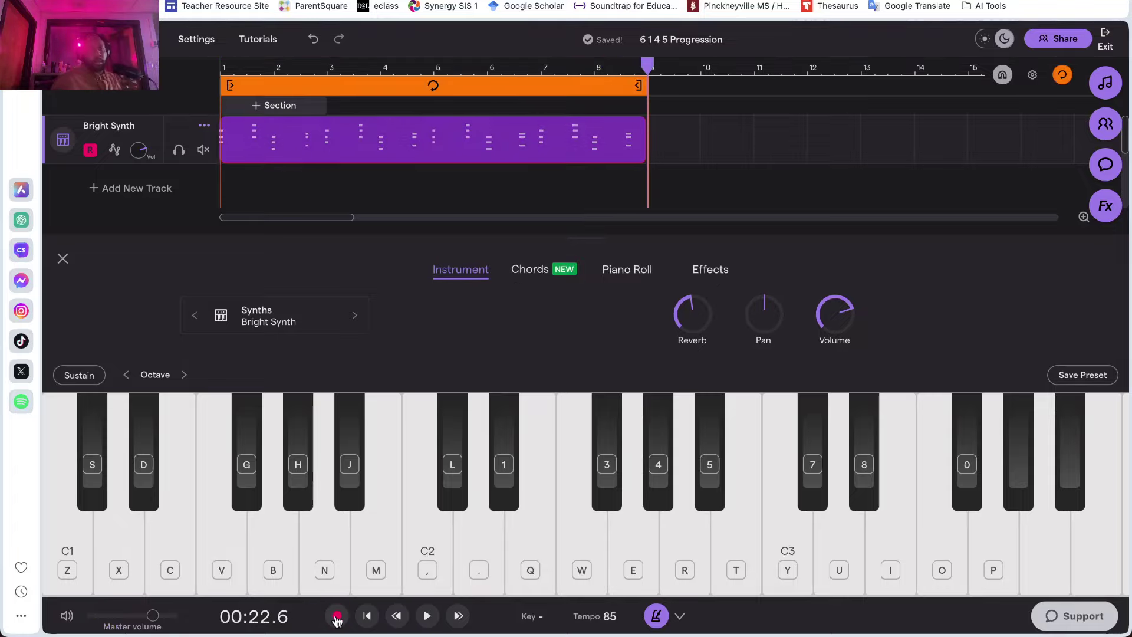
# Quantize the recorded Bright Synth clip to 1/16 and play it back
pyautogui.rightClick(243, 144)
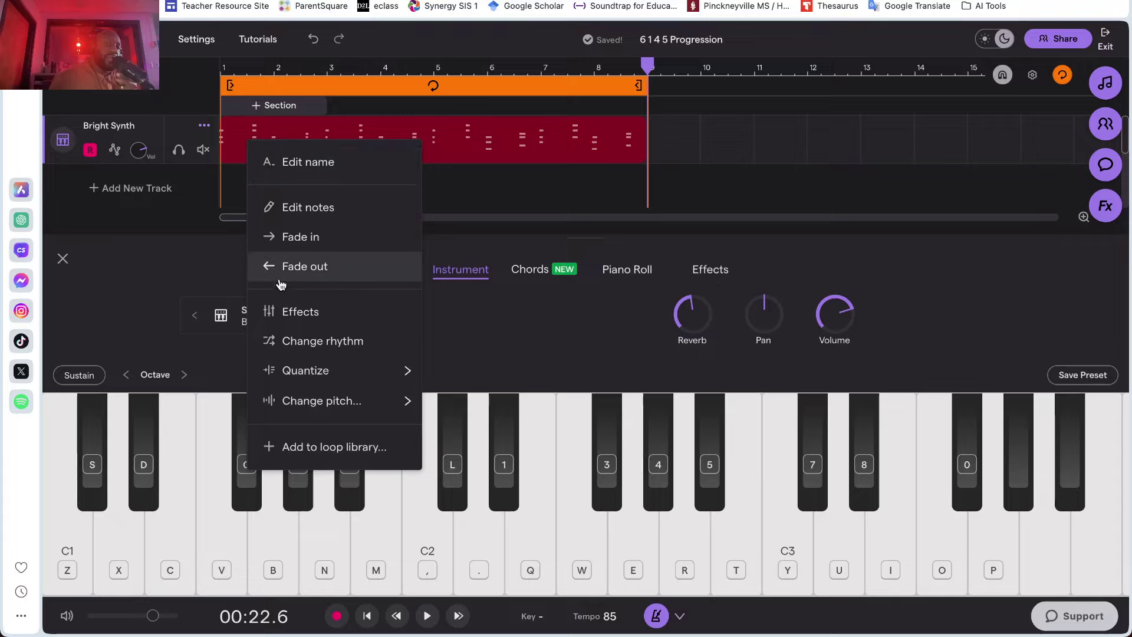
pyautogui.moveTo(283, 365)
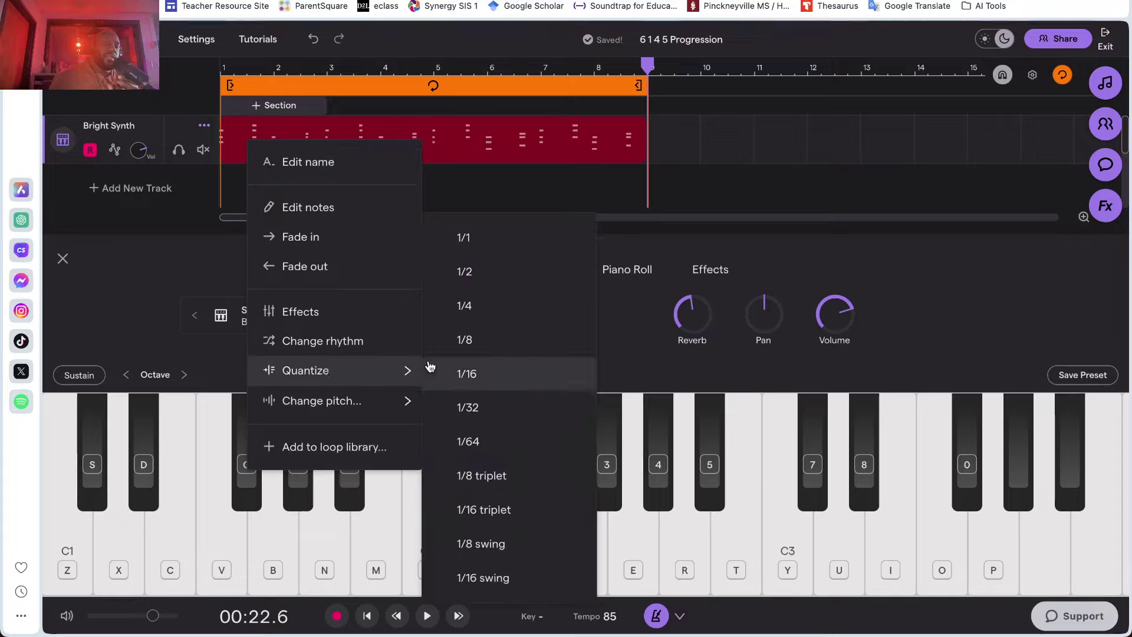
pyautogui.click(458, 373)
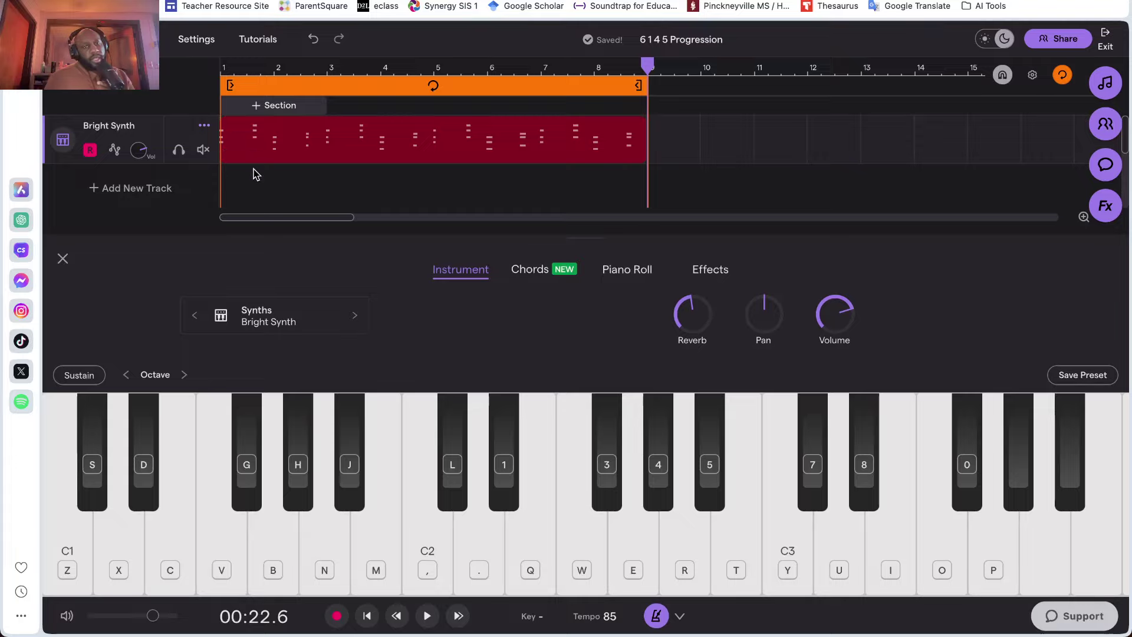
pyautogui.press('space')
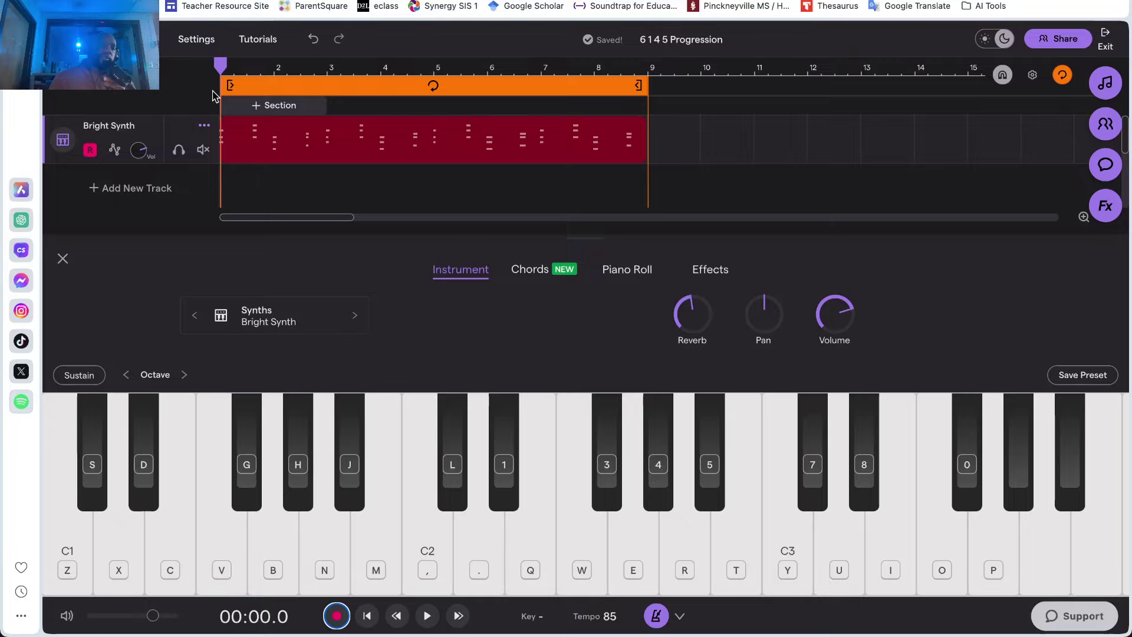
# Add a Bass & 808 track and set its instrument to the Apples preset from Bass - Synth
pyautogui.click(121, 188)
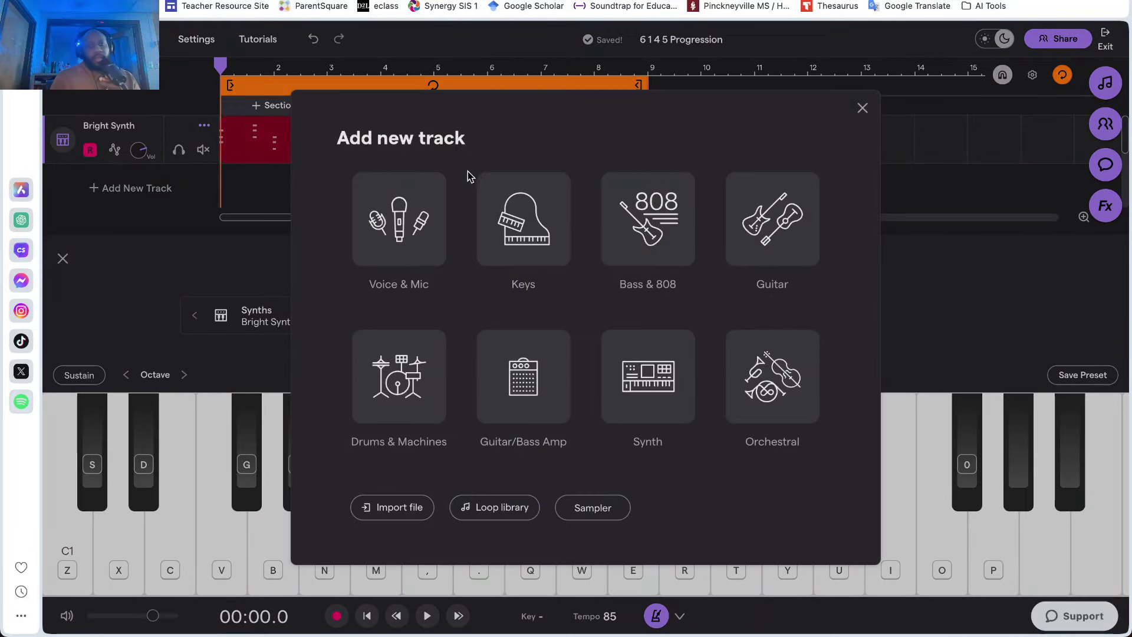
pyautogui.click(631, 245)
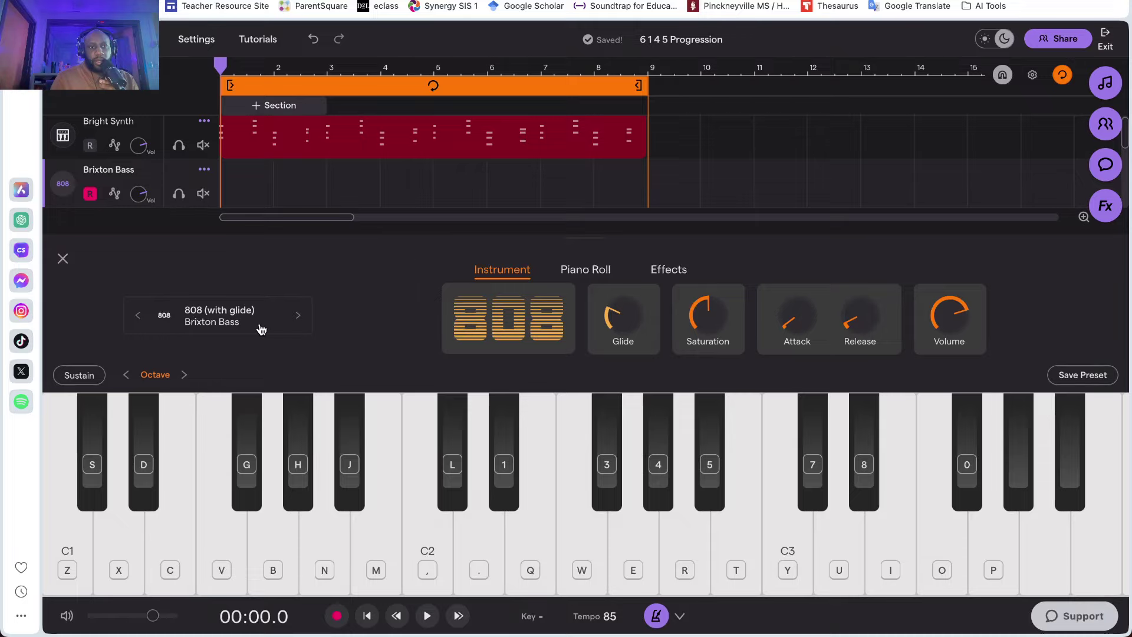
pyautogui.click(261, 328)
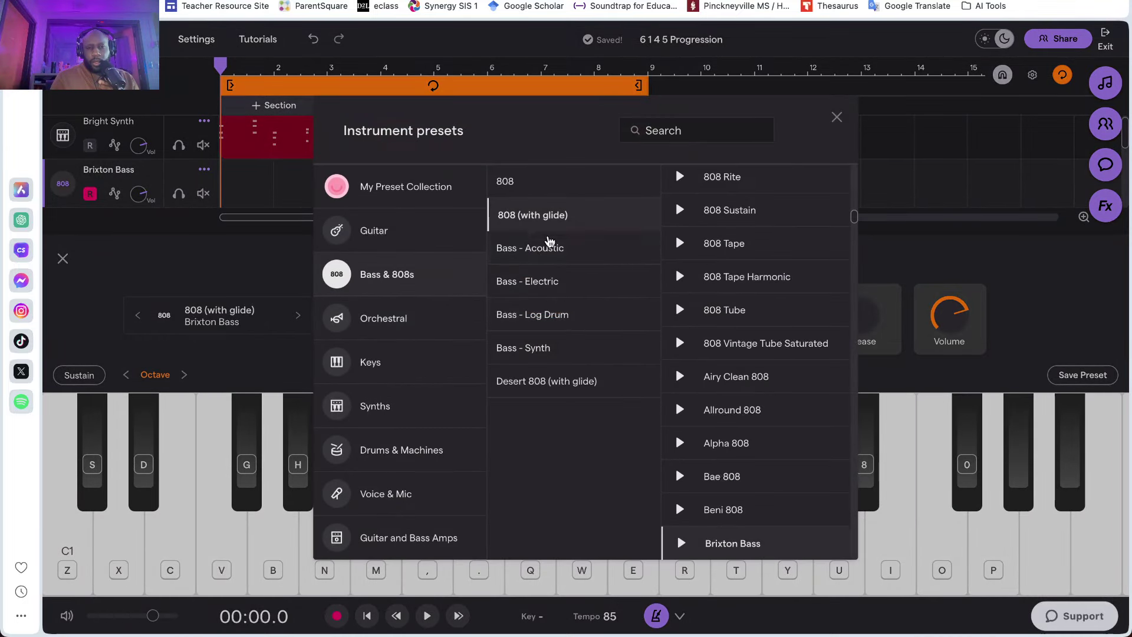
pyautogui.click(546, 349)
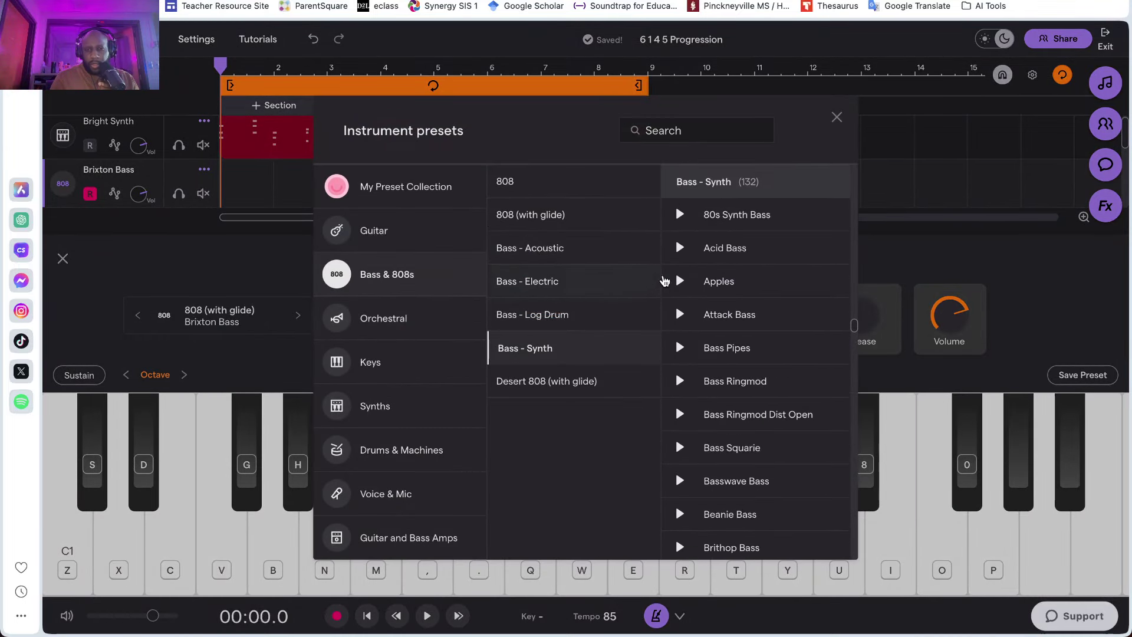
pyautogui.click(736, 282)
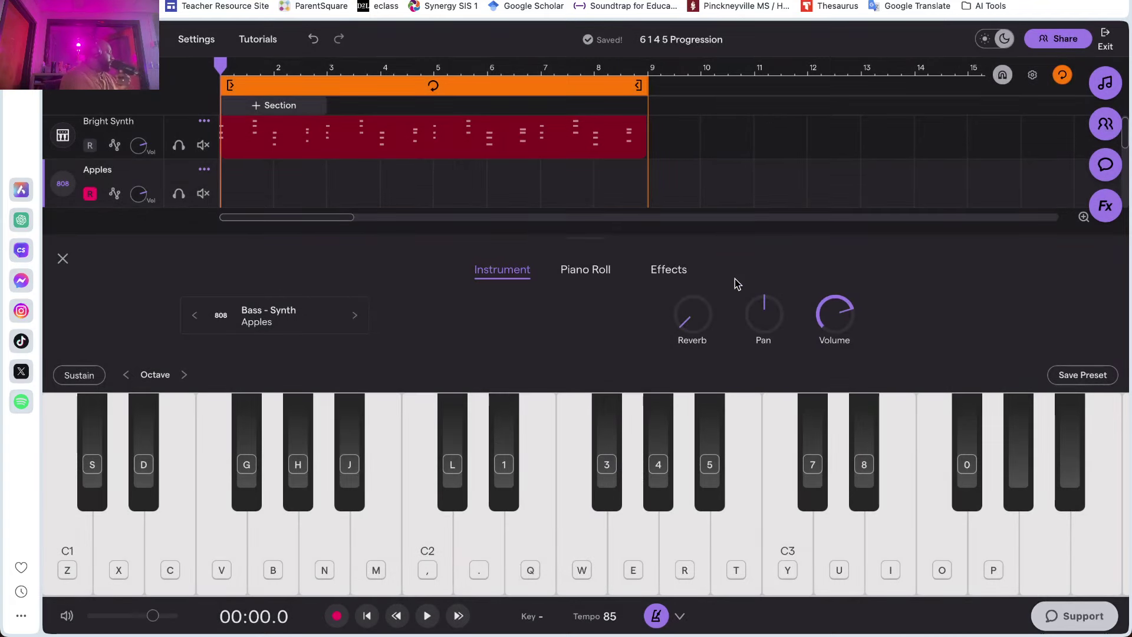
# Try out the bass root notes on the Apples track: D2, E2, G2, C2 and D2
pyautogui.press('.')
pyautogui.press('q')
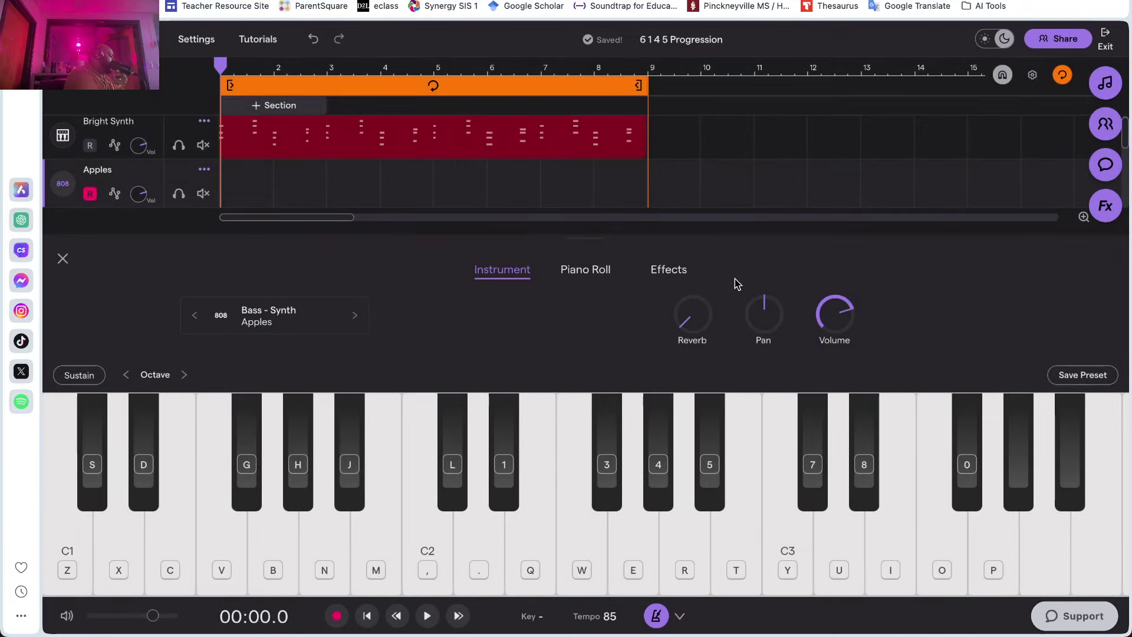
pyautogui.press('e')
pyautogui.press(',')
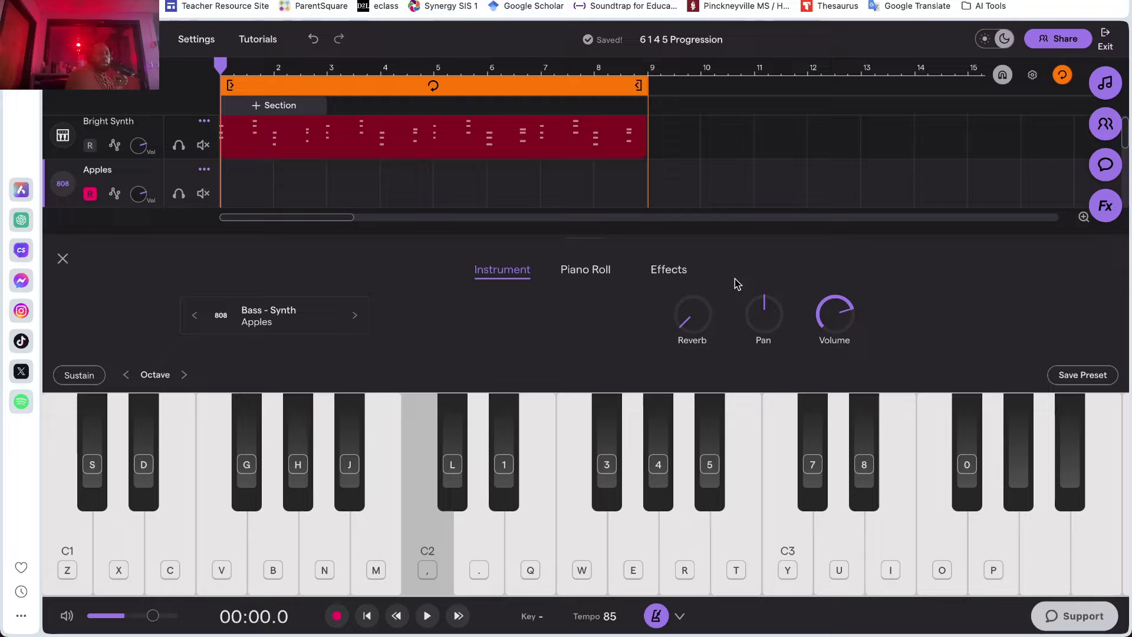
pyautogui.press('.')
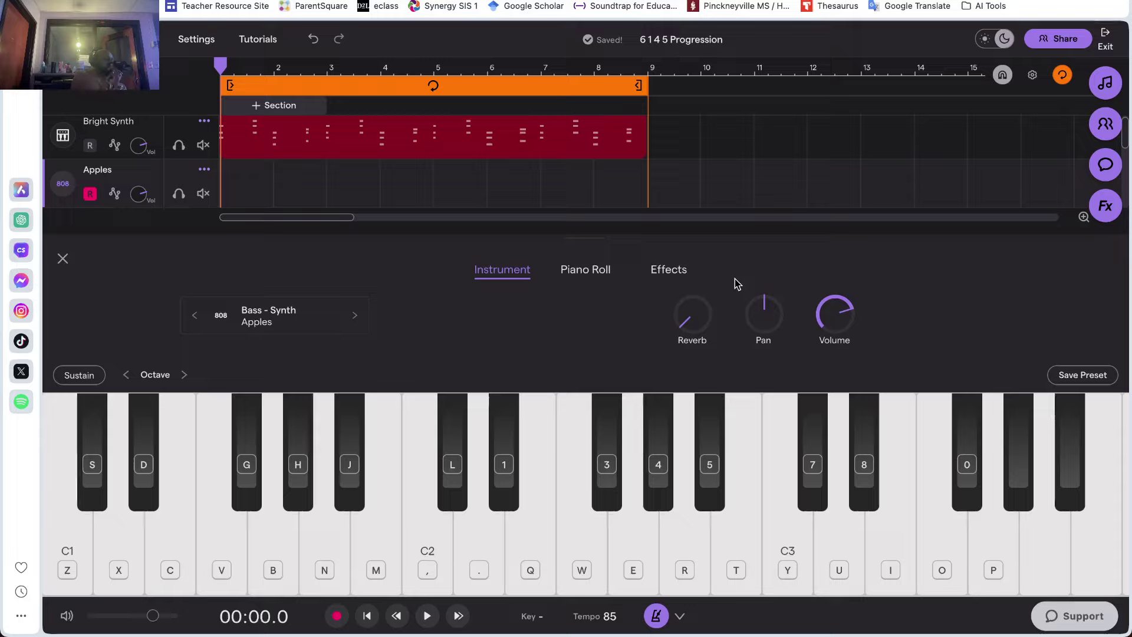
# Practise two rounds of the bass roots E2, G2, C2 and D2 with the transport stopped
pyautogui.press('q')
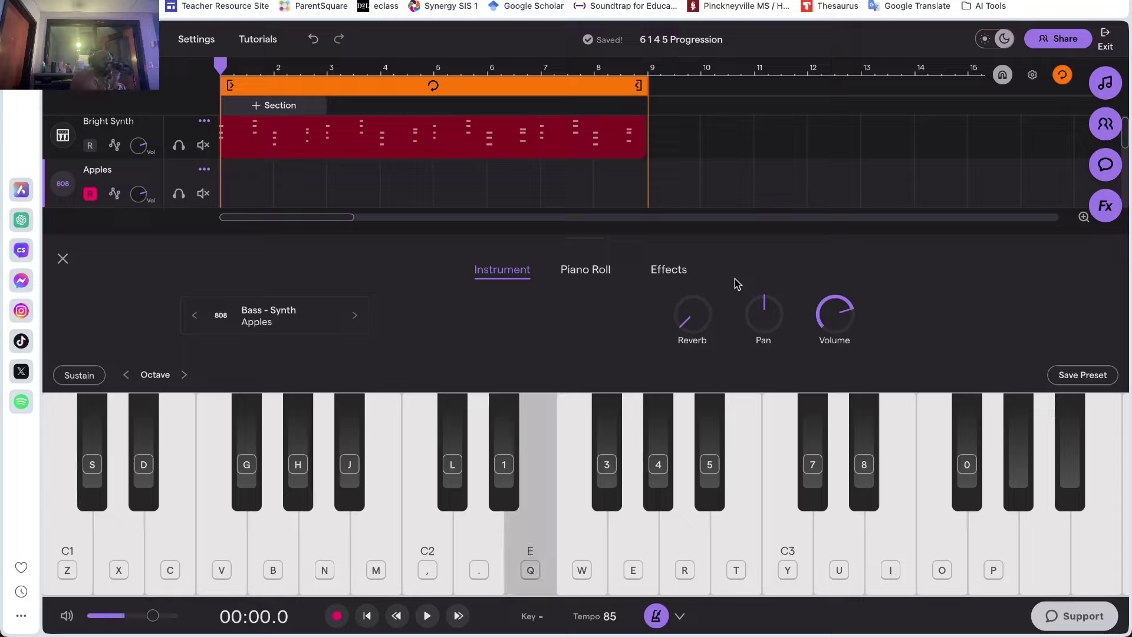
pyautogui.press('e')
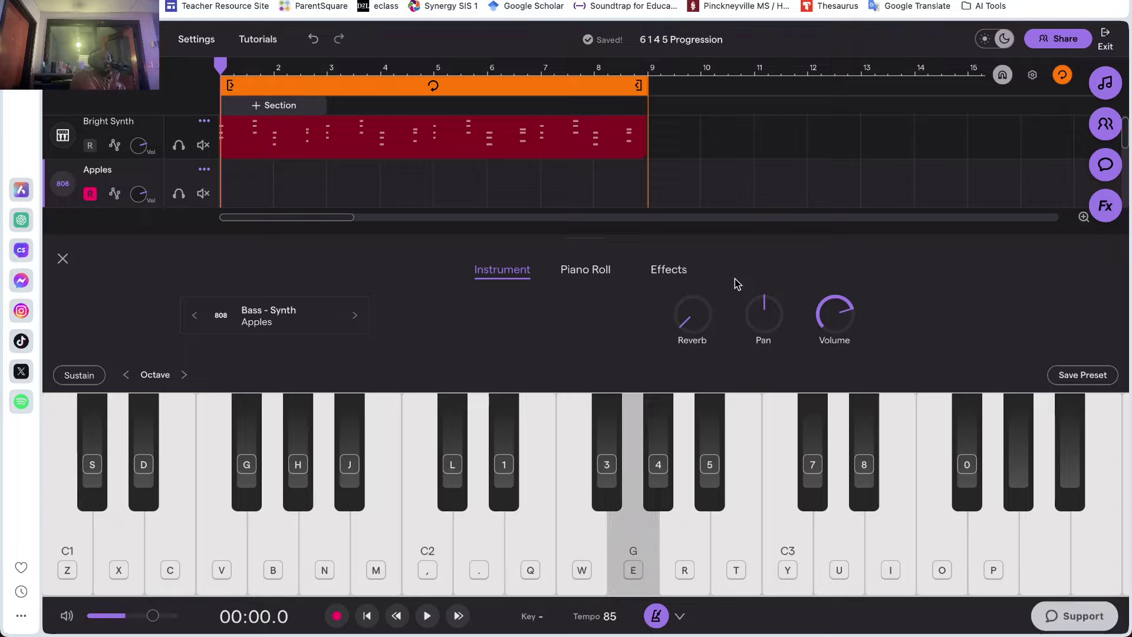
pyautogui.press(',')
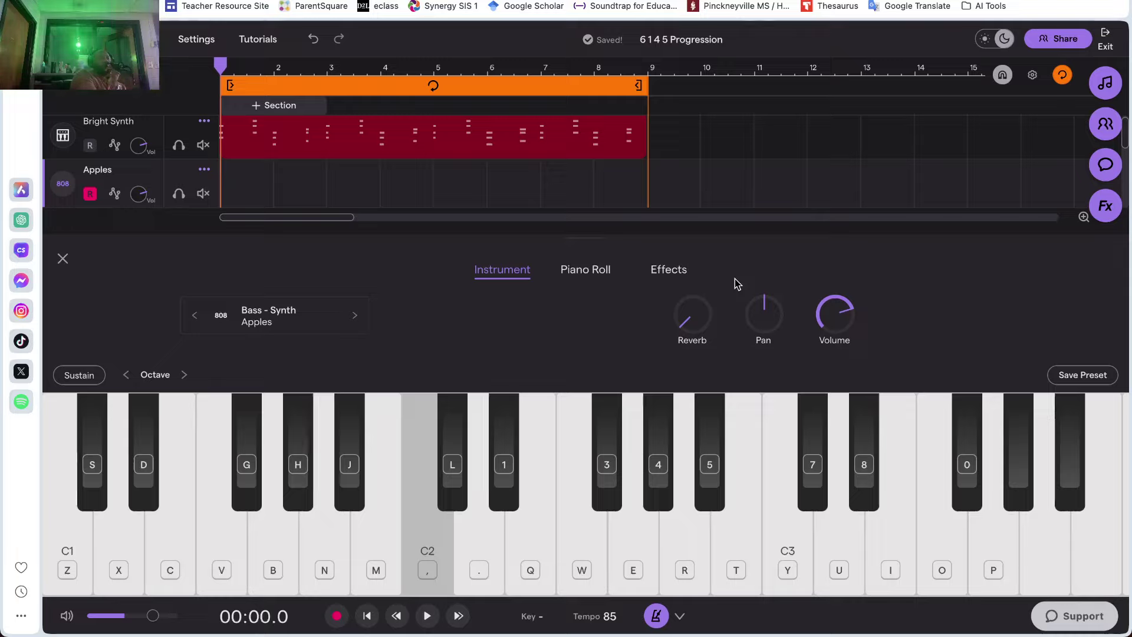
pyautogui.press('.')
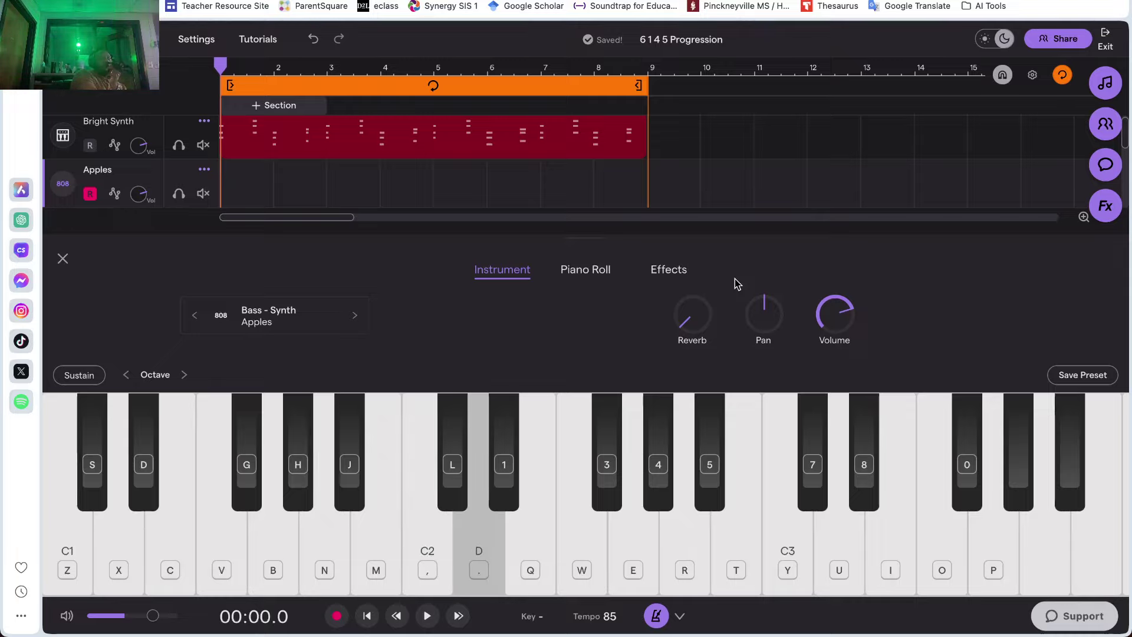
pyautogui.press('q')
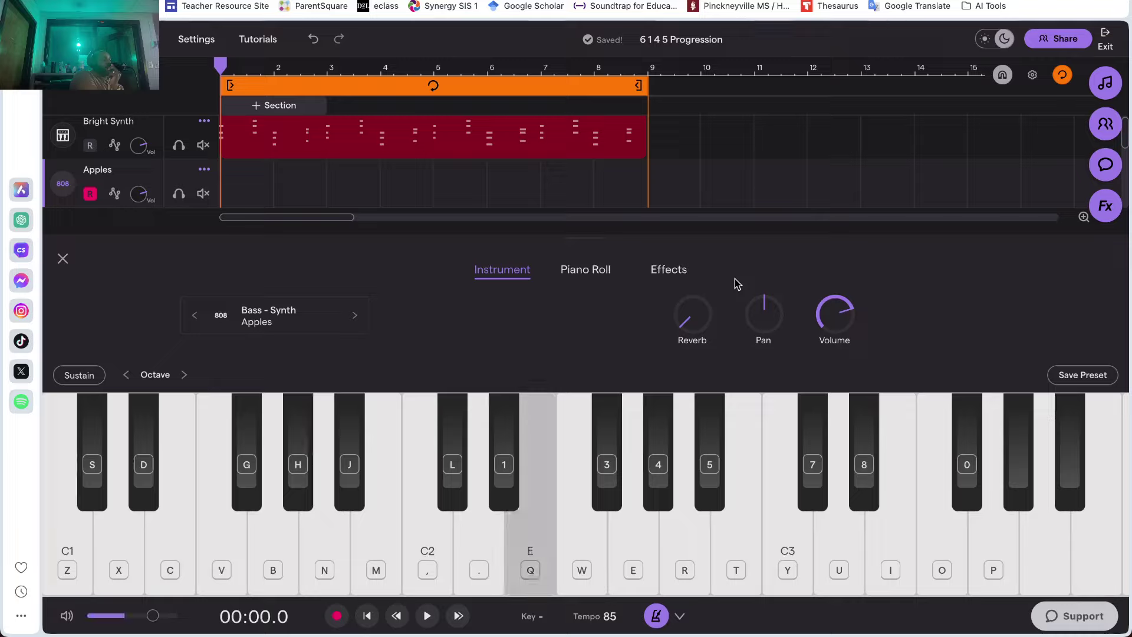
pyautogui.press('e')
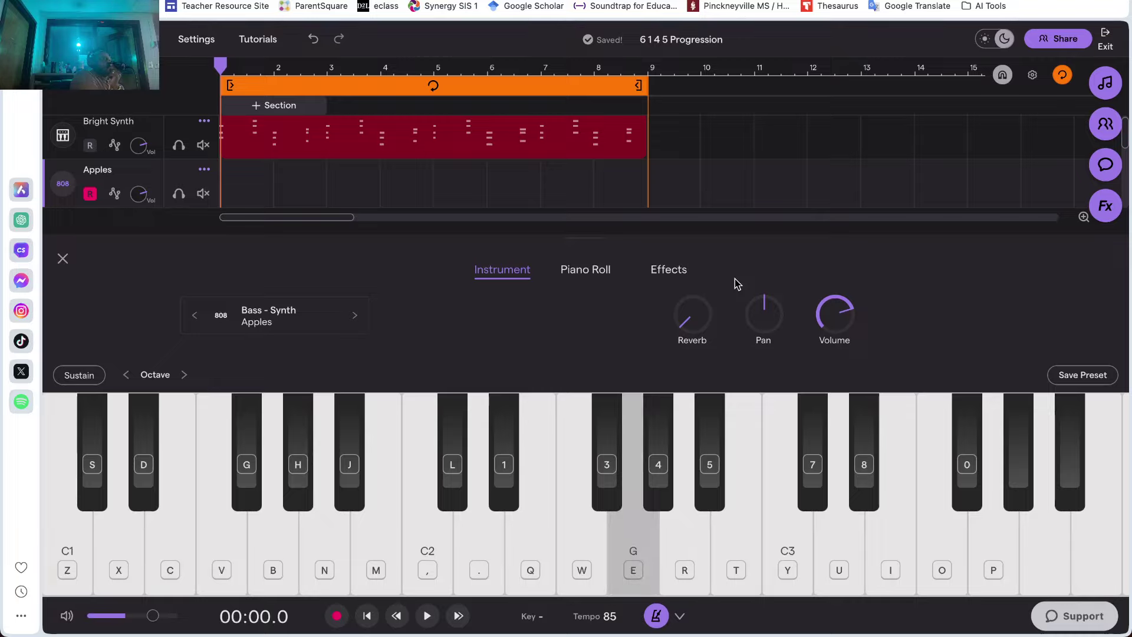
pyautogui.press(',')
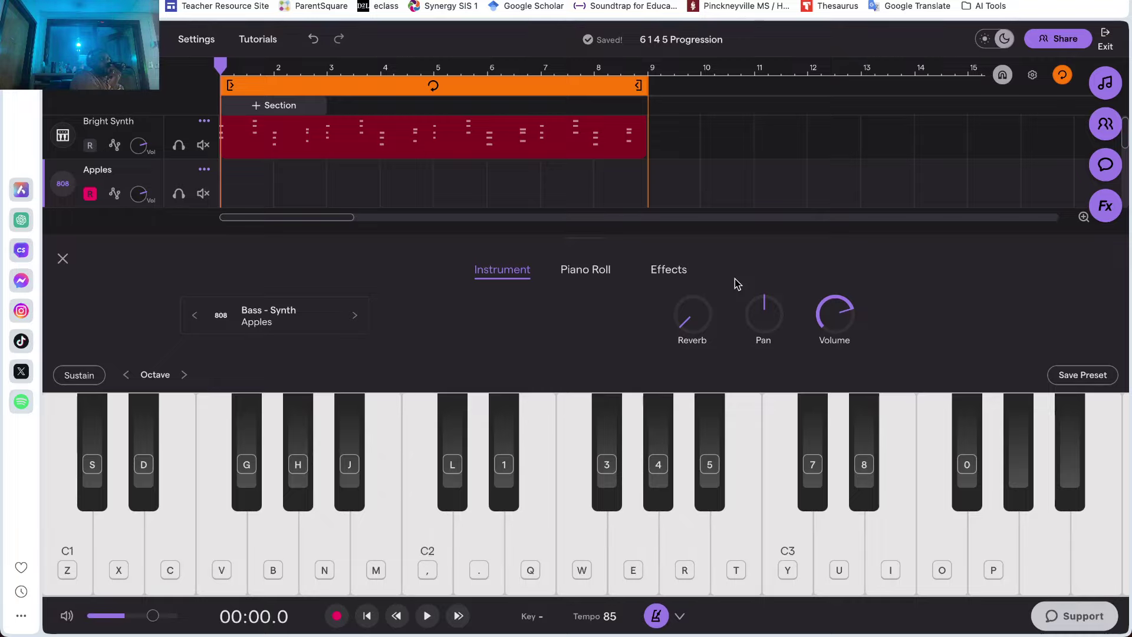
pyautogui.press('.')
# Rehearse the bass roots E2, G2, C2 and D2 on Apples for two more rounds before recording
pyautogui.press('q')
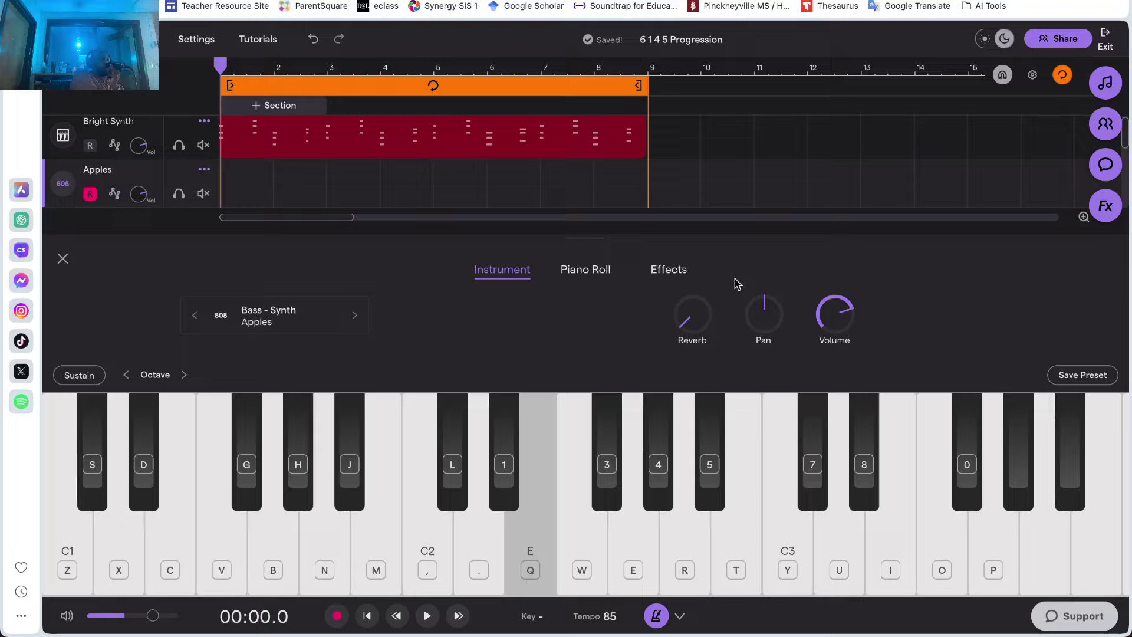
pyautogui.press('e')
pyautogui.press(',')
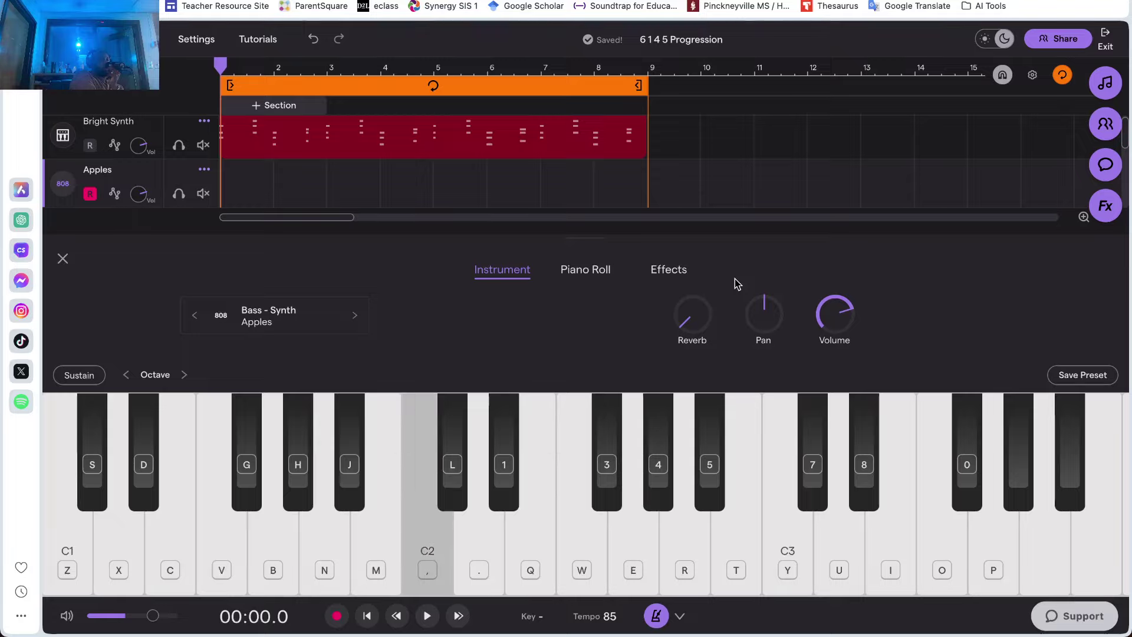
pyautogui.press('.')
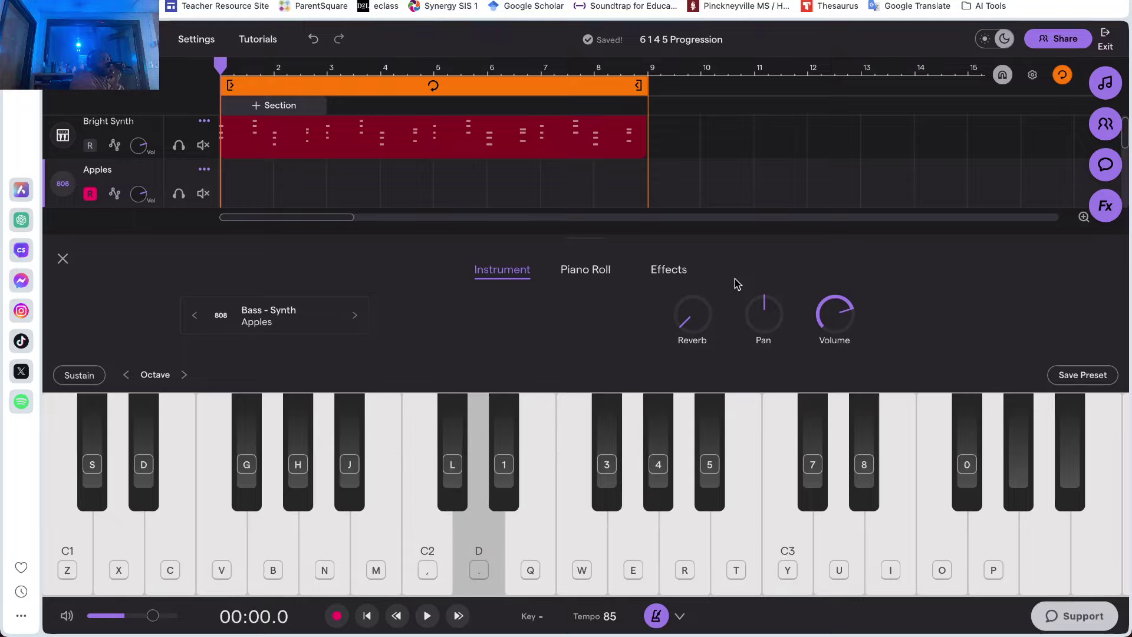
pyautogui.press('q')
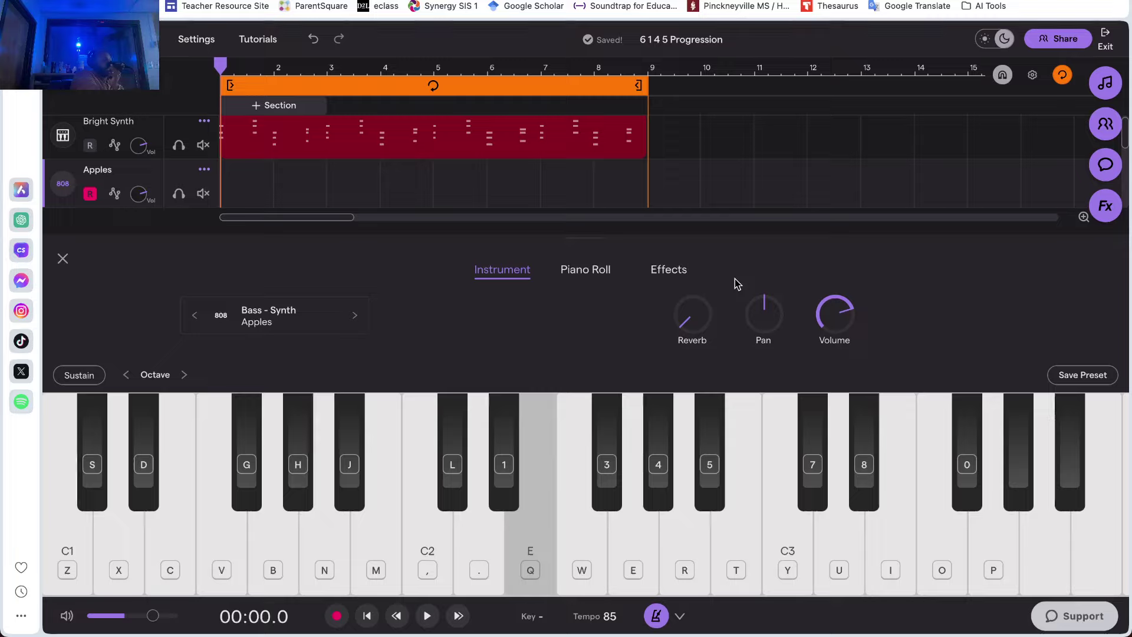
pyautogui.press('e')
pyautogui.press(',')
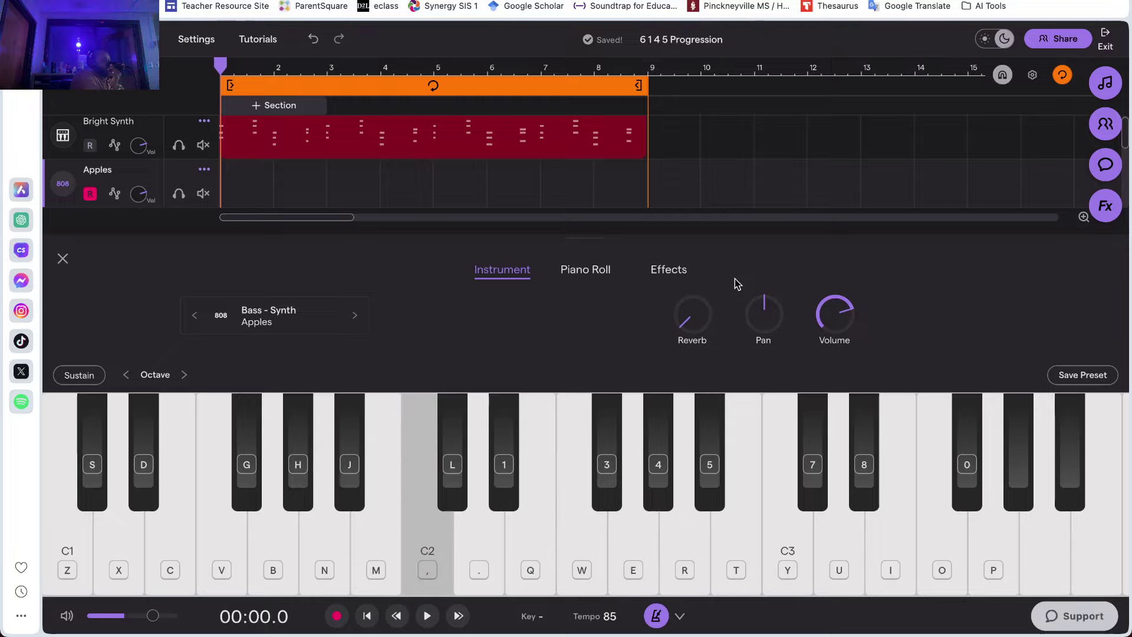
pyautogui.press('.')
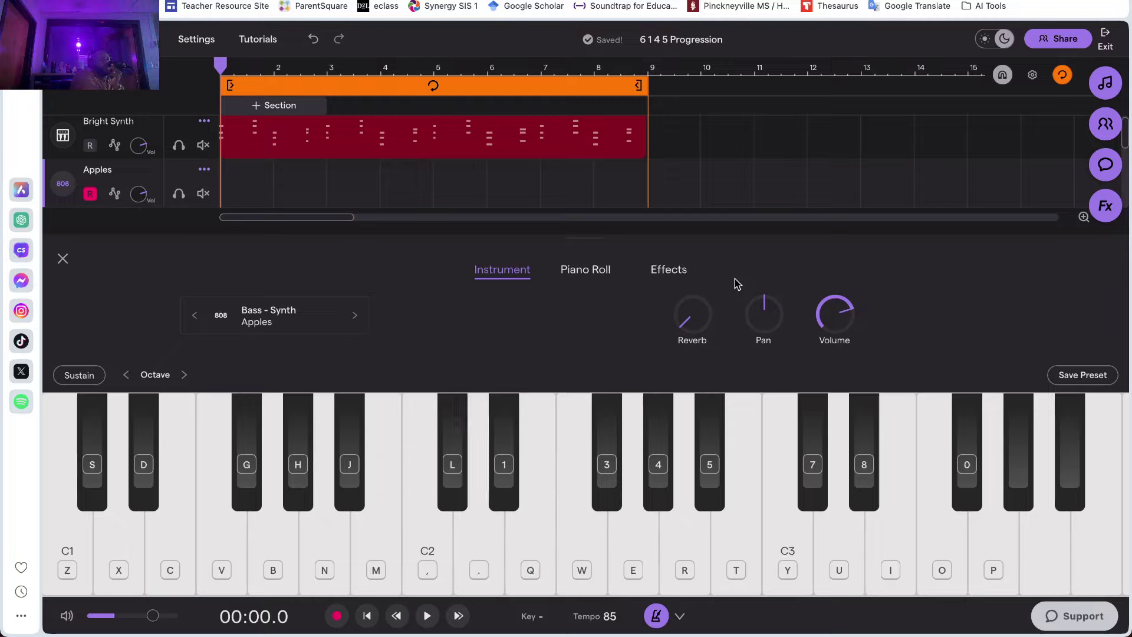
pyautogui.click(409, 531)
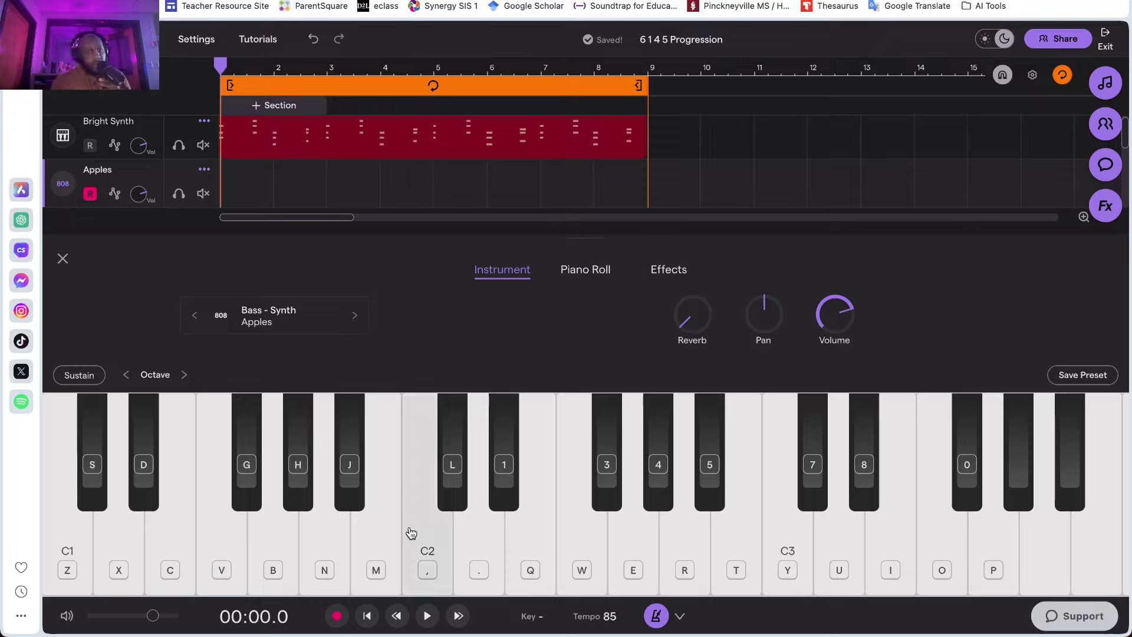
# Record four rounds of the bass roots E2, G2, C2 and D2 on the Apples track across bars 1 to 8
pyautogui.click(337, 617)
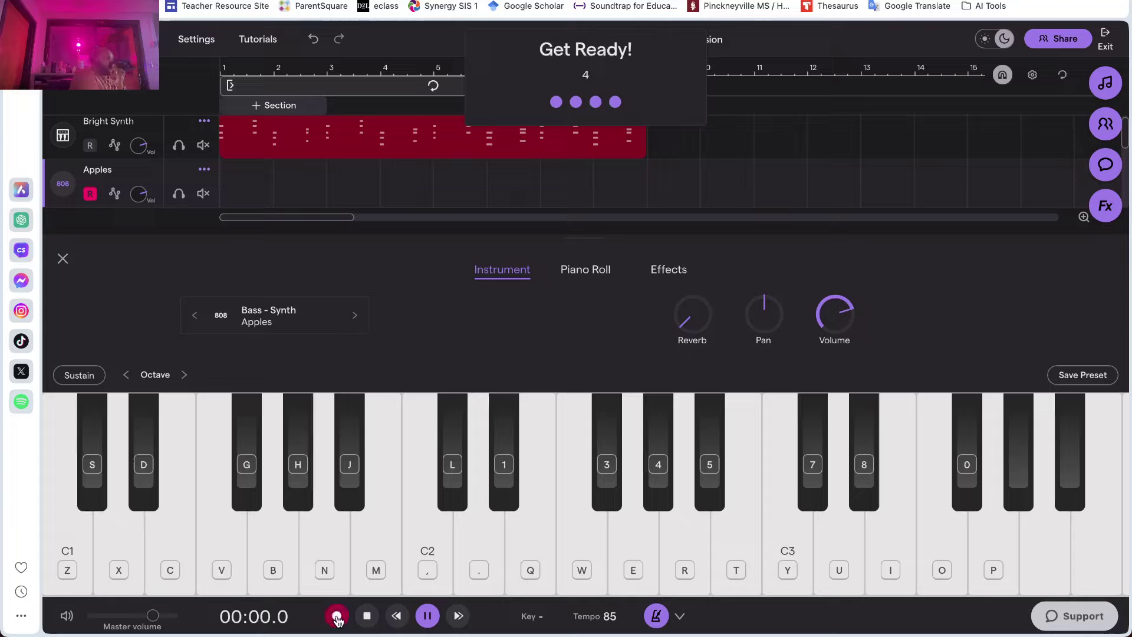
pyautogui.press('q')
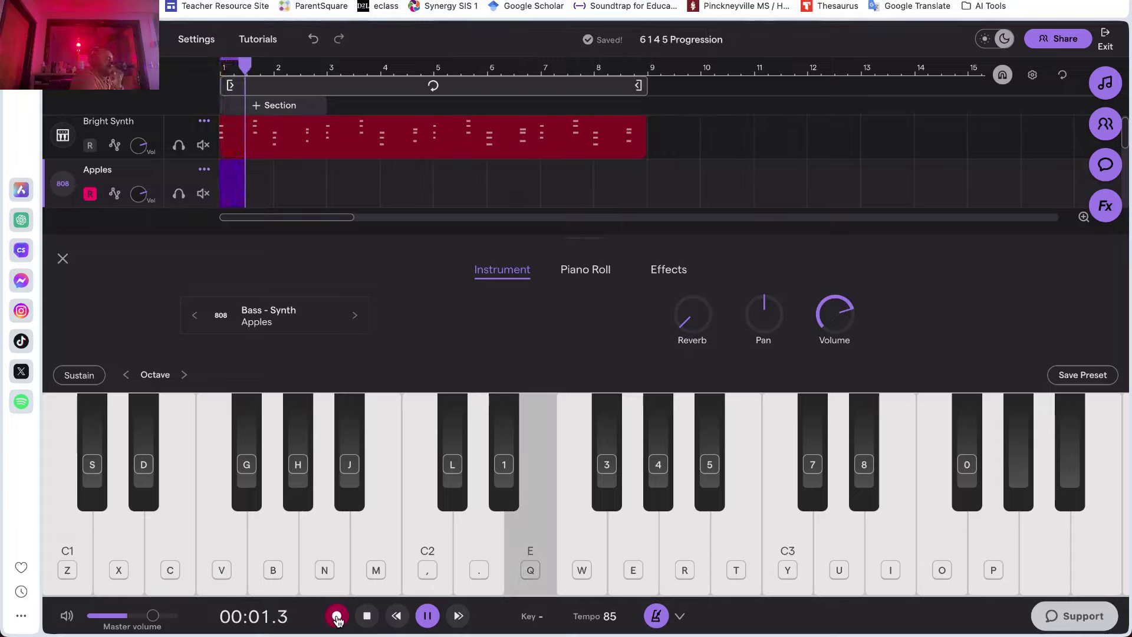
pyautogui.press('e')
pyautogui.press(',')
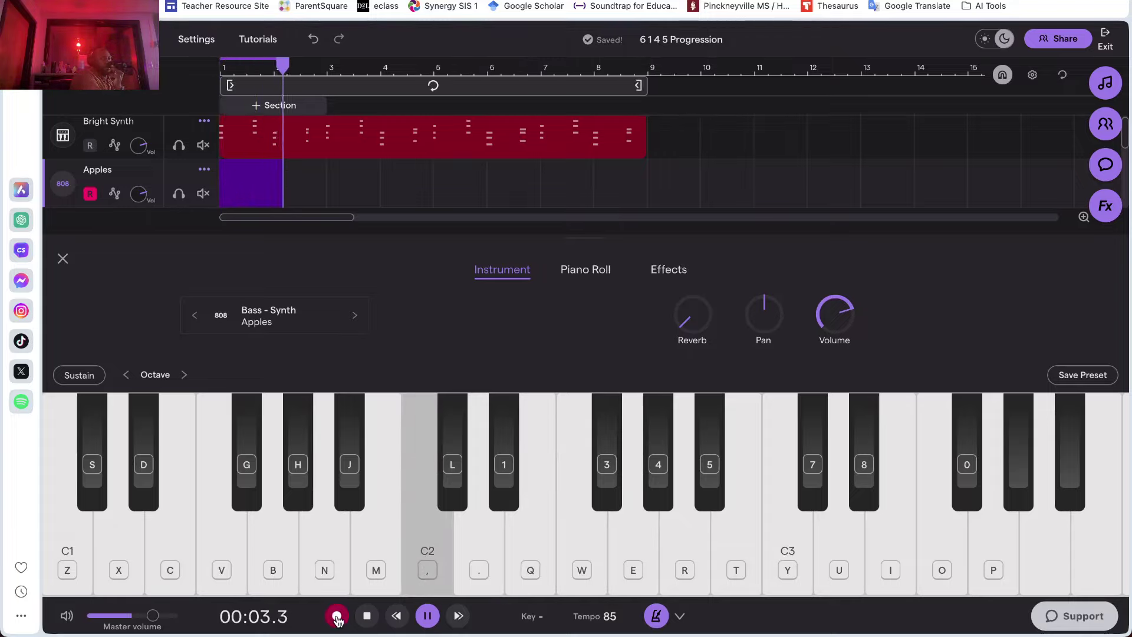
pyautogui.press('.')
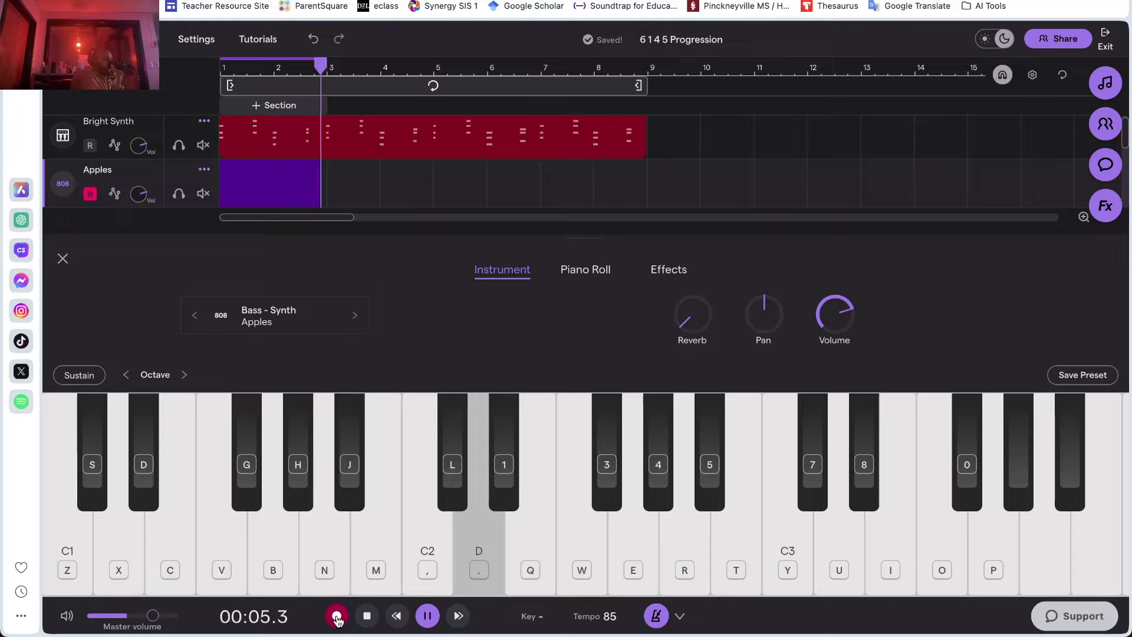
pyautogui.press('q')
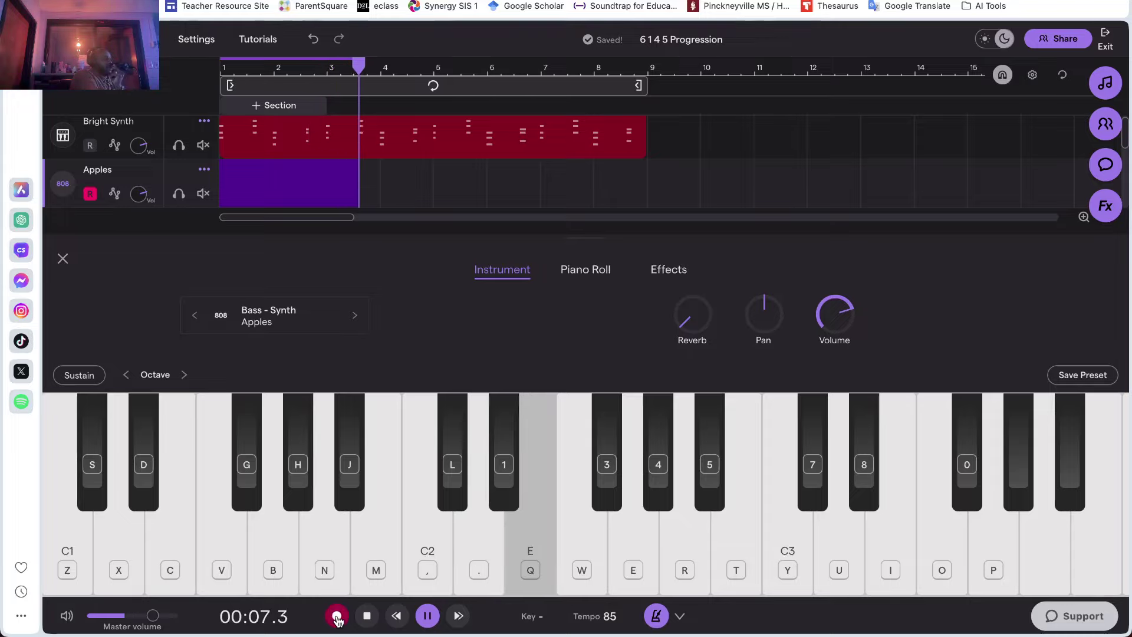
pyautogui.press('e')
pyautogui.press(',')
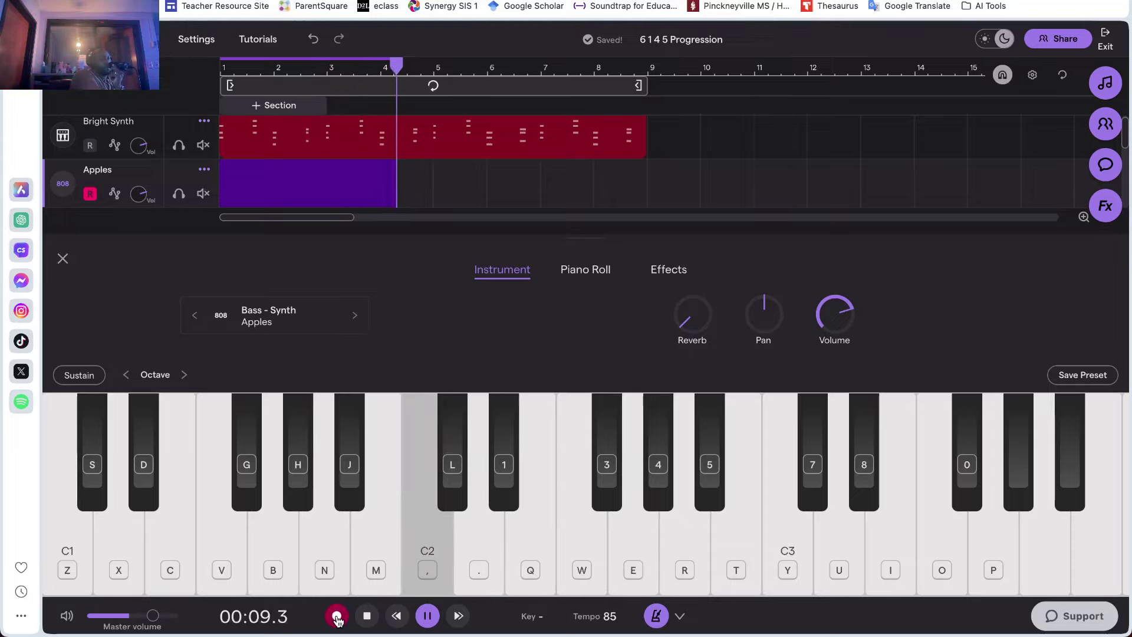
pyautogui.press('.')
pyautogui.press('q')
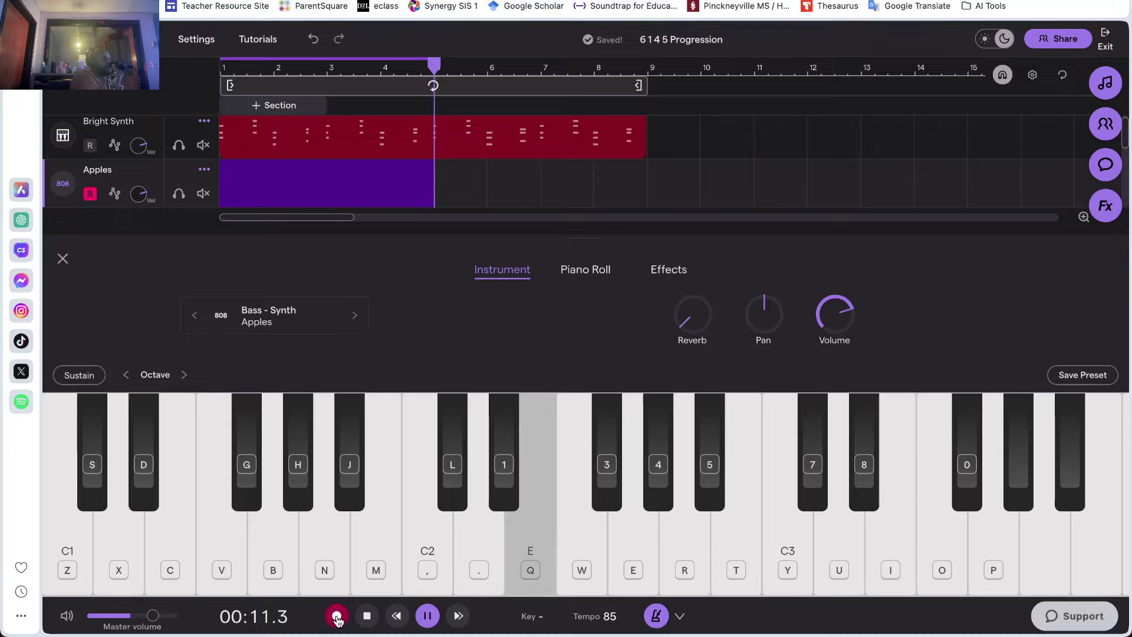
pyautogui.press('e')
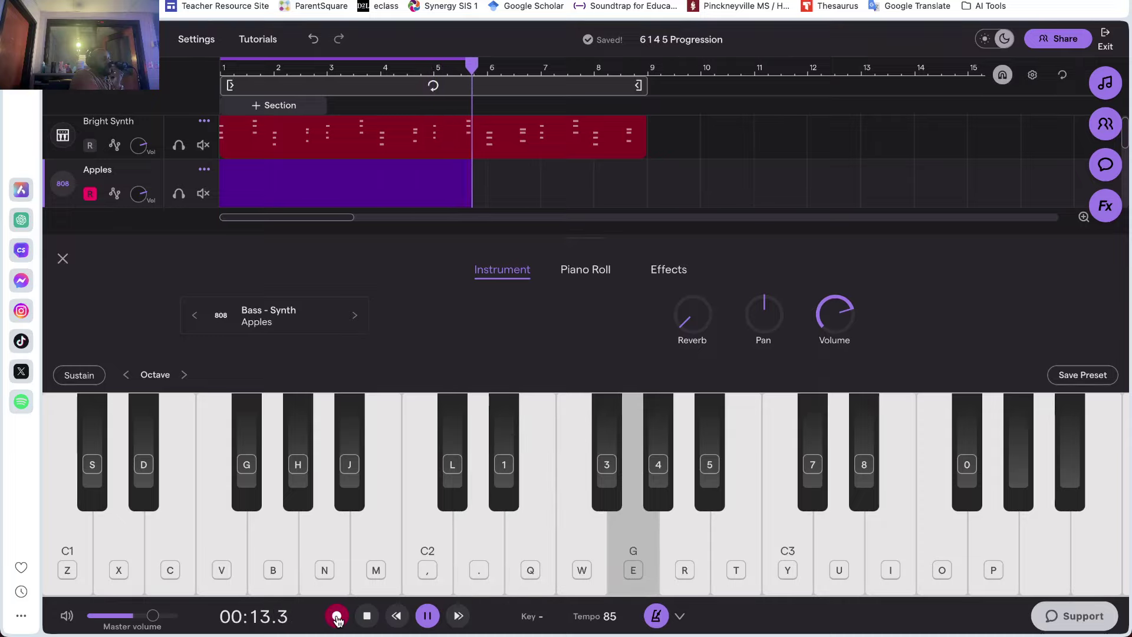
pyautogui.press(',')
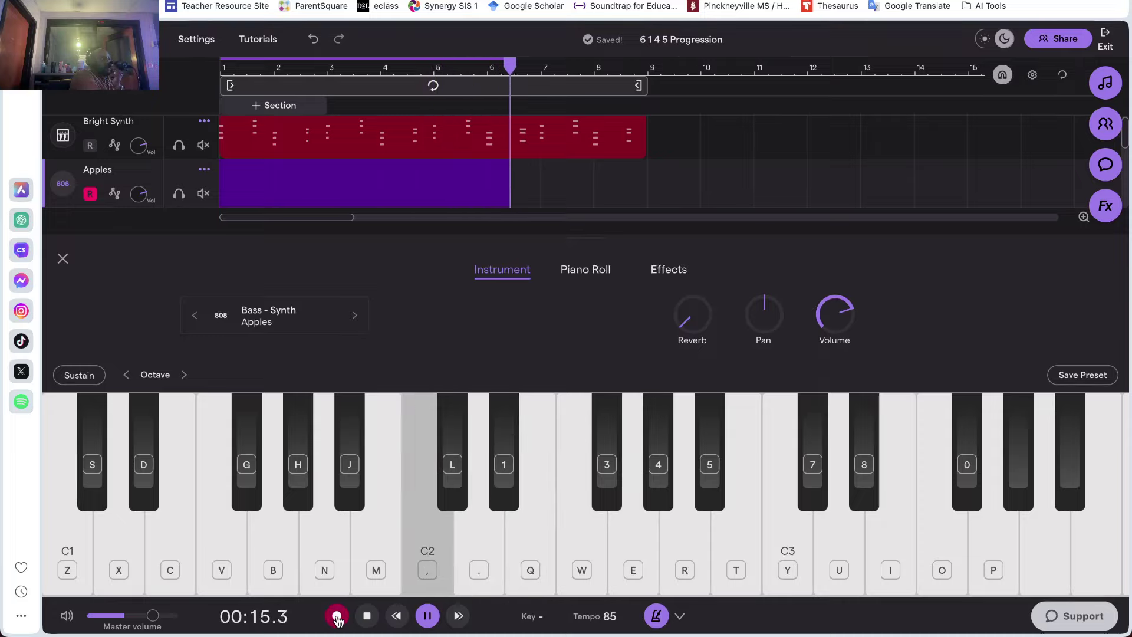
pyautogui.press('.')
pyautogui.press('q')
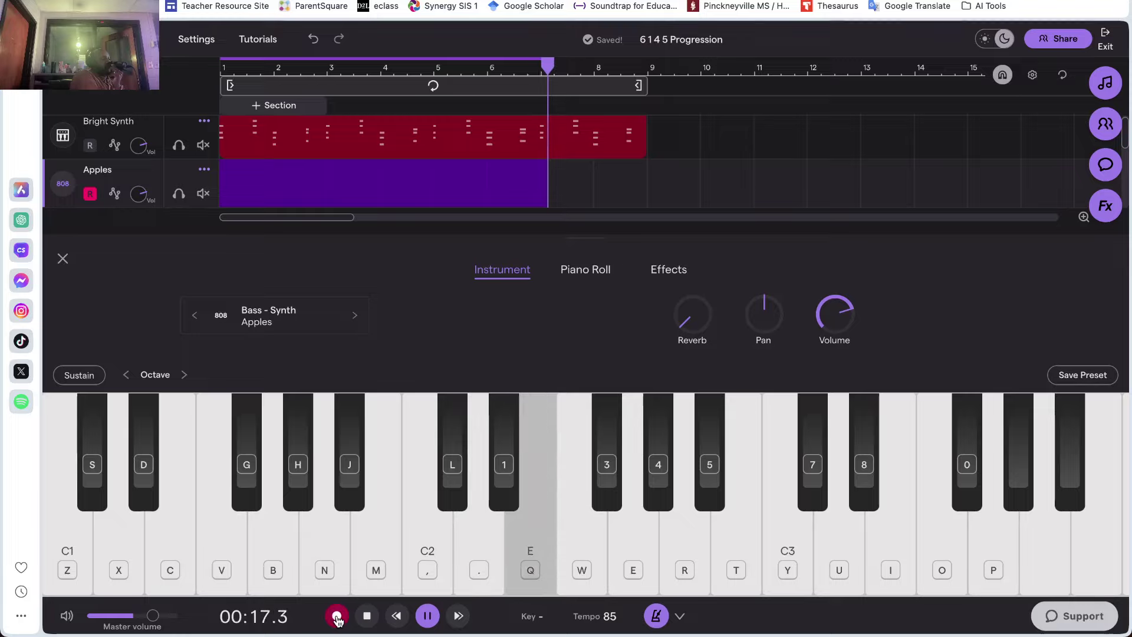
pyautogui.press('e')
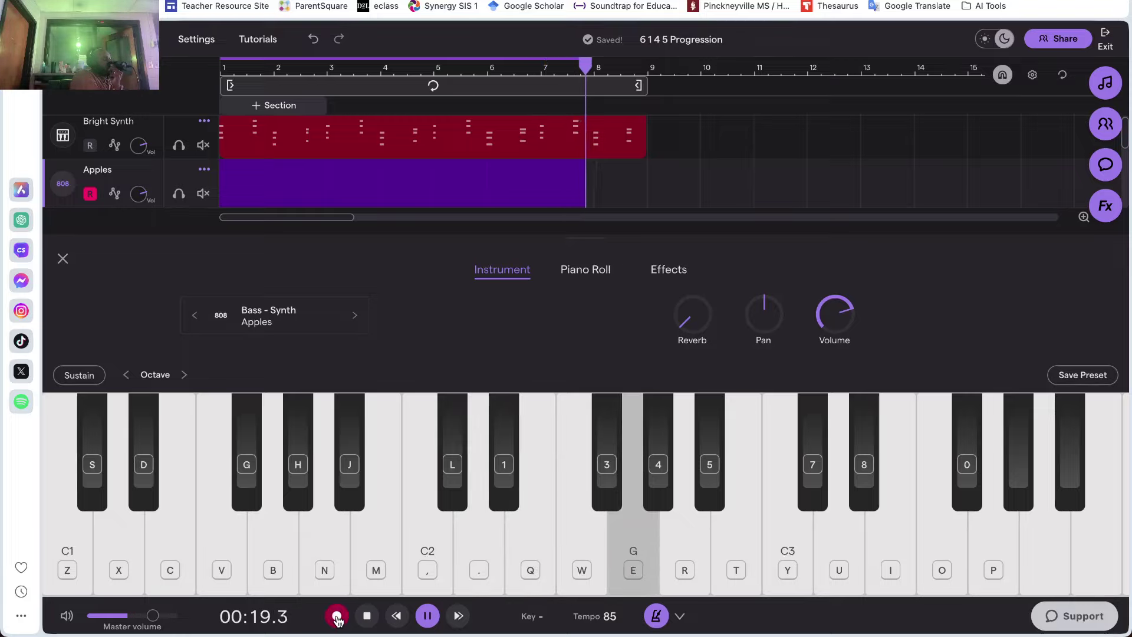
pyautogui.press(',')
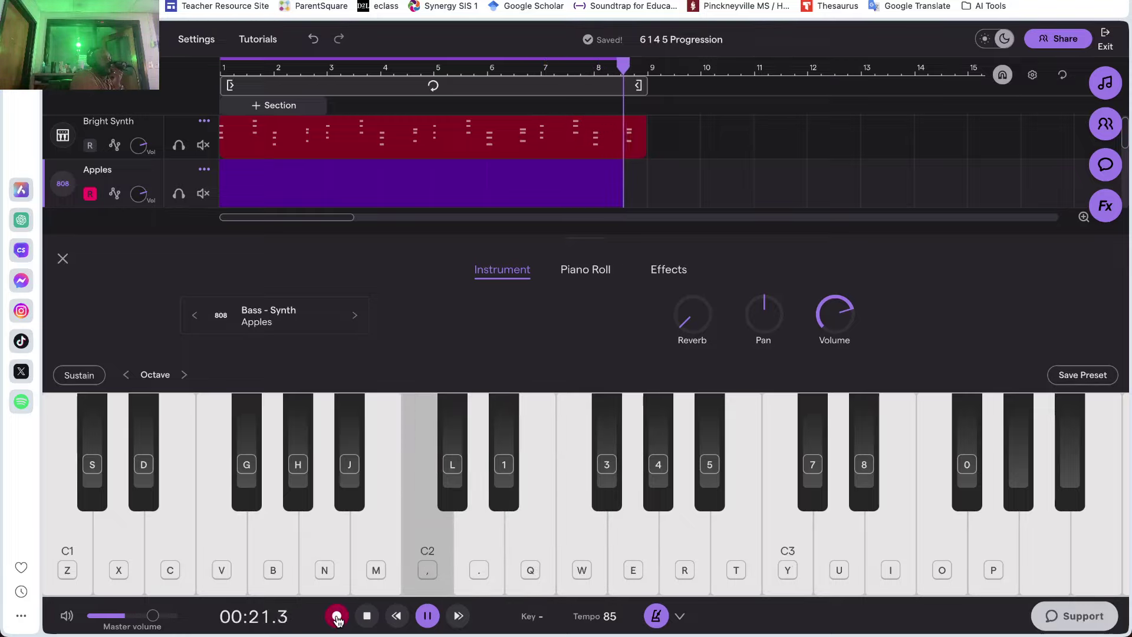
pyautogui.press('.')
pyautogui.click(337, 617)
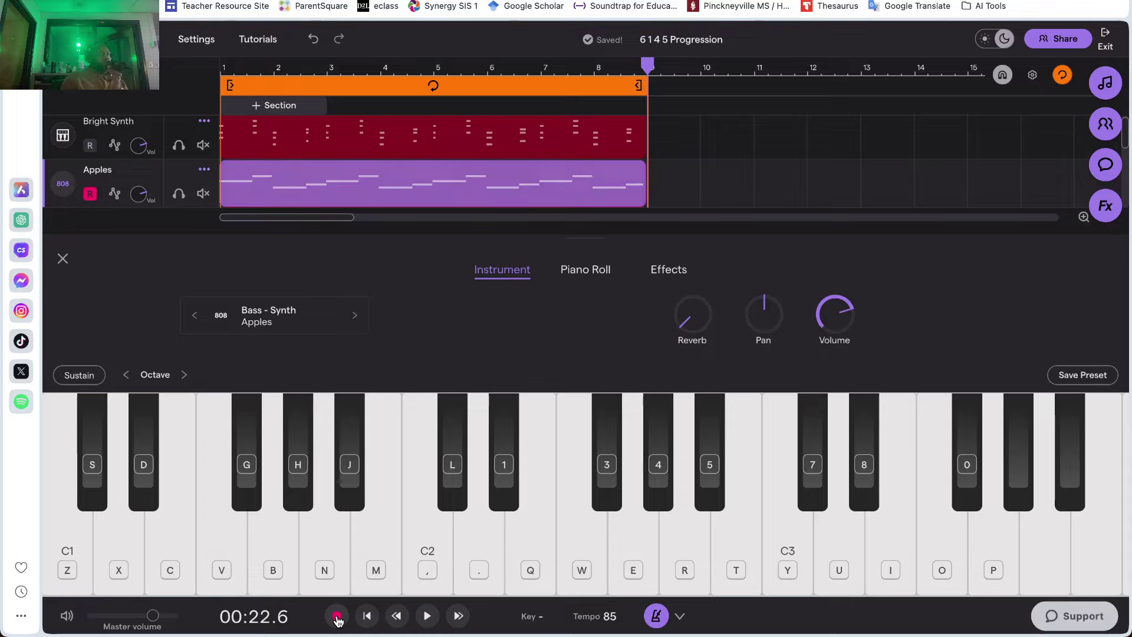
# Quantize the recorded Apples bass clip and play the project back from bar 1
pyautogui.rightClick(251, 186)
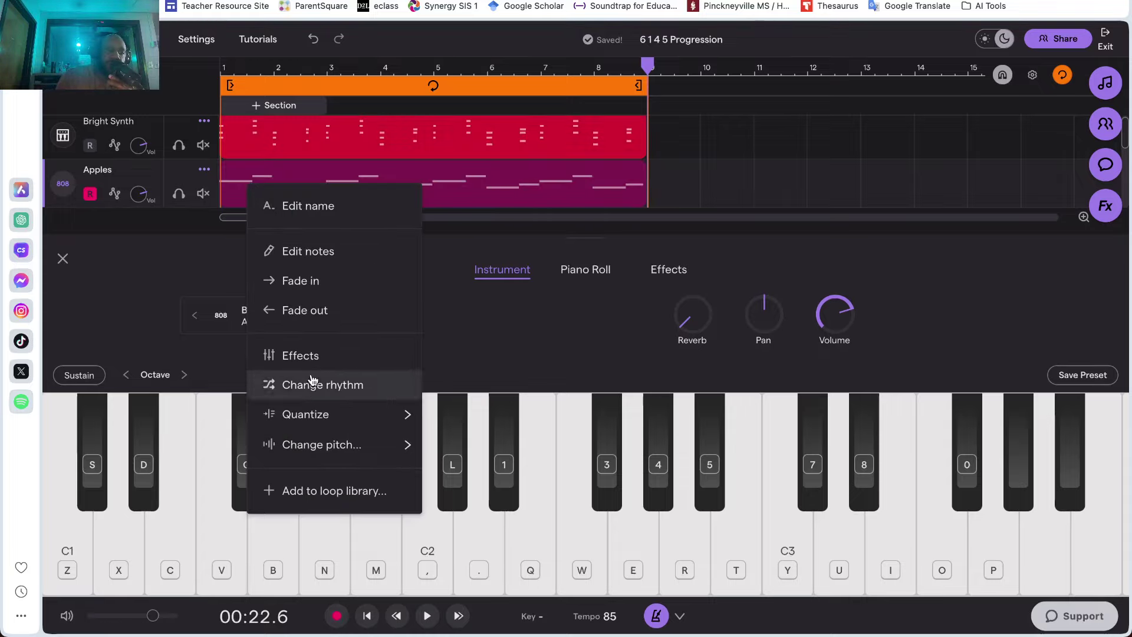
pyautogui.moveTo(319, 415)
pyautogui.click(475, 374)
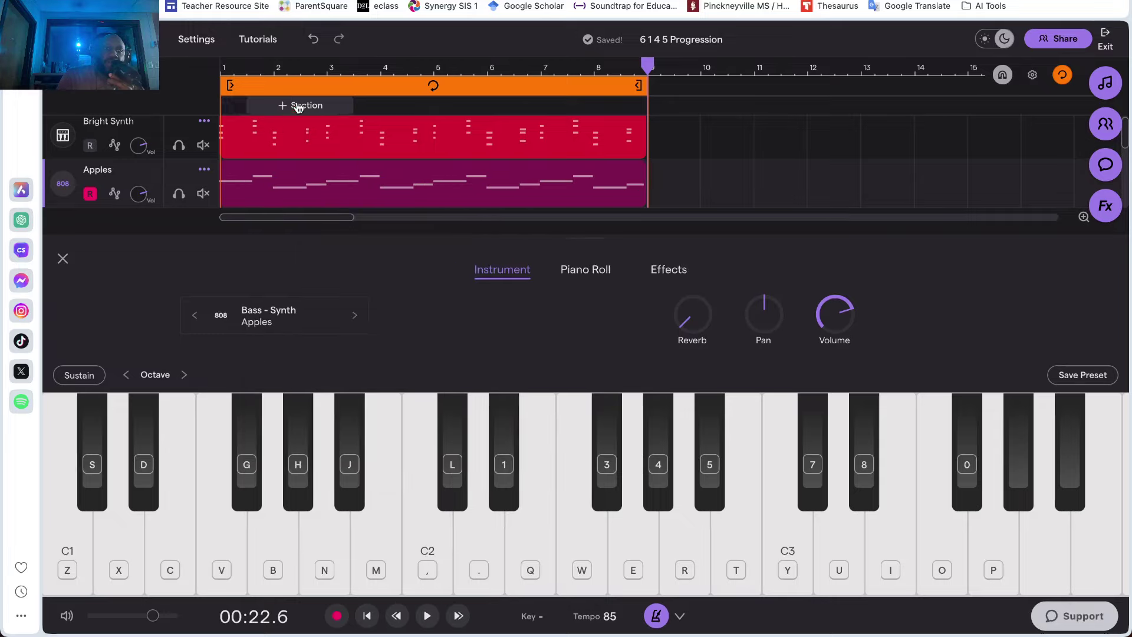
pyautogui.click(222, 70)
pyautogui.press('space')
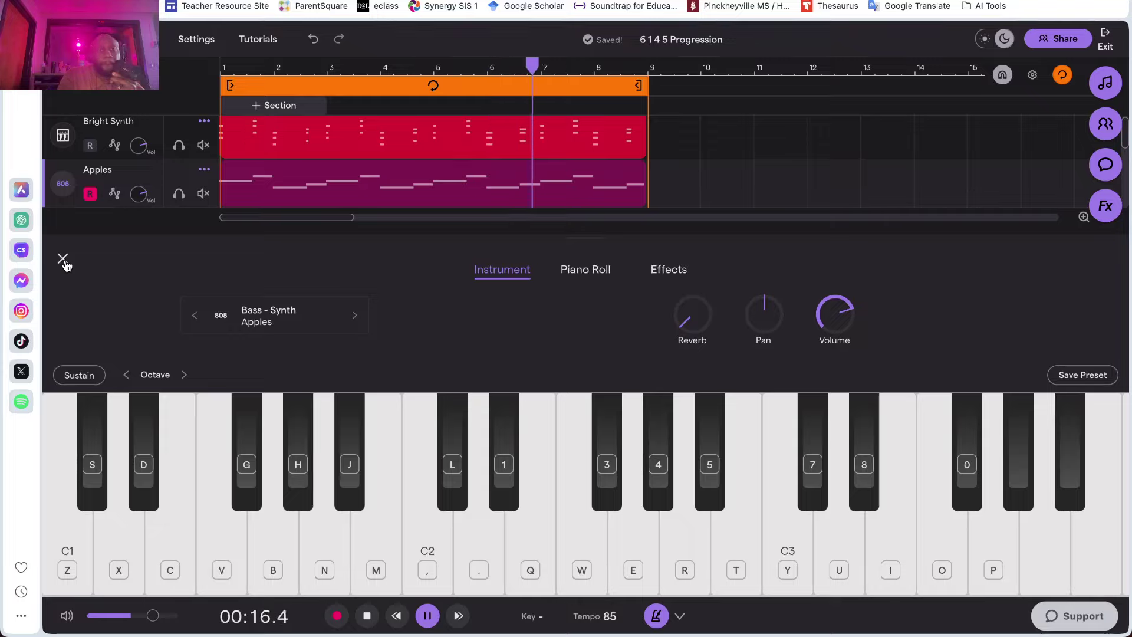
pyautogui.click(352, 459)
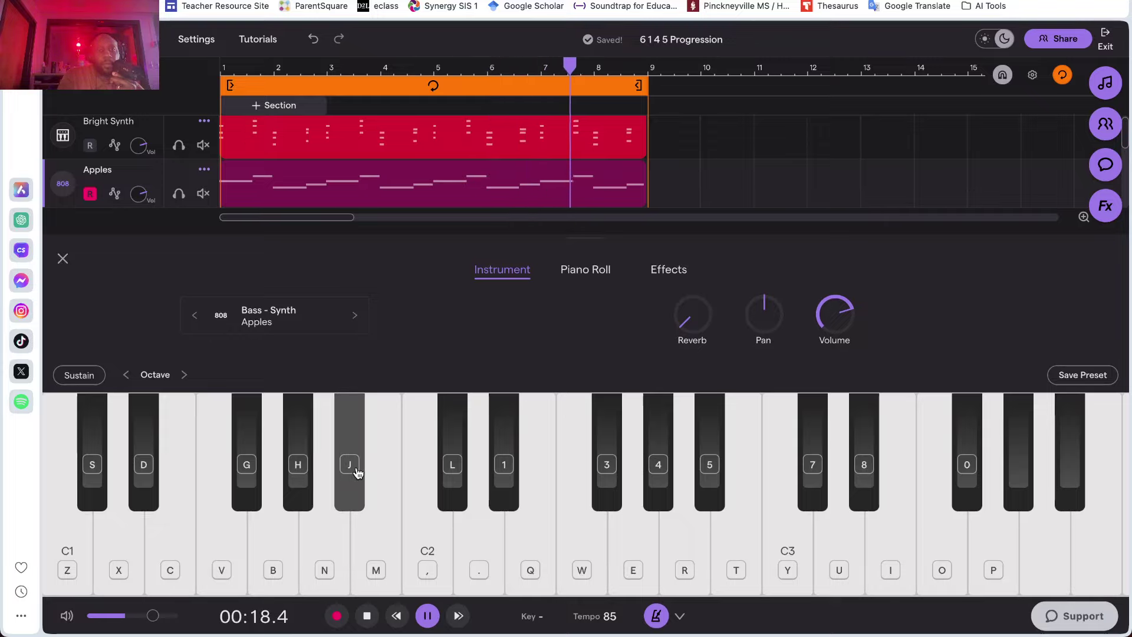
pyautogui.click(368, 616)
# Add a new Drums & Machines track using the Patterns Beatmaker
pyautogui.scroll(-2, 132, 165)
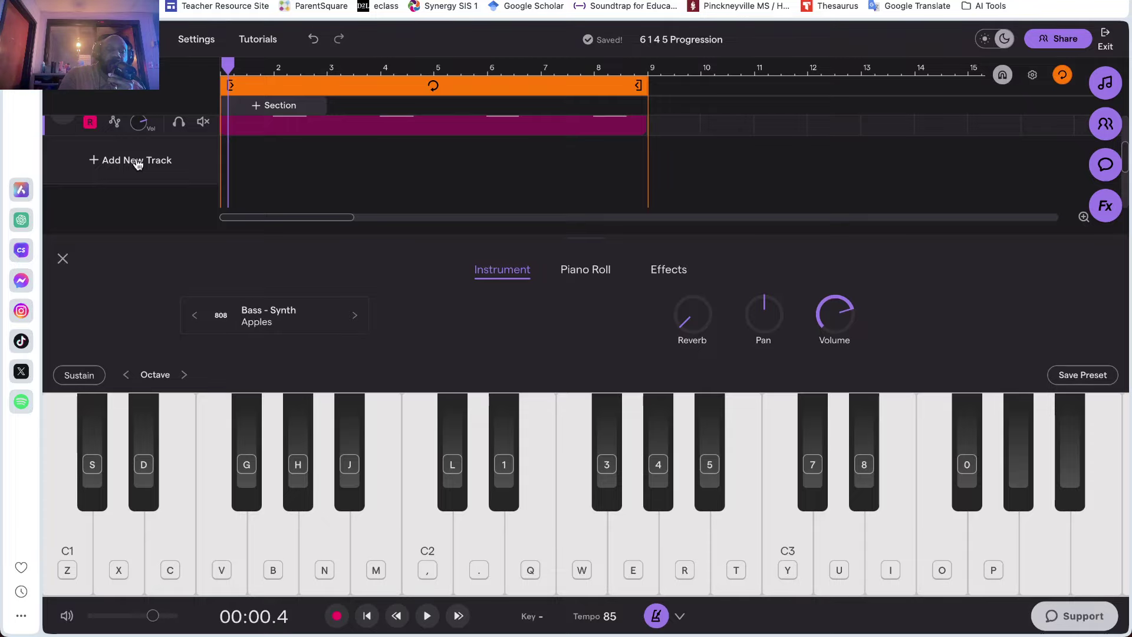
pyautogui.click(125, 160)
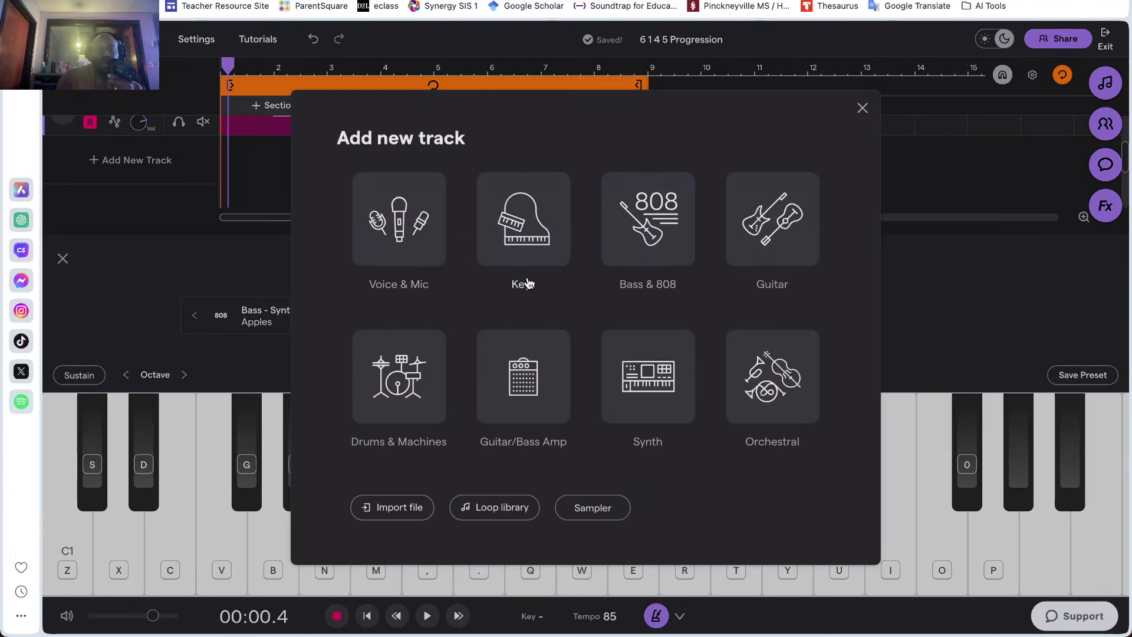
pyautogui.click(382, 395)
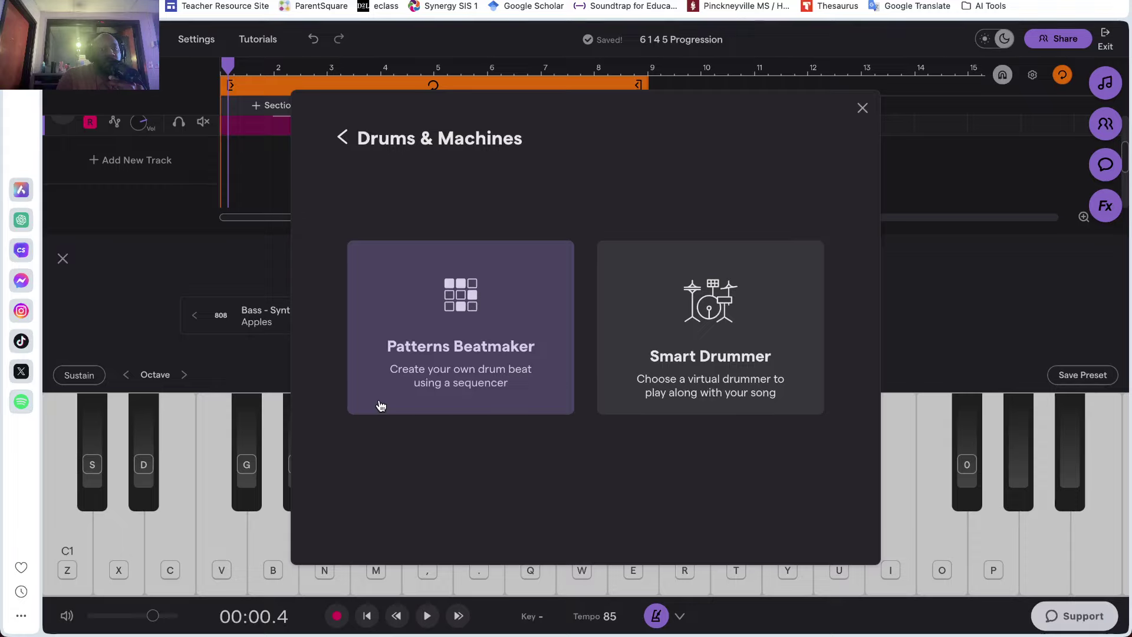
pyautogui.click(344, 139)
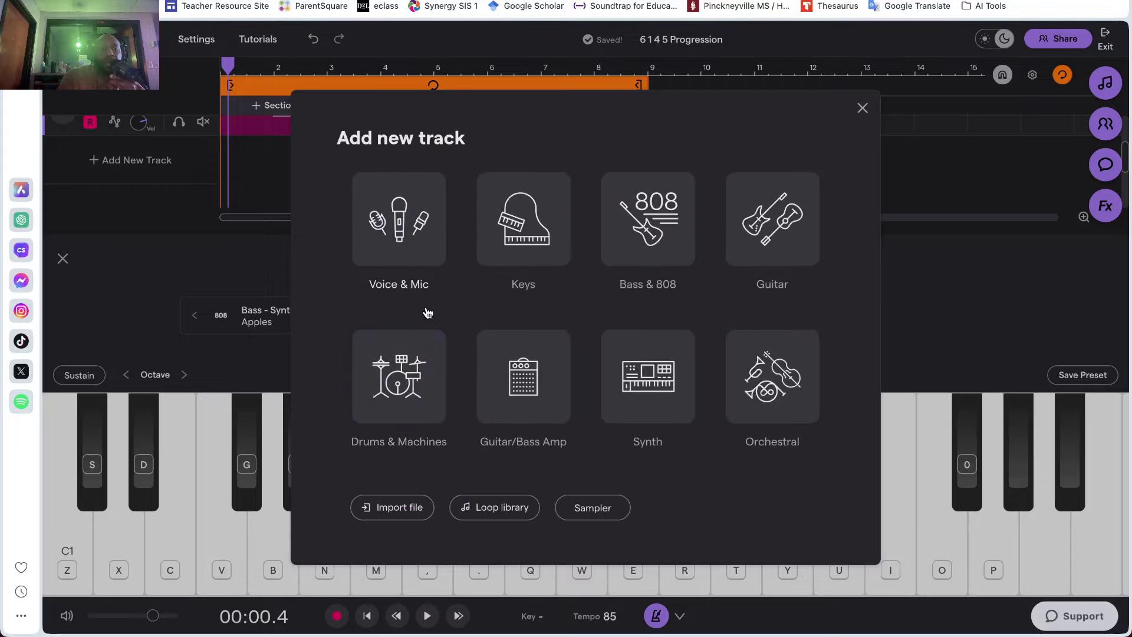
pyautogui.click(398, 395)
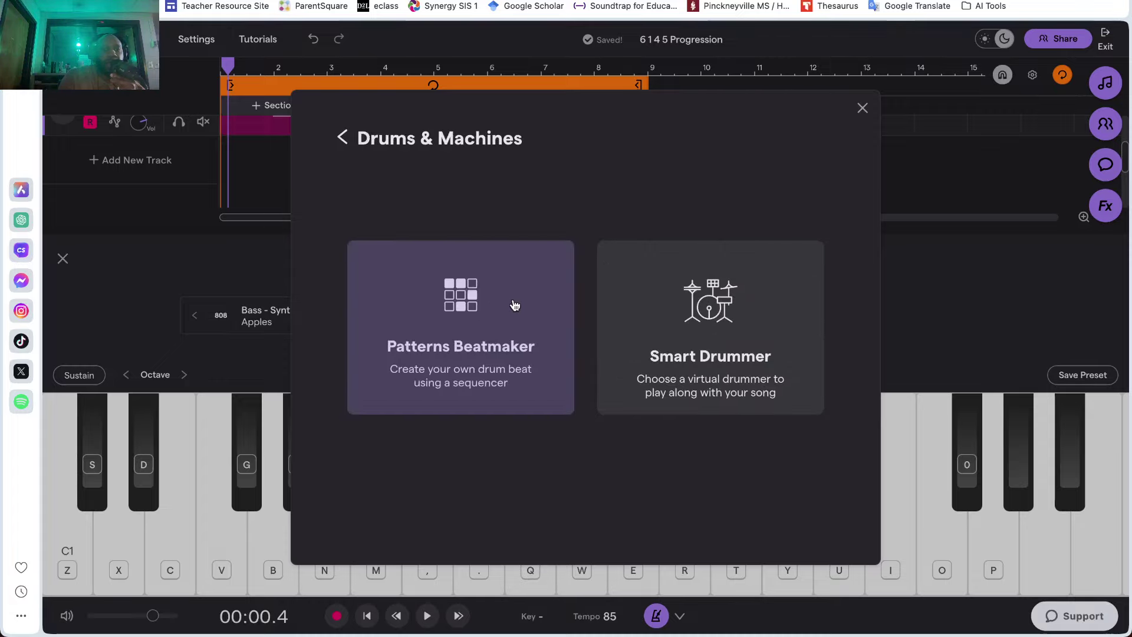
pyautogui.click(451, 324)
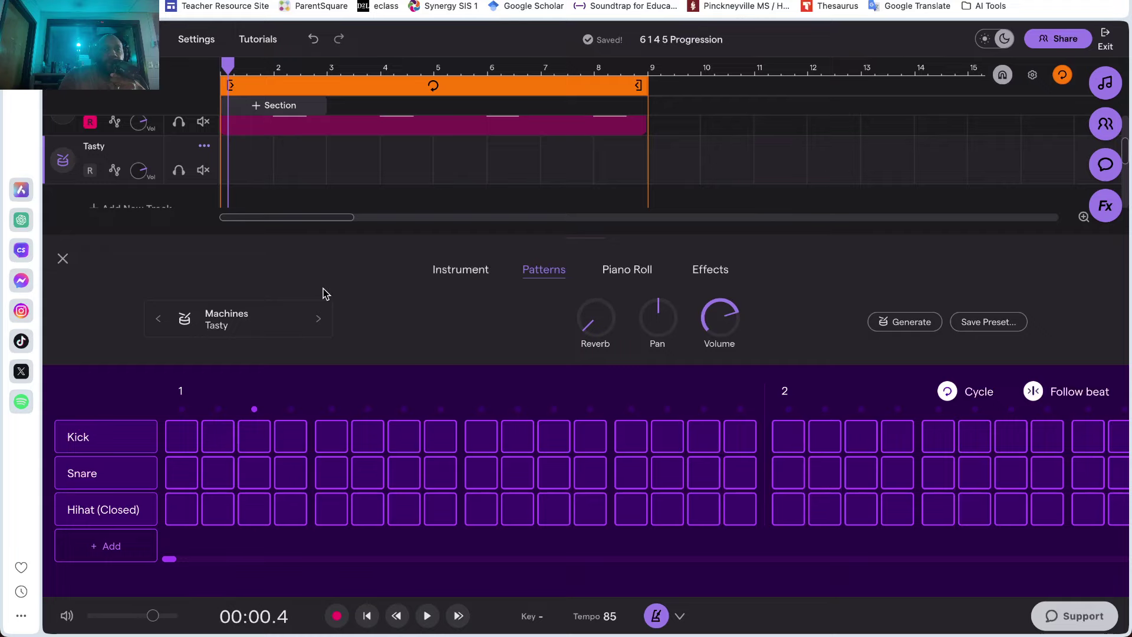
# Set the drum track's preset to Toxi Kit from Machines and show its playable drum pads
pyautogui.click(253, 318)
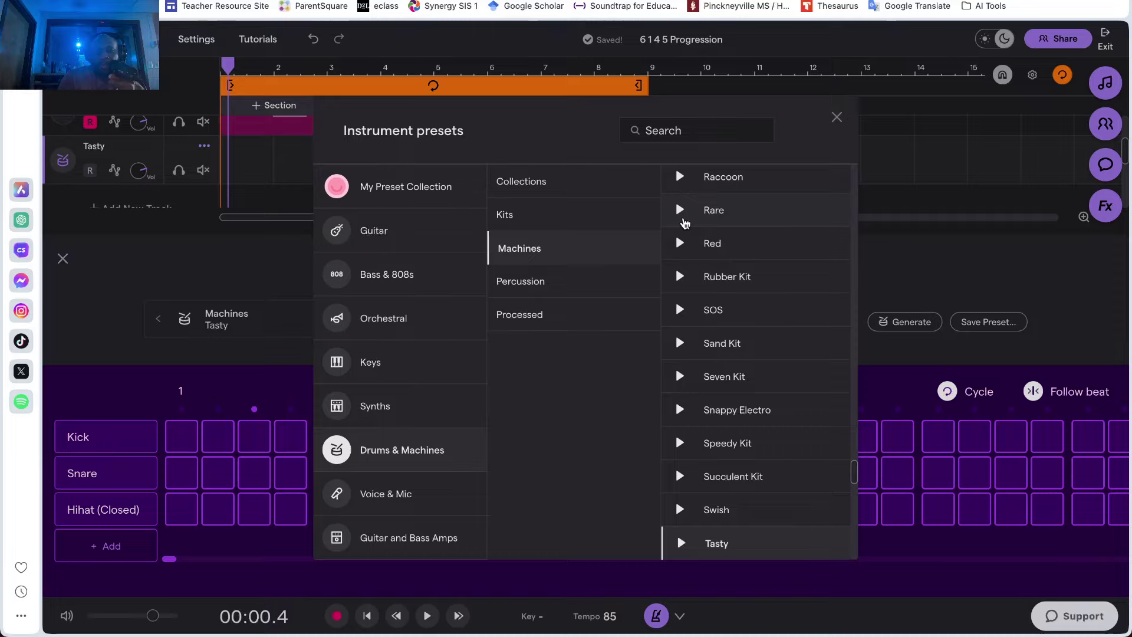
pyautogui.scroll(-5, 685, 222)
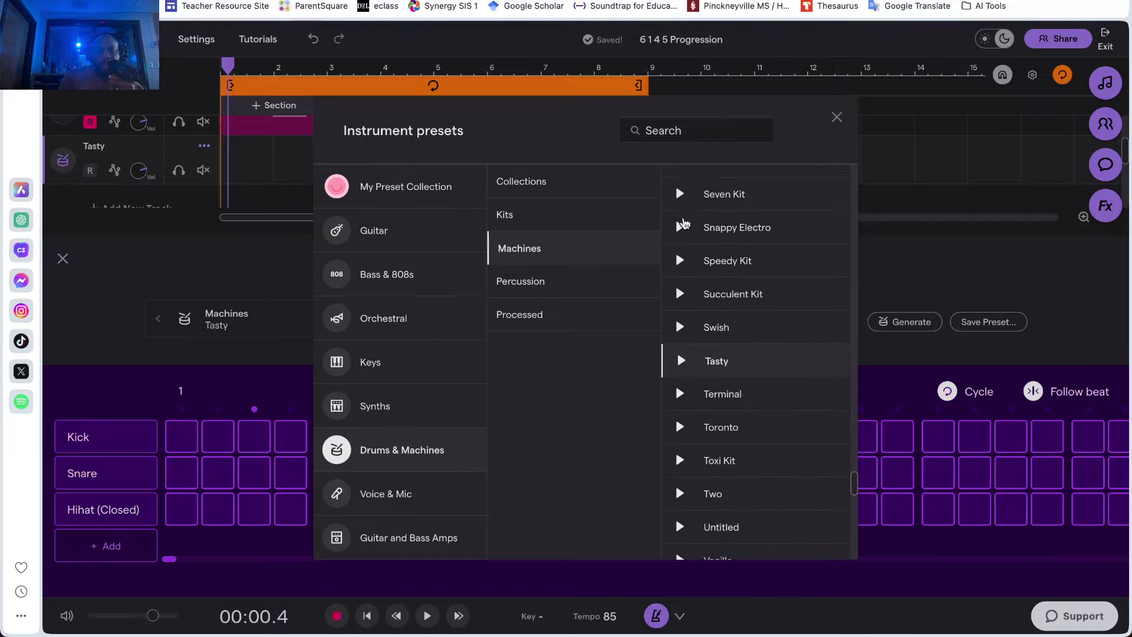
pyautogui.scroll(-3, 684, 223)
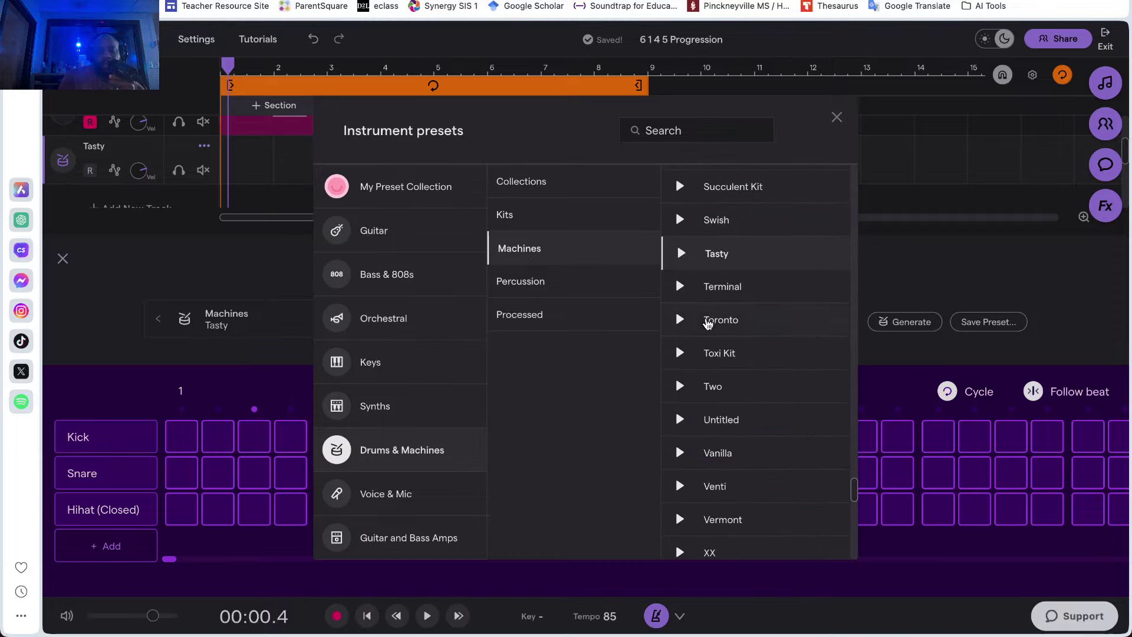
pyautogui.click(718, 354)
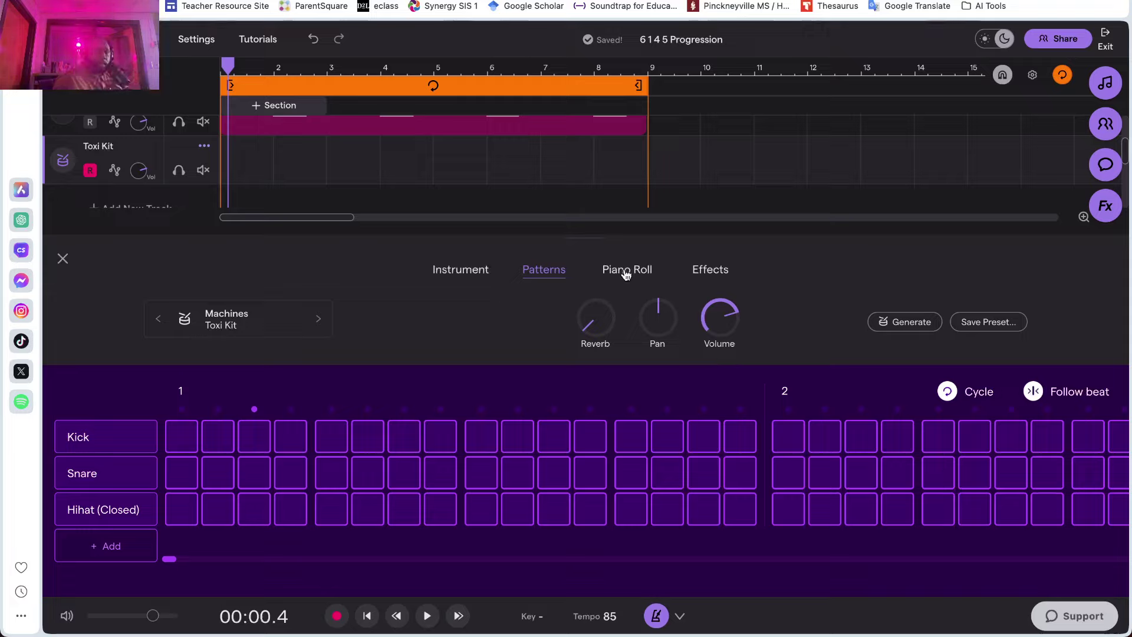
pyautogui.click(476, 278)
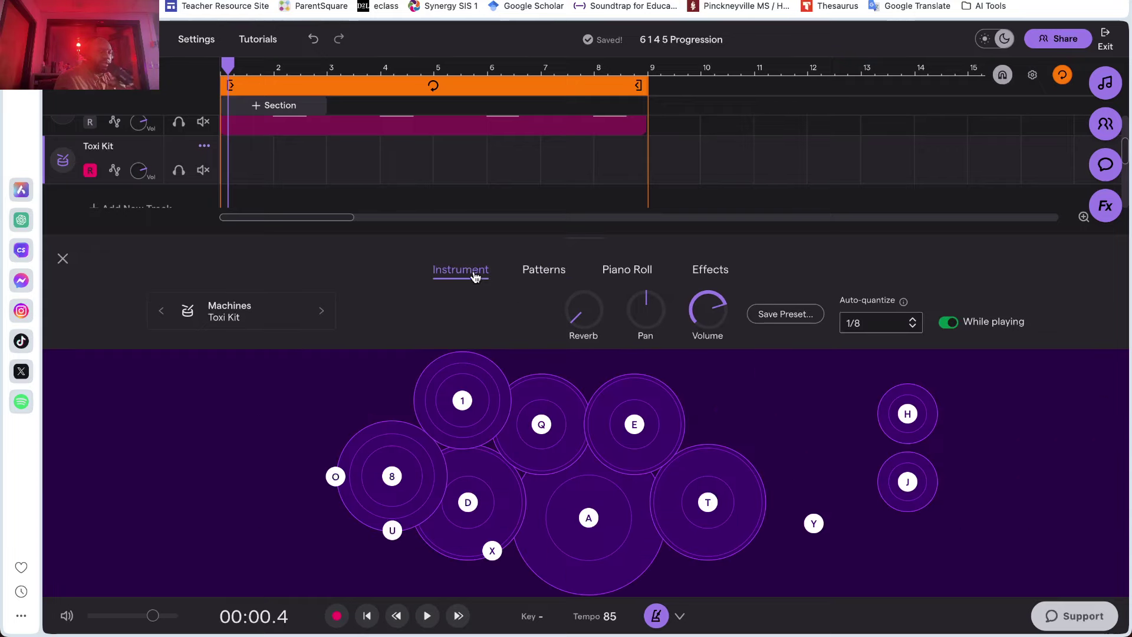
# Return the playhead to the start of bar 1 and rehearse a kick rhythm on the Toxi Kit's large pad A
pyautogui.press('a')
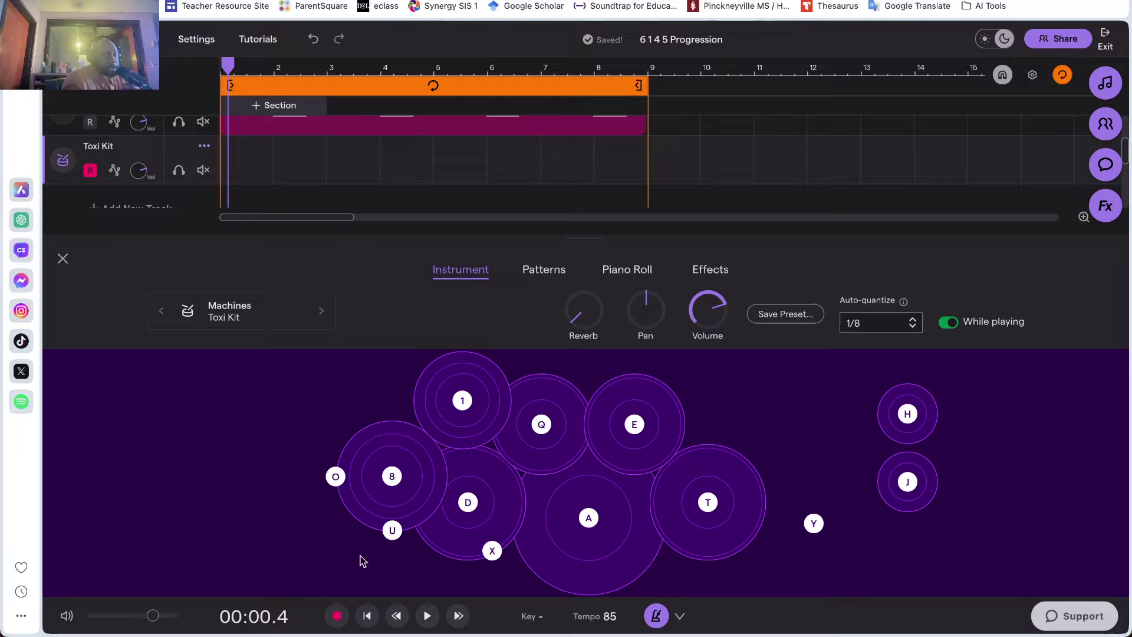
pyautogui.click(366, 617)
pyautogui.press('a')
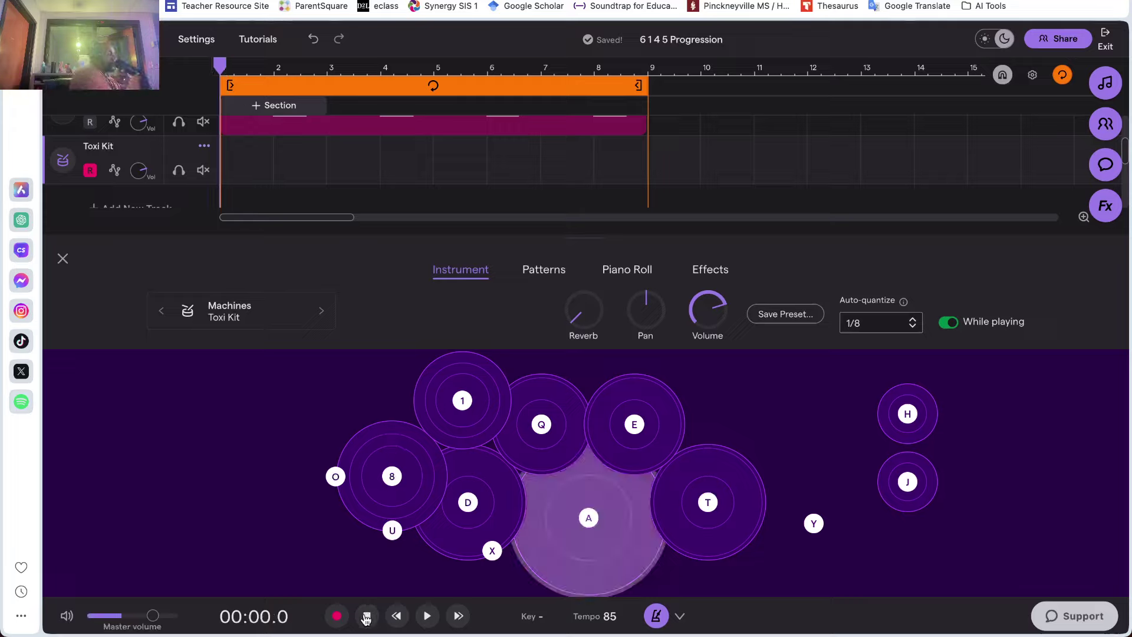
pyautogui.press('a')
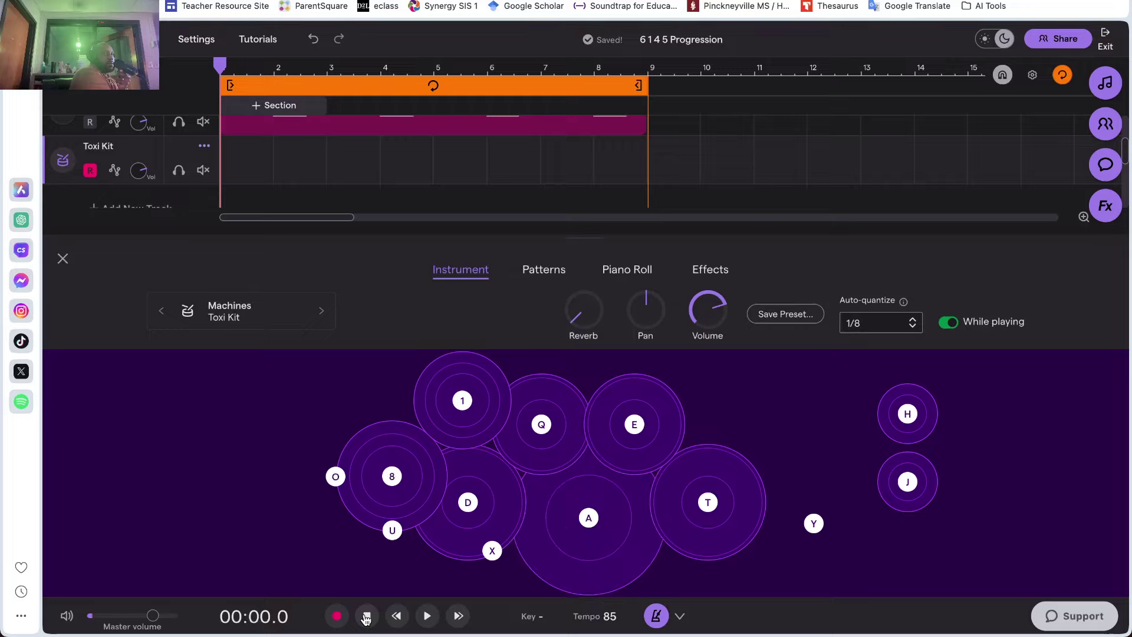
pyautogui.press('a')
pyautogui.press('a')
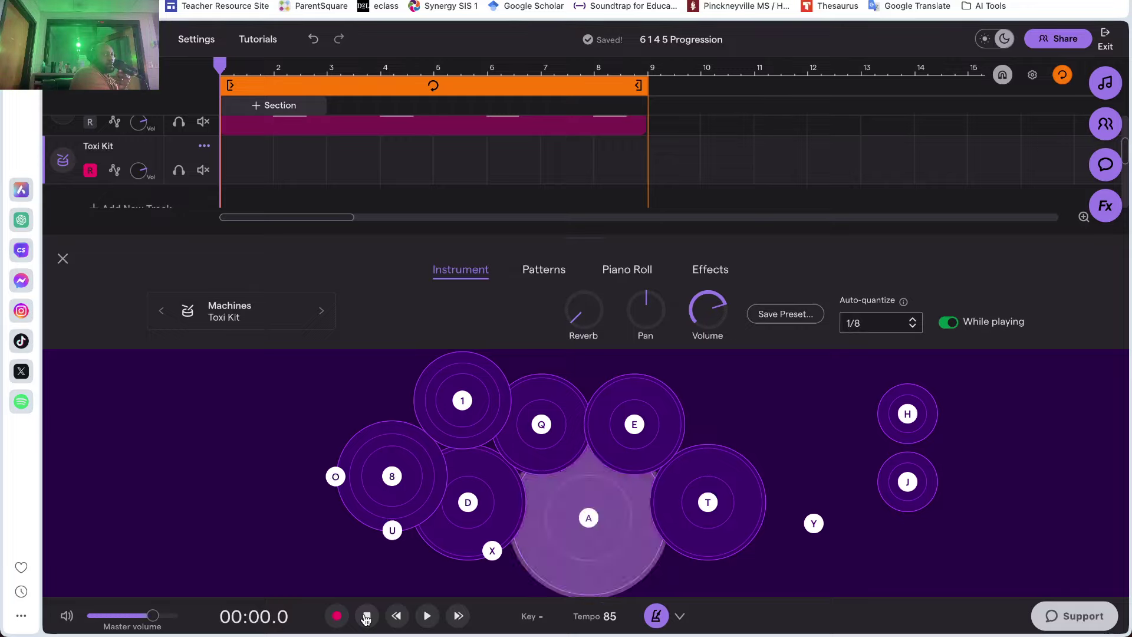
pyautogui.press('a')
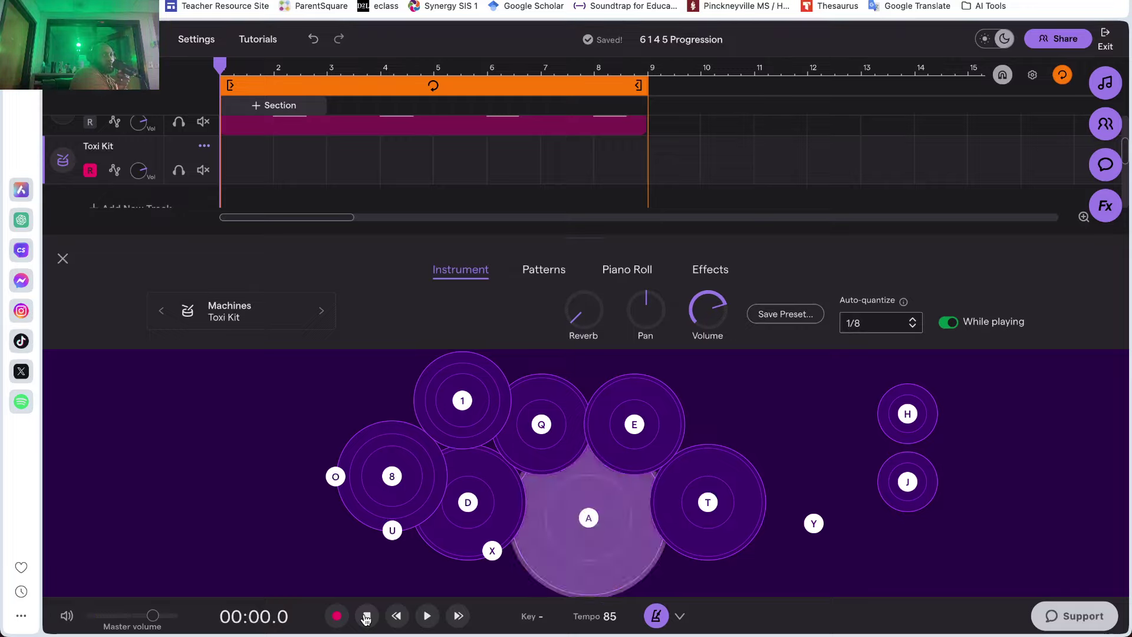
pyautogui.press('a')
pyautogui.press('a')
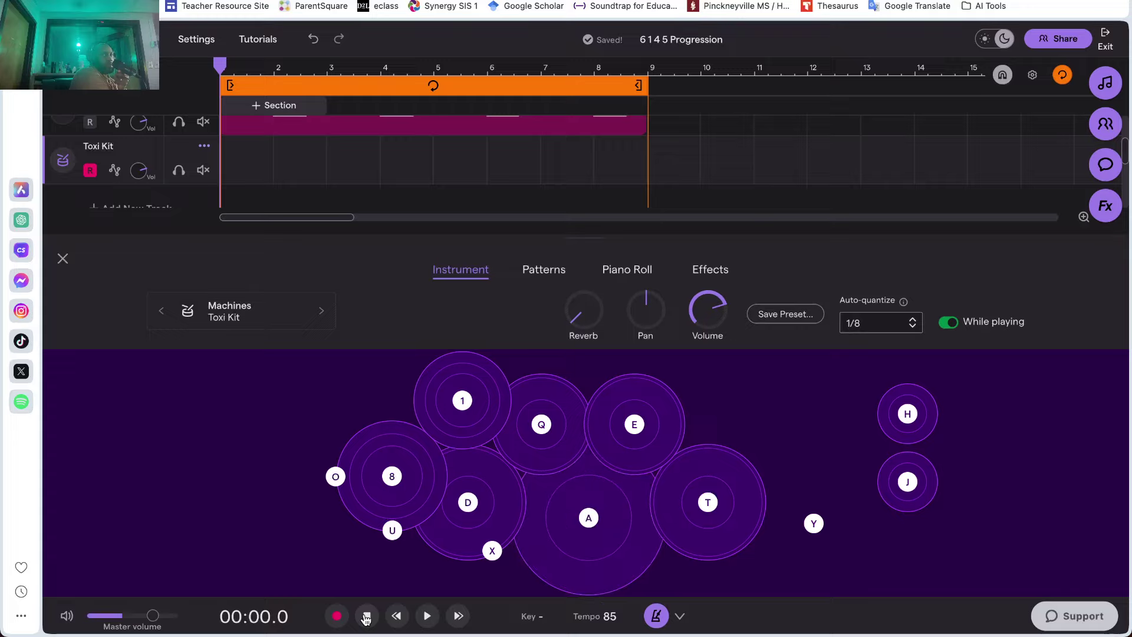
pyautogui.press('a')
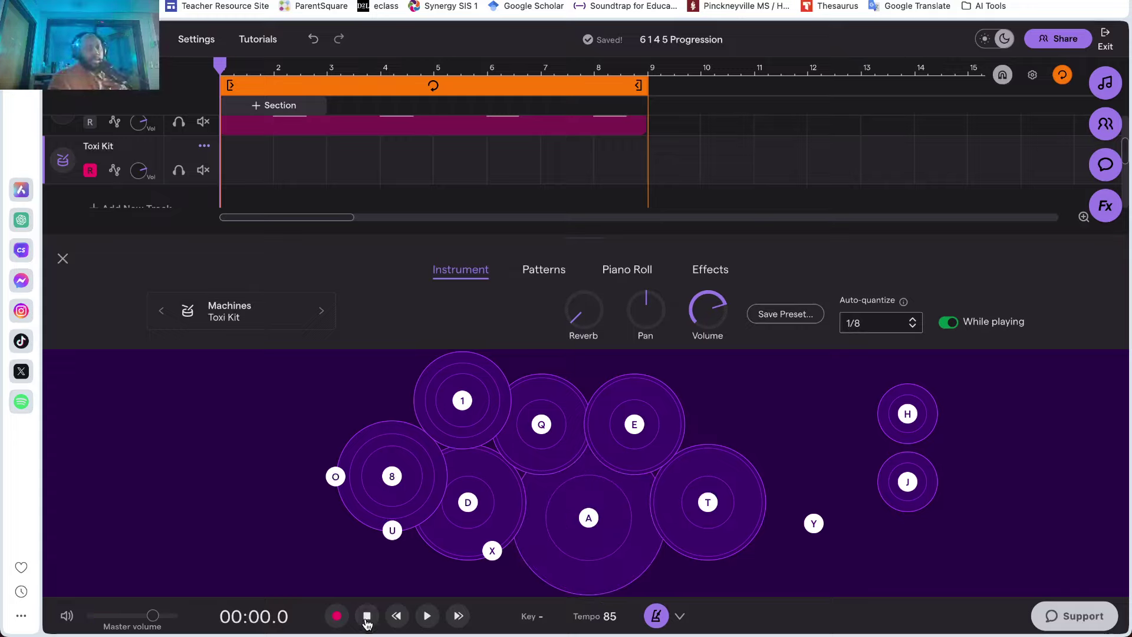
# Record a repeating kick pattern with pad A on the Toxi Kit track across bars 1 to 8
pyautogui.click(338, 616)
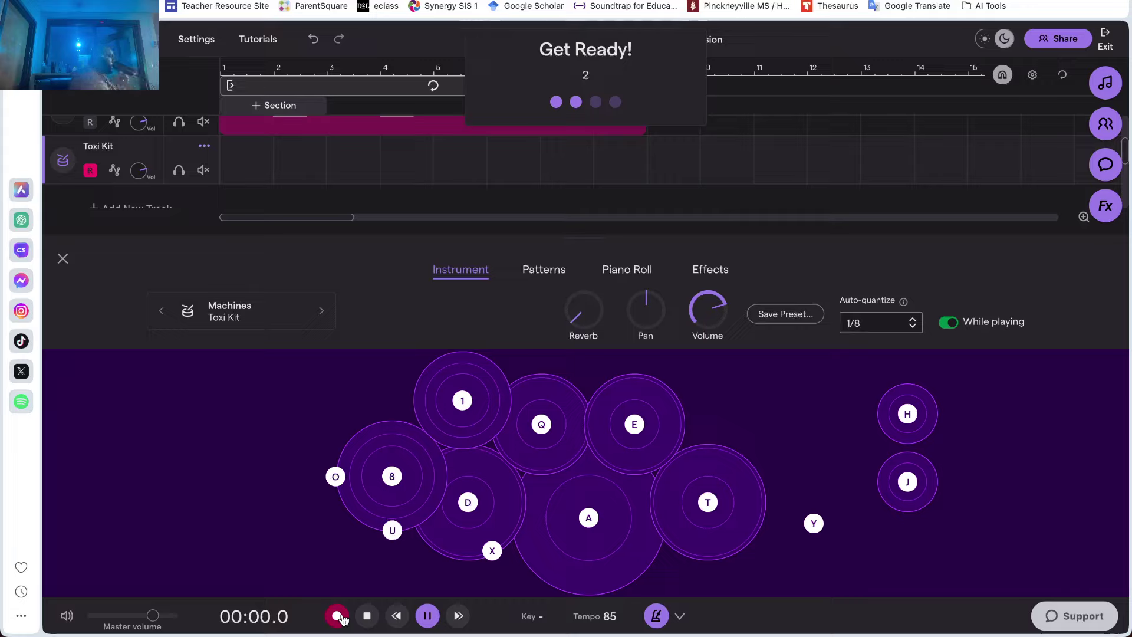
pyautogui.press('a')
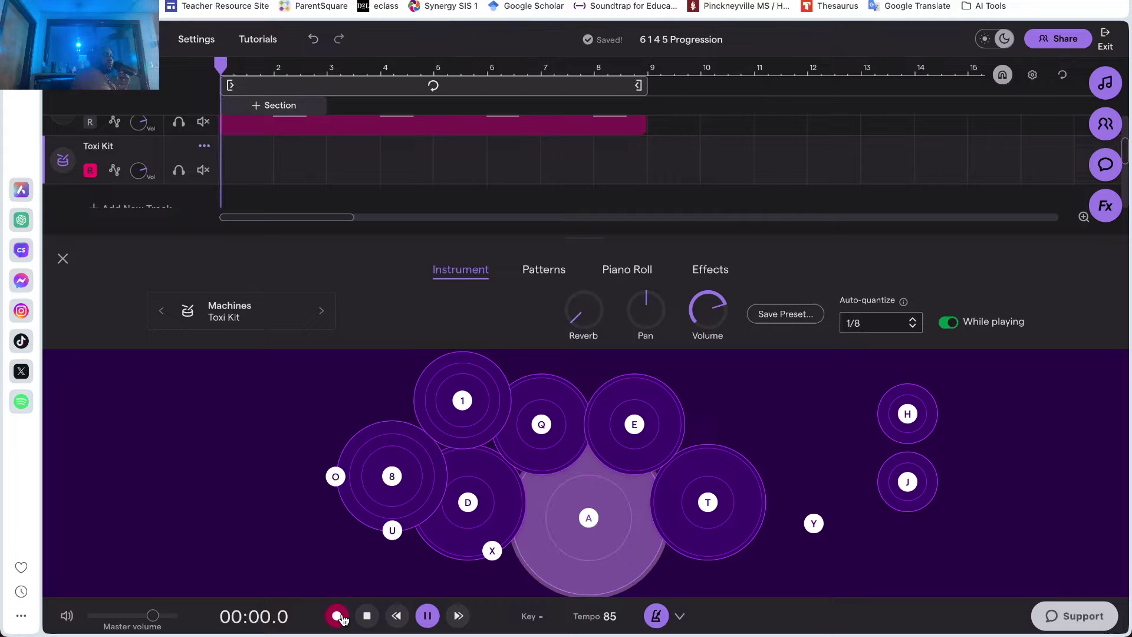
pyautogui.press('a')
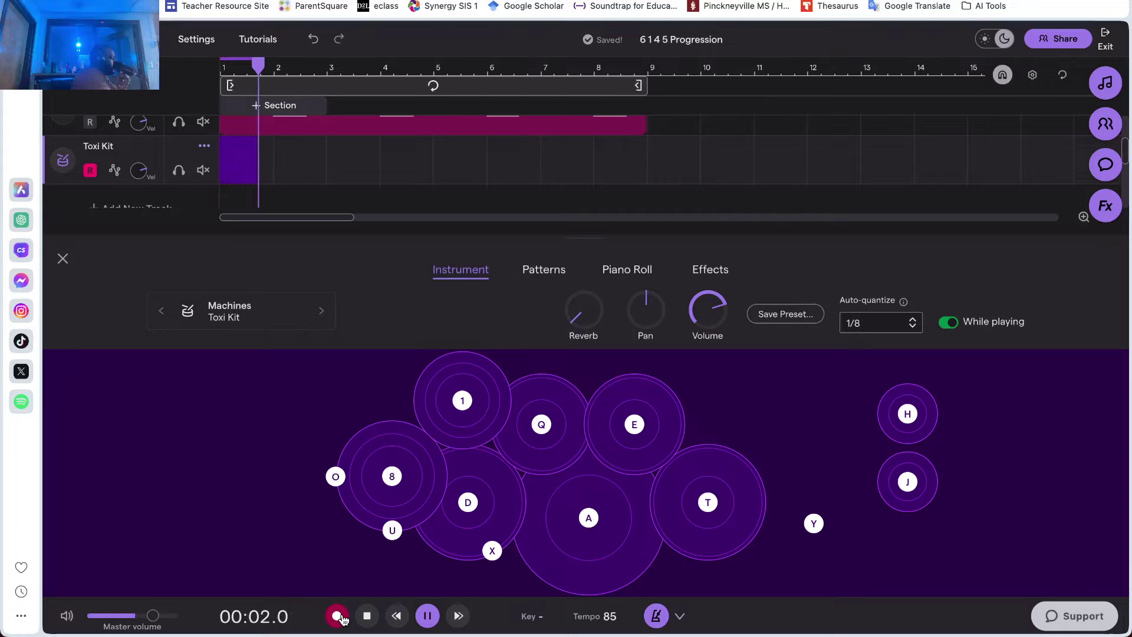
pyautogui.press('a')
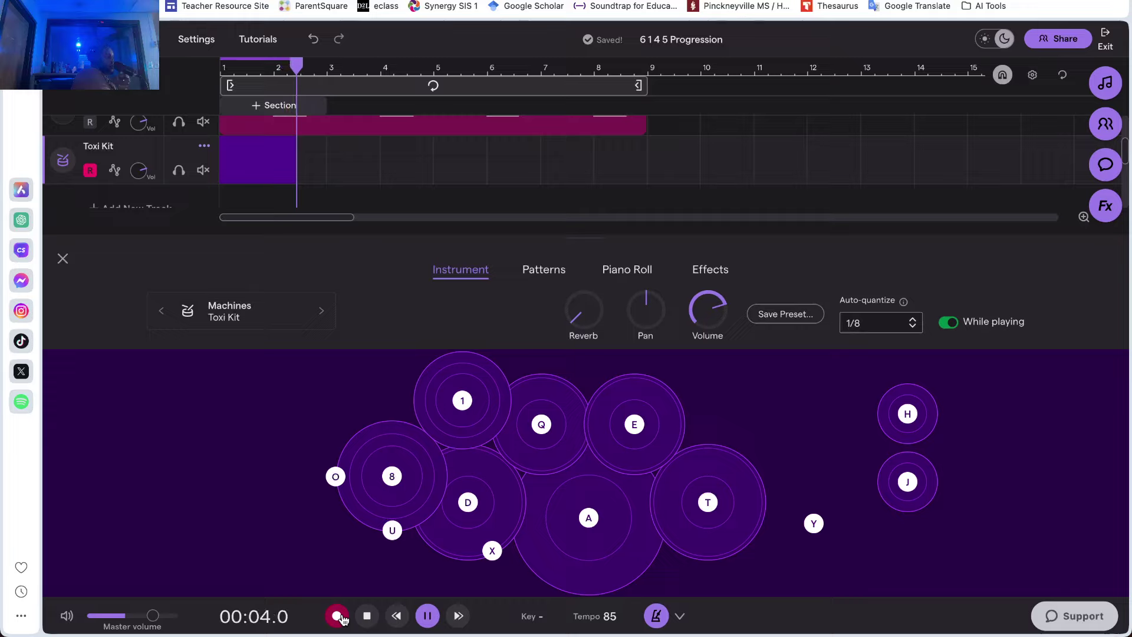
pyautogui.press('a')
pyautogui.press('a')
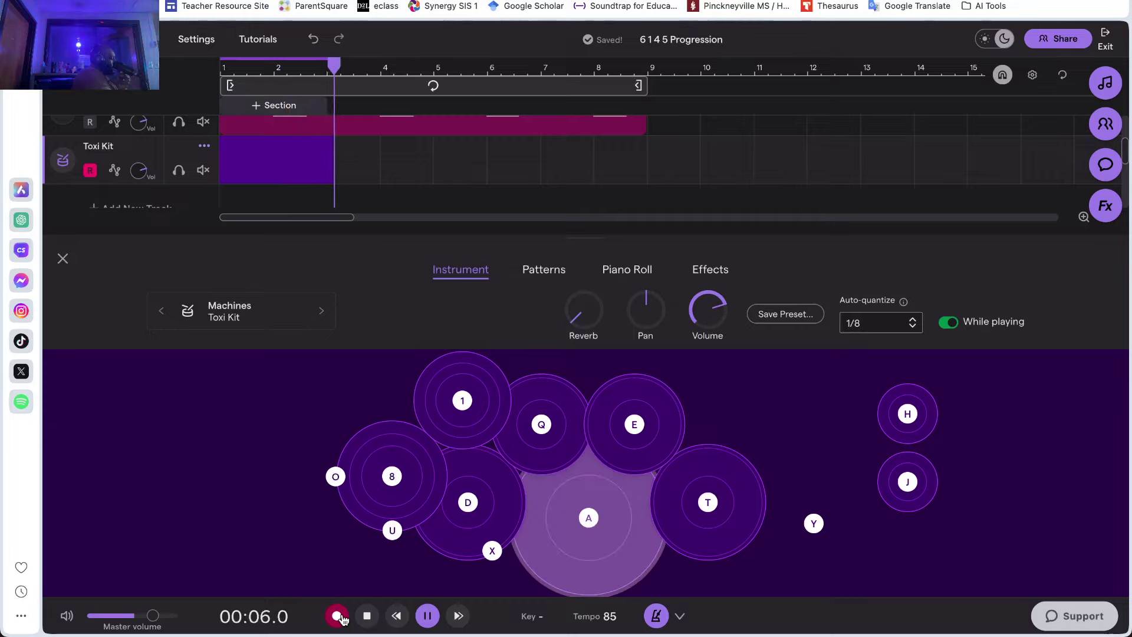
pyautogui.press('a')
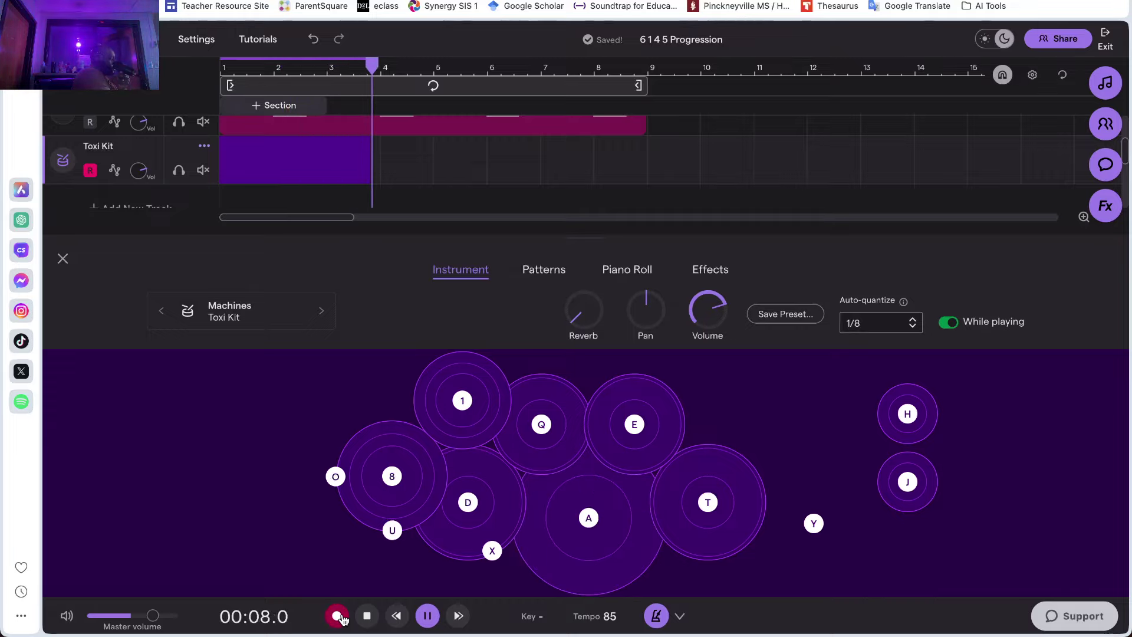
pyautogui.press('a')
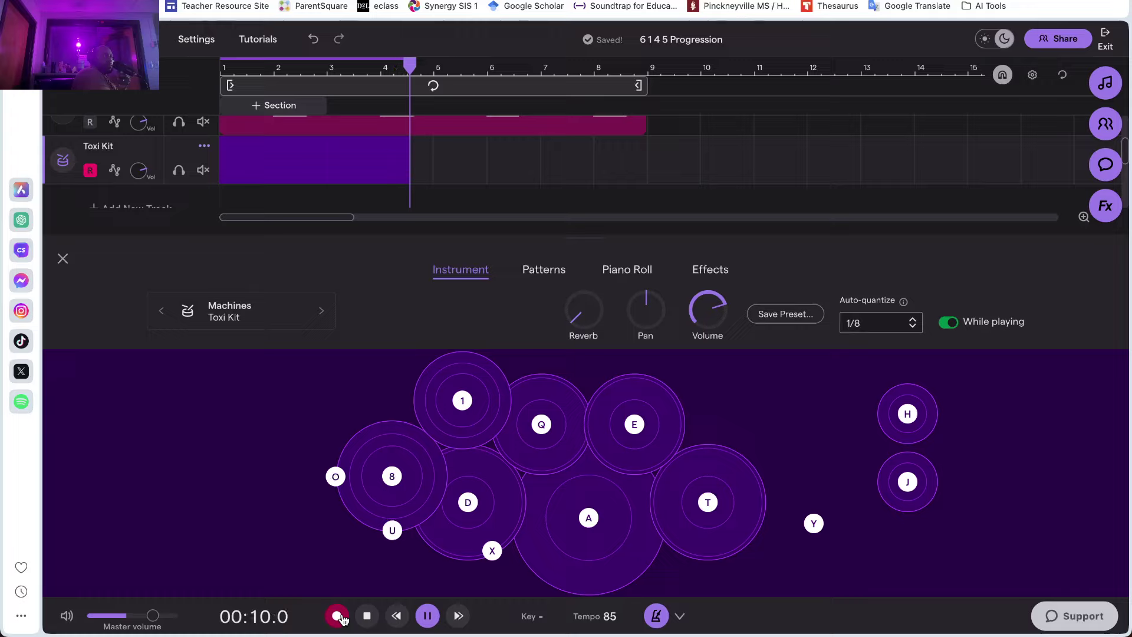
pyautogui.press('a')
pyautogui.press('a')
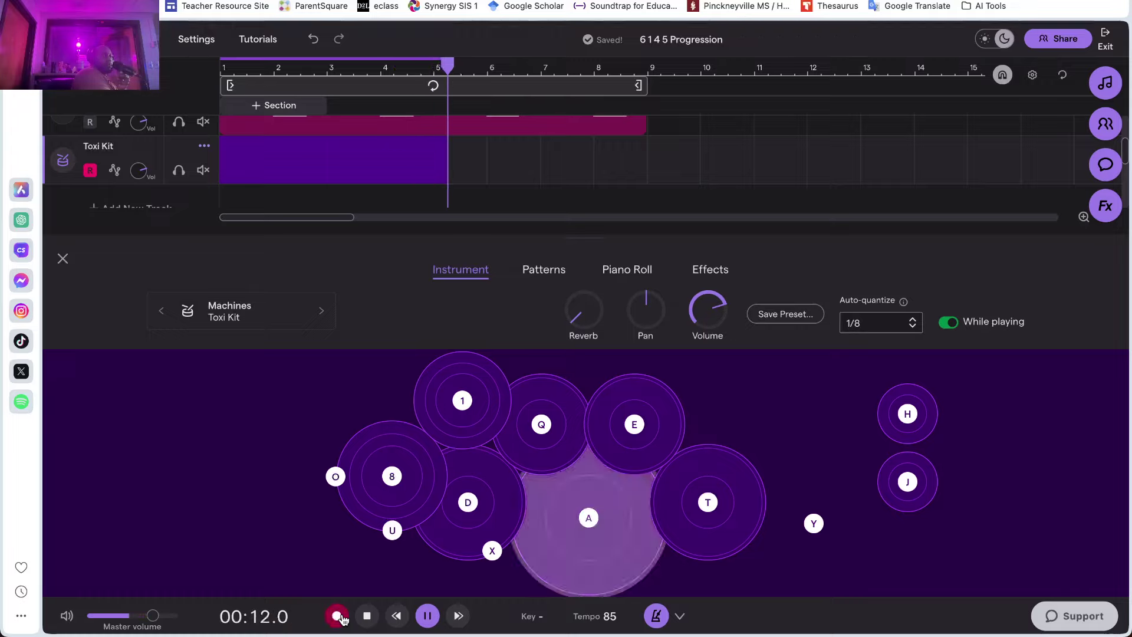
pyautogui.press('a')
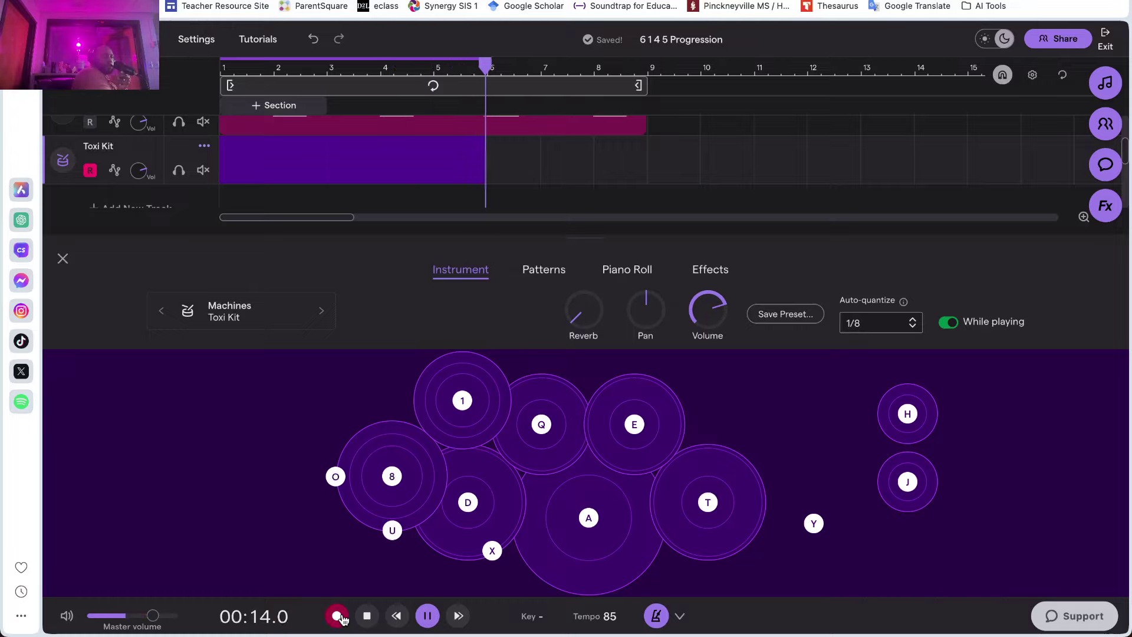
pyautogui.press('a')
pyautogui.press('a')
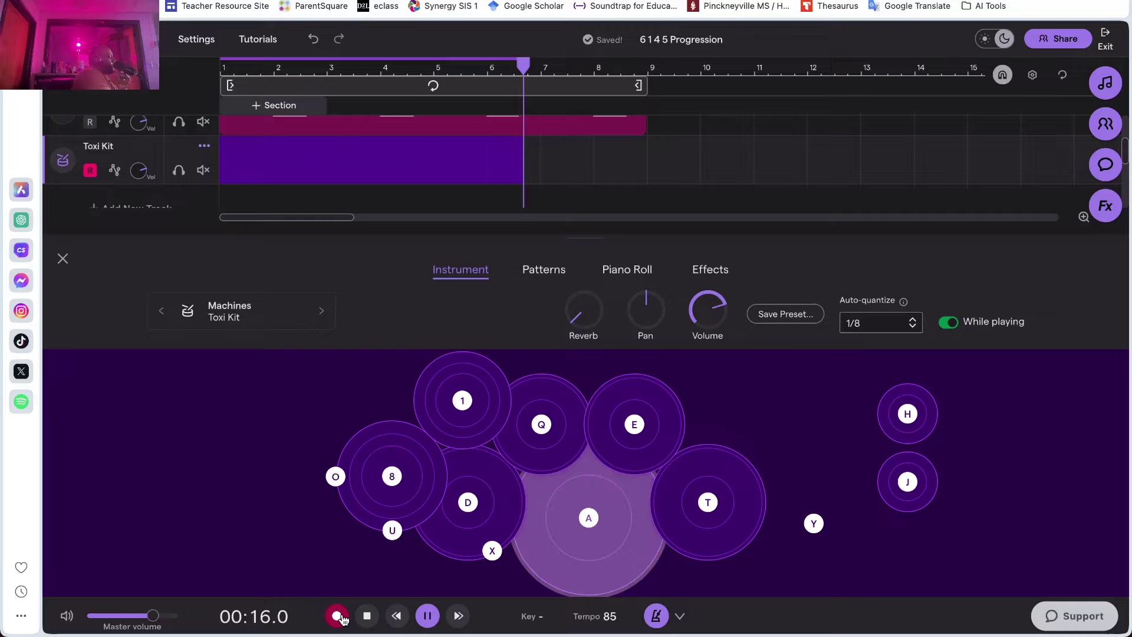
pyautogui.press('a')
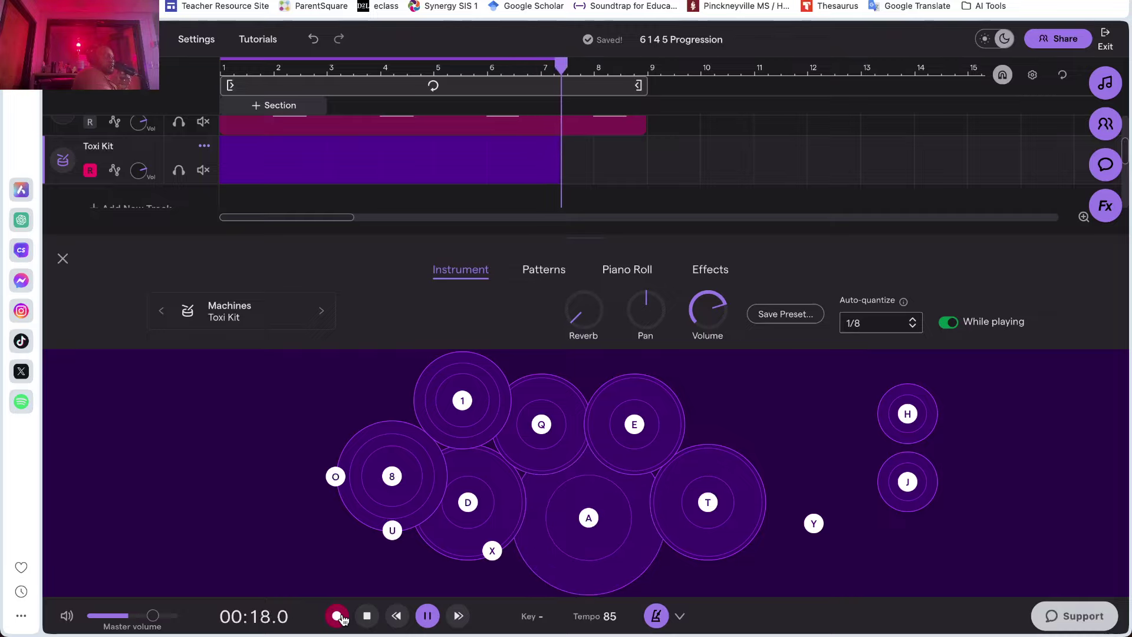
pyautogui.press('a')
pyautogui.press('a')
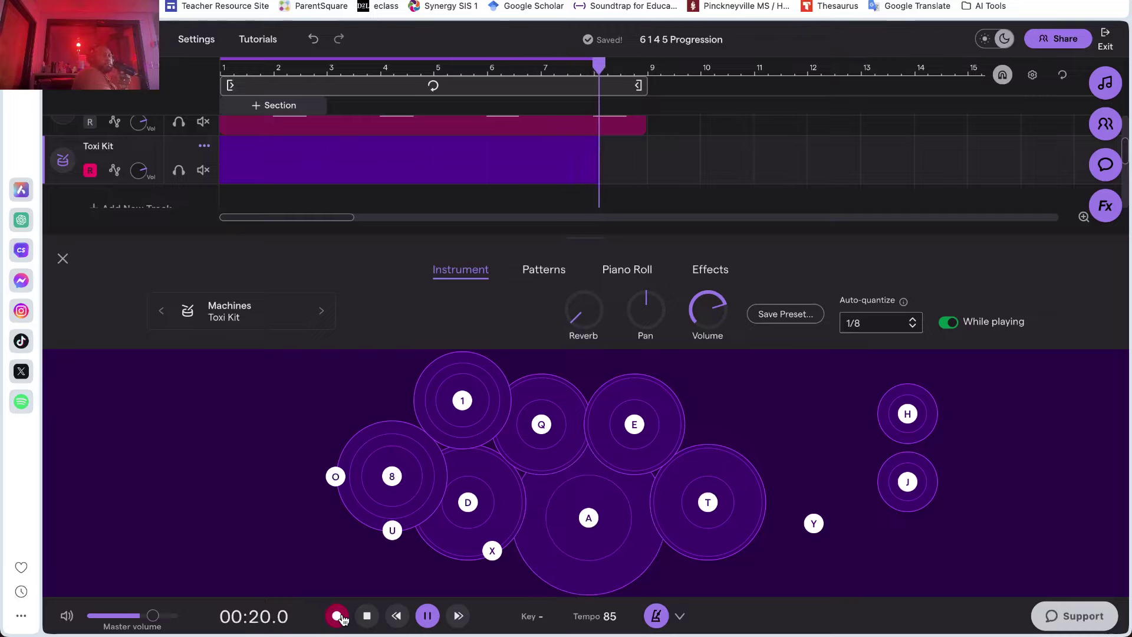
pyautogui.press('a')
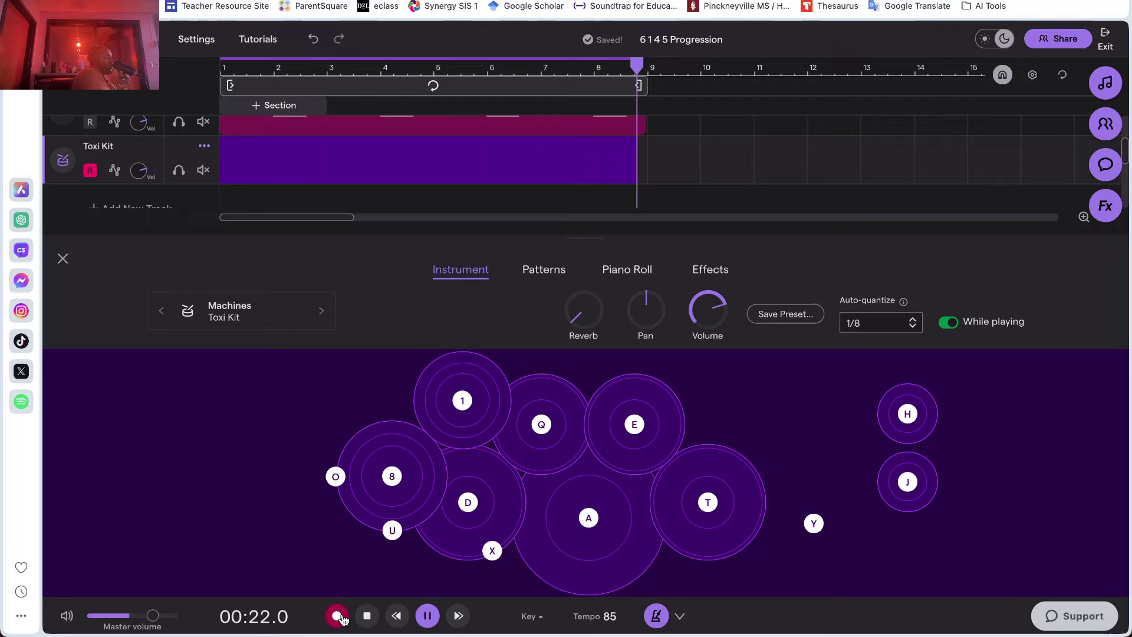
pyautogui.click(337, 616)
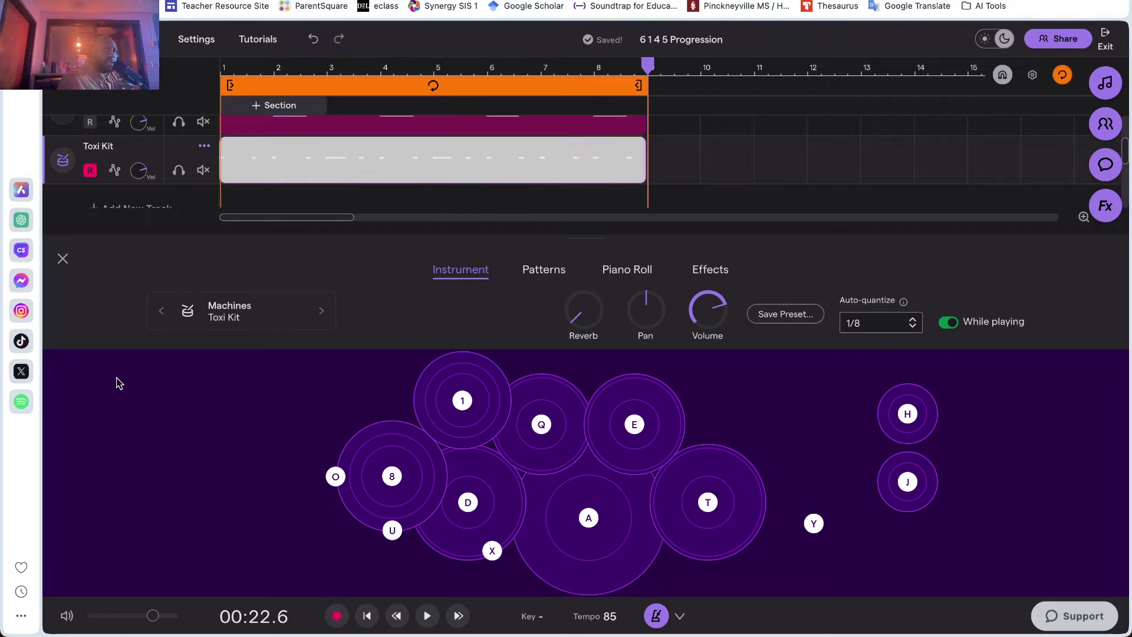
# Audition the Toxi Kit pads J, D, T, U, 8 and X to choose a sound for the second drum layer
pyautogui.moveTo(289, 168)
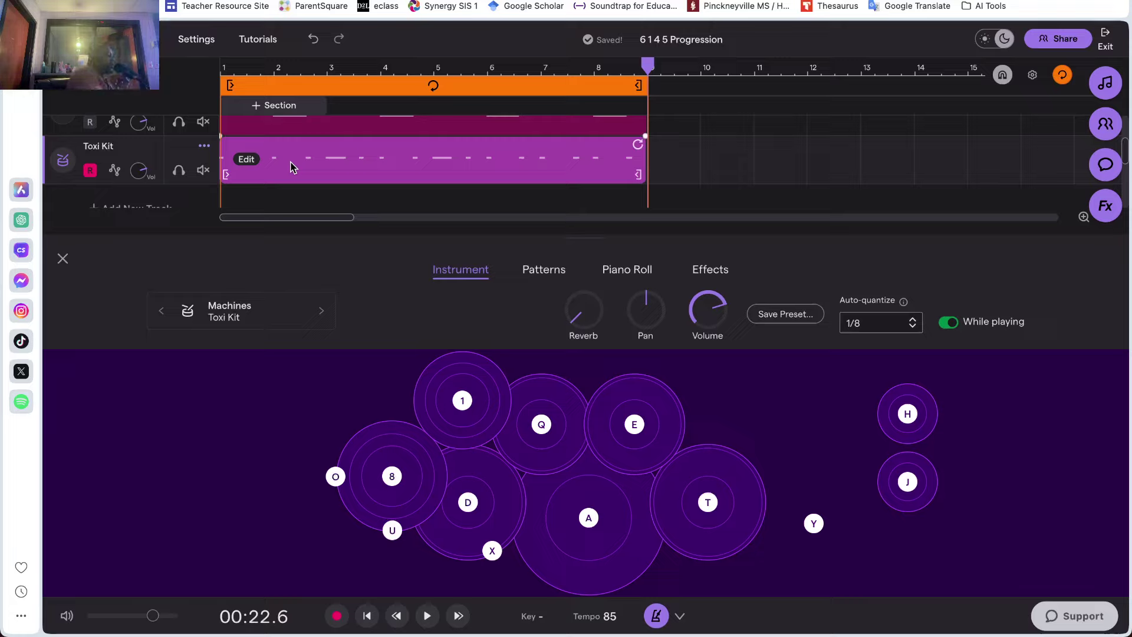
pyautogui.press('j')
pyautogui.press('d')
pyautogui.press('j')
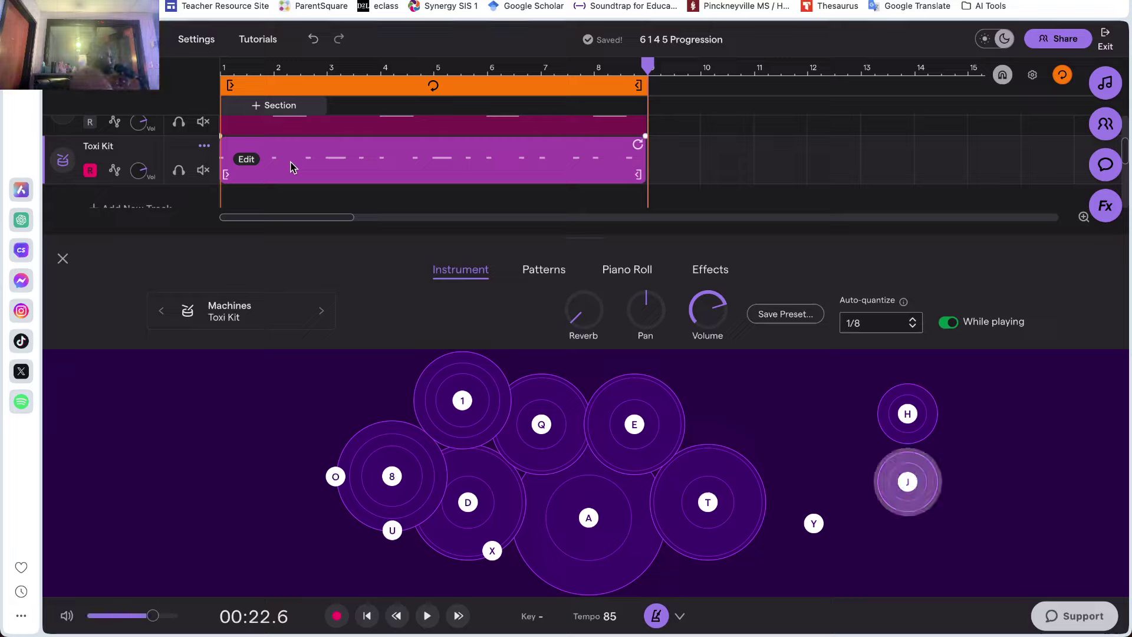
pyautogui.press('d')
pyautogui.press('t')
pyautogui.press('u')
pyautogui.press('t')
pyautogui.press('8')
pyautogui.press('8')
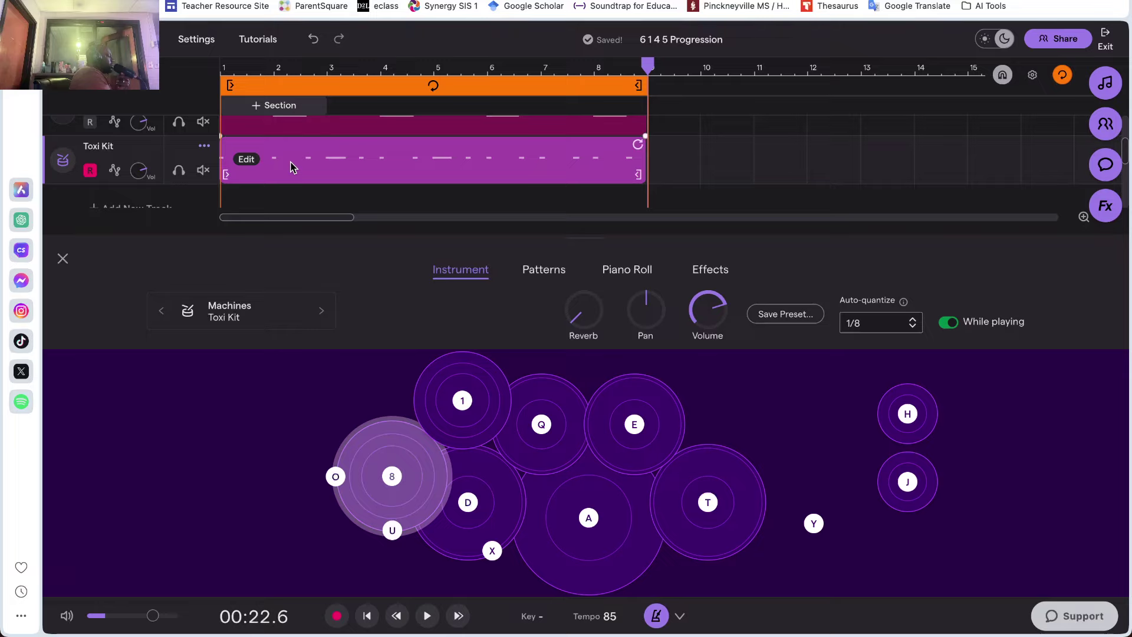
pyautogui.press('x')
pyautogui.press('j')
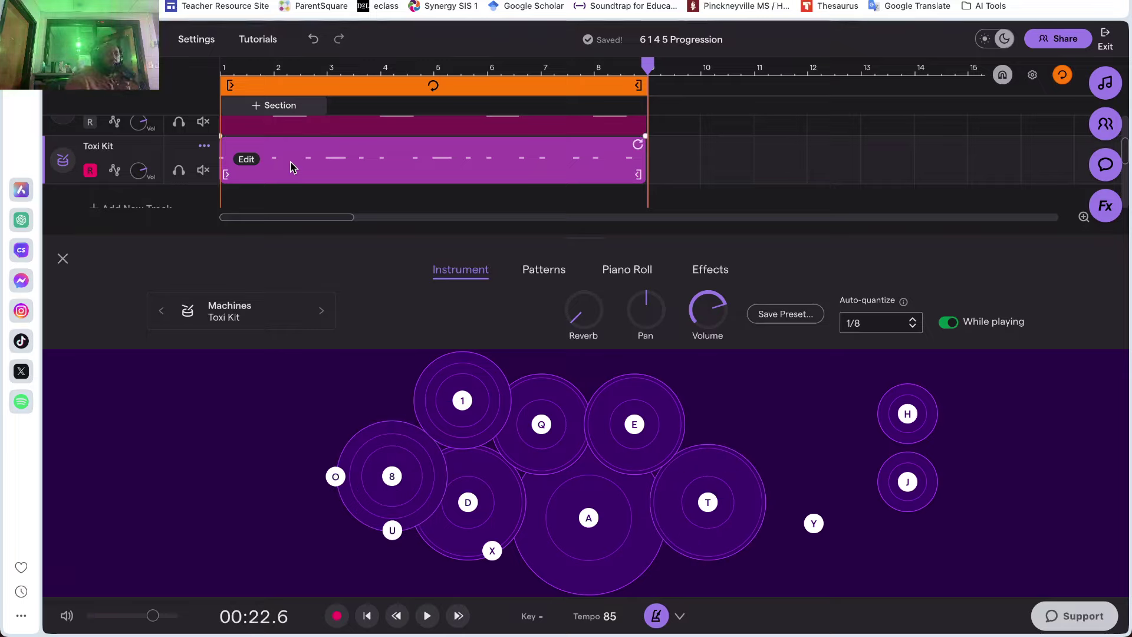
# Overdub a repeating pad J hit onto the Toxi Kit clip from bar 1 through bar 8
pyautogui.click(367, 617)
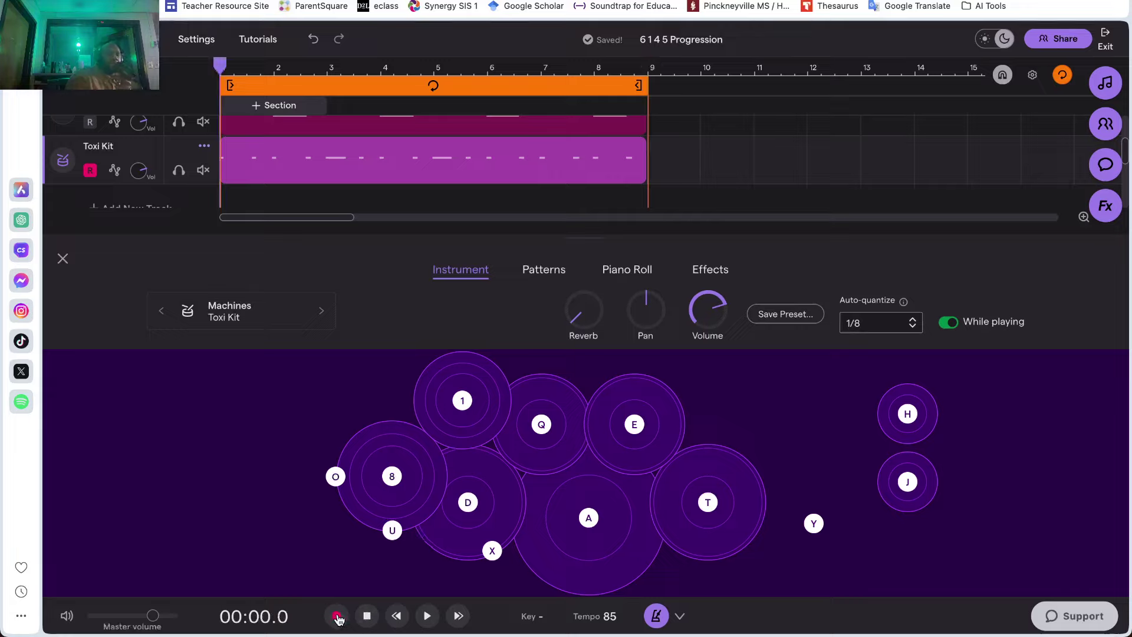
pyautogui.click(337, 616)
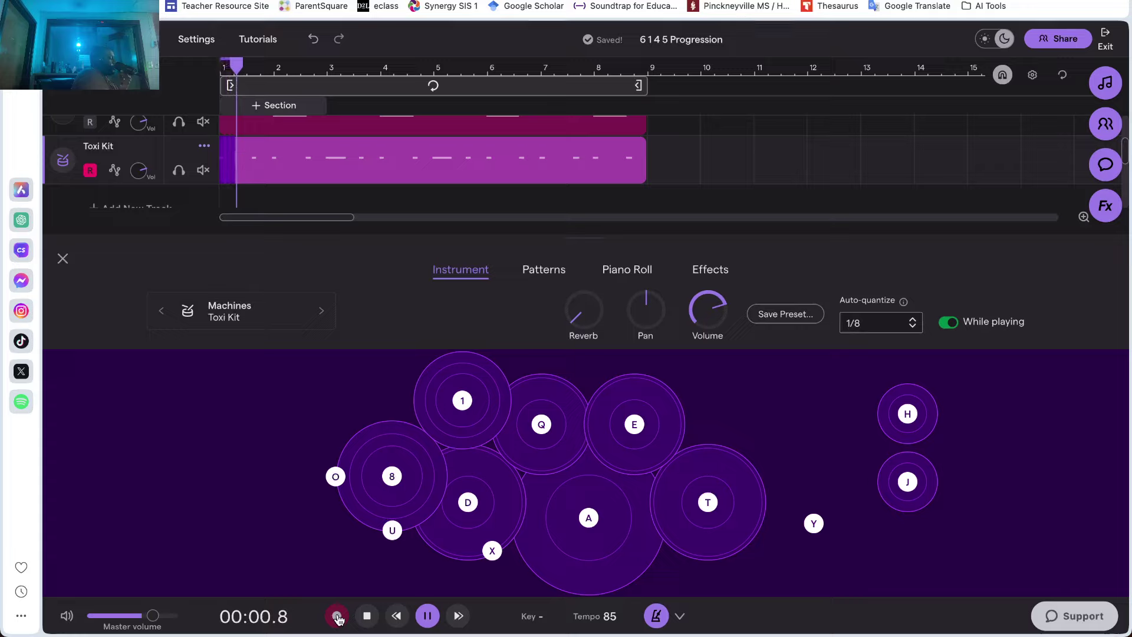
pyautogui.press('j')
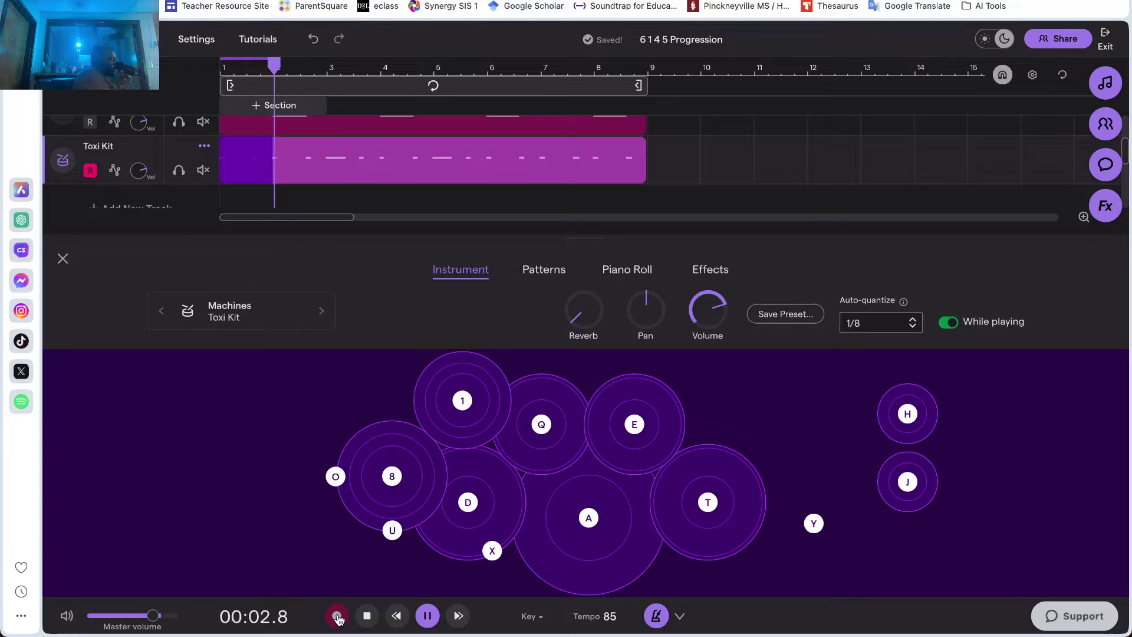
pyautogui.press('j')
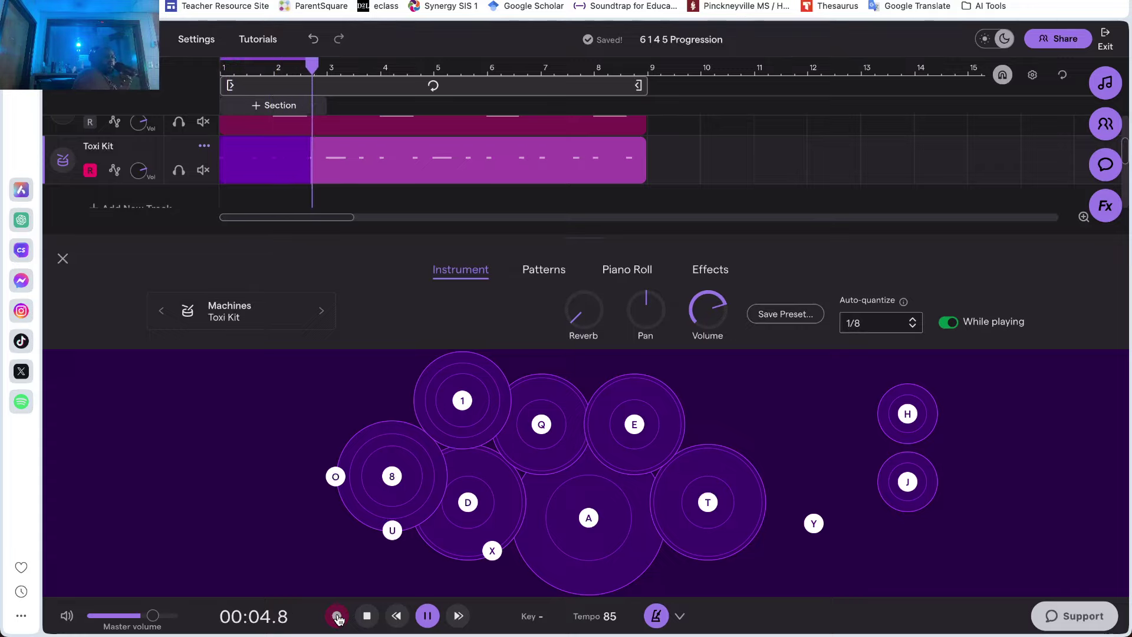
pyautogui.press('j')
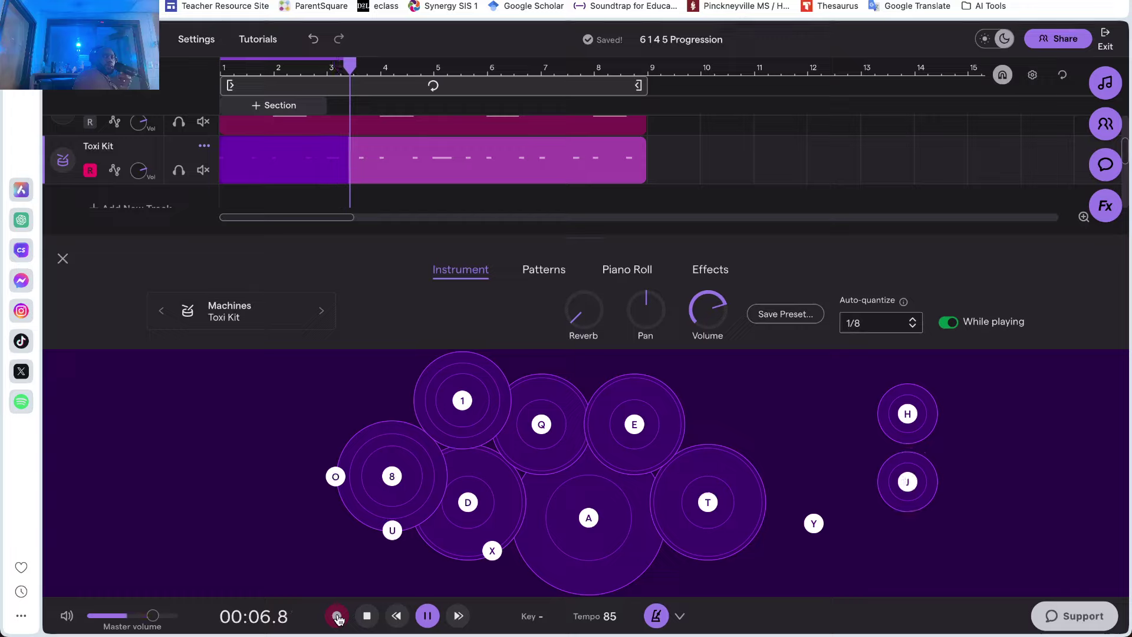
pyautogui.press('j')
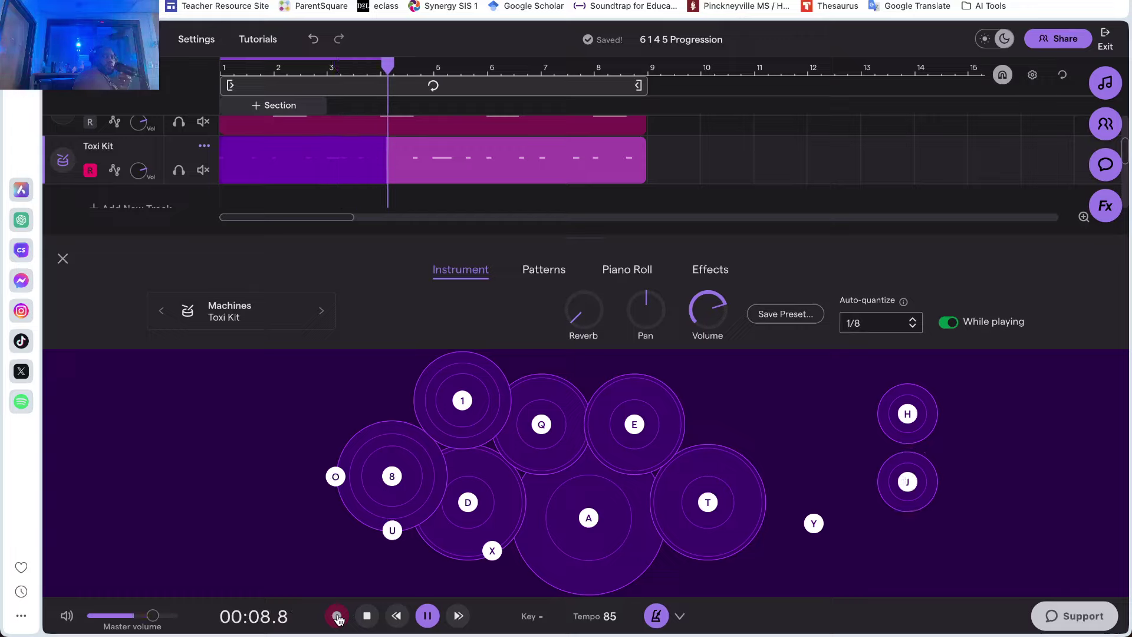
pyautogui.press('j')
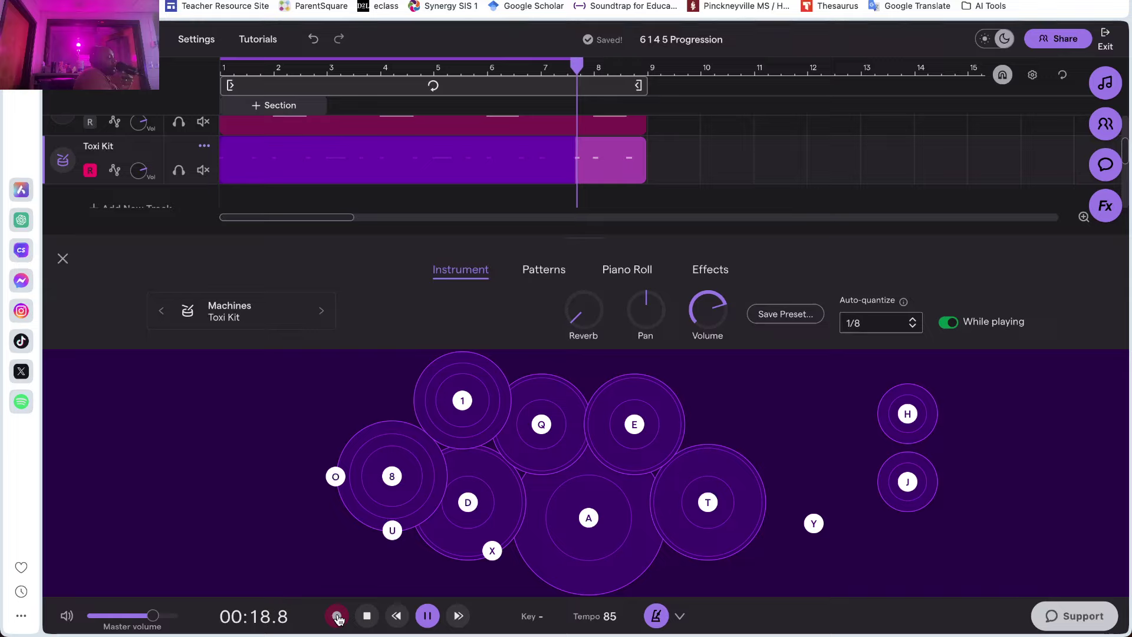
pyautogui.press('j')
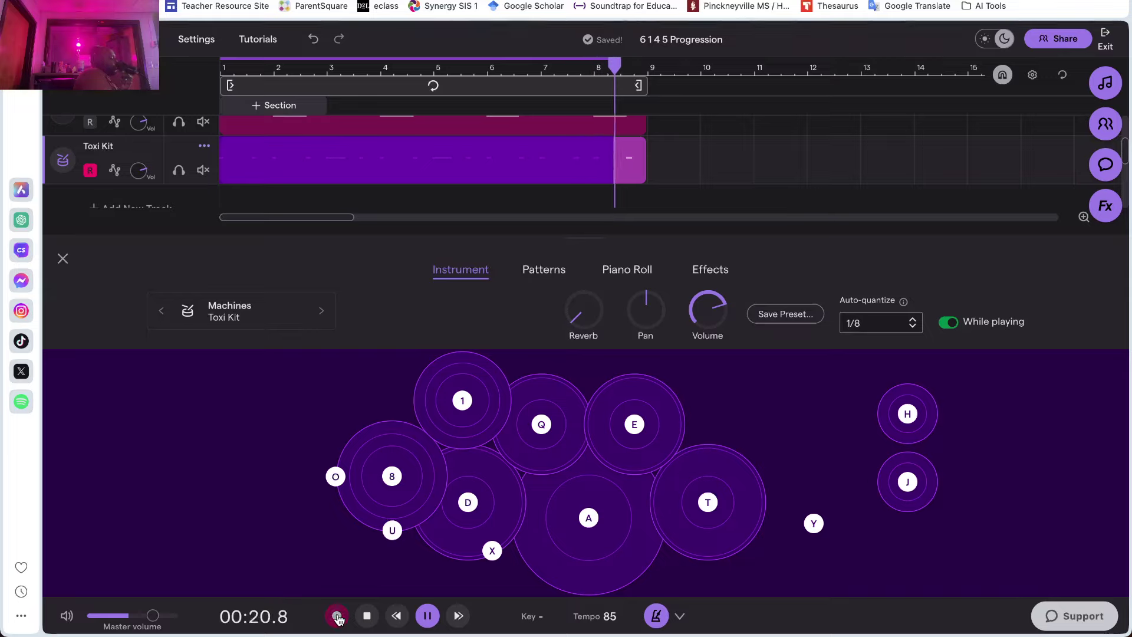
pyautogui.press('j')
pyautogui.click(338, 617)
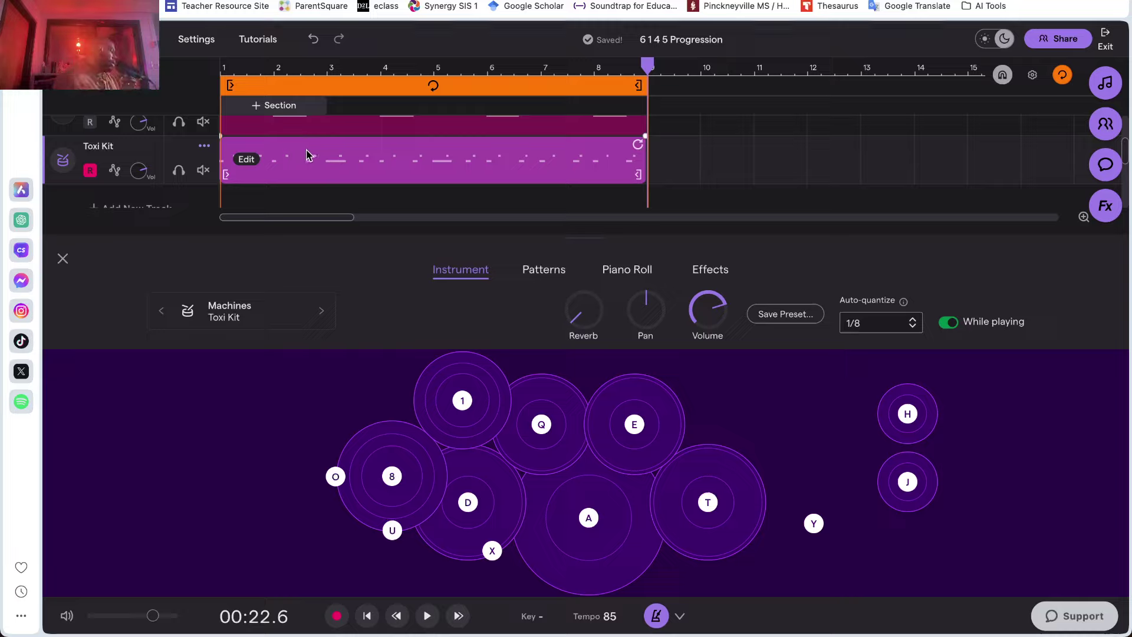
# Rehearse a steady rhythm on the Toxi Kit with pads U and T for the third drum layer
pyautogui.press('u')
pyautogui.press('t')
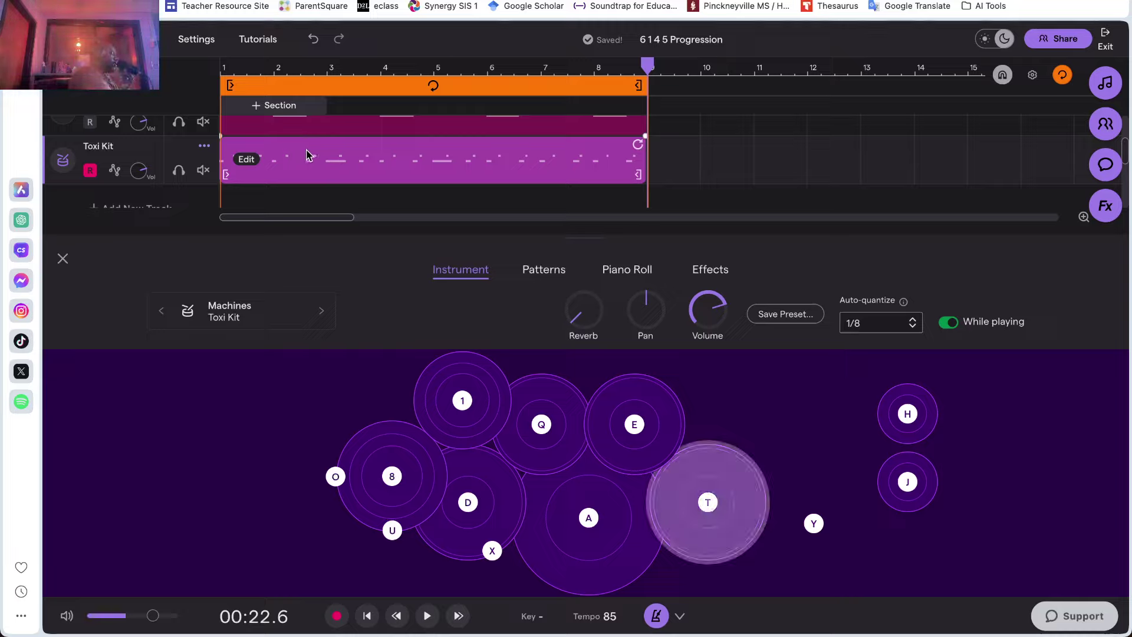
pyautogui.press('o')
pyautogui.press('t')
pyautogui.press('u')
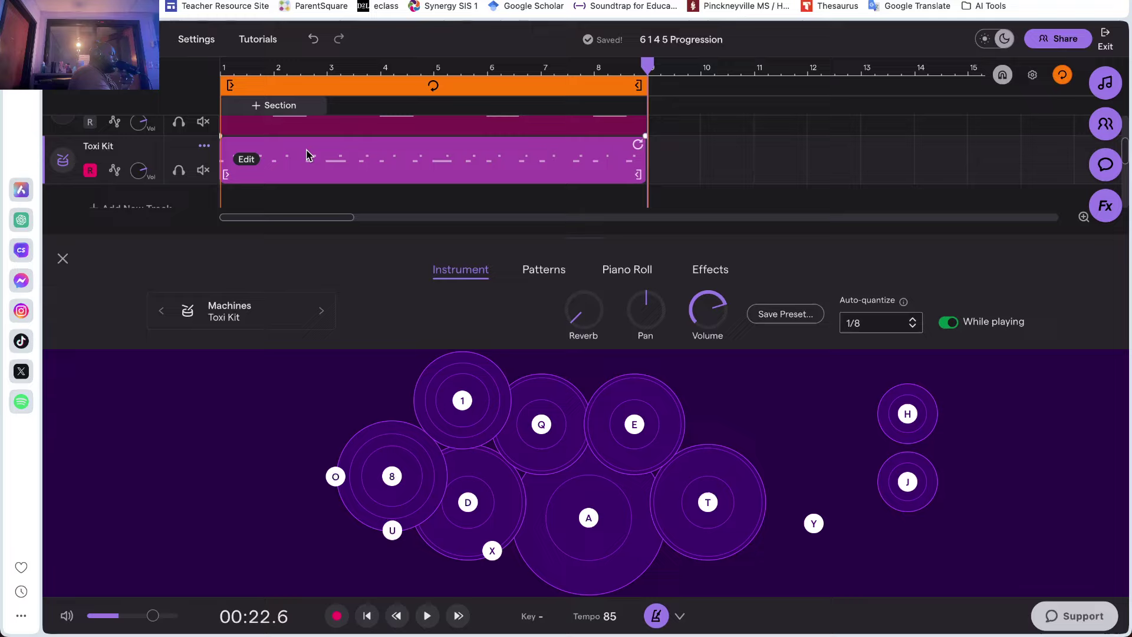
pyautogui.press('t')
pyautogui.press('u')
pyautogui.press('u')
pyautogui.press('t')
pyautogui.press('u')
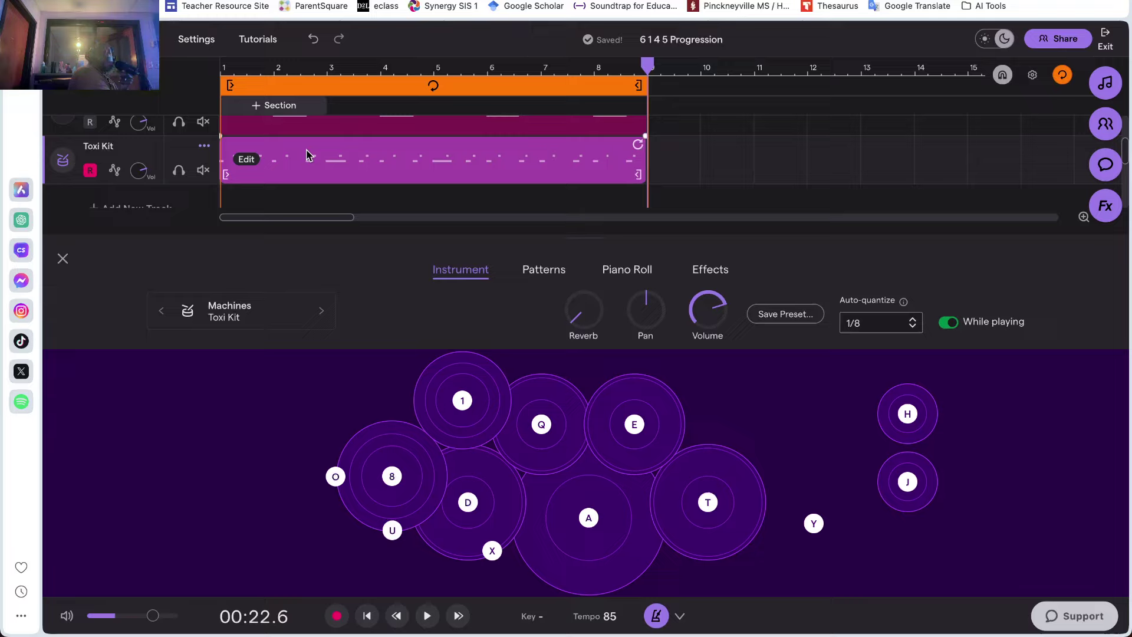
pyautogui.press('t')
pyautogui.press('u')
pyautogui.press('t')
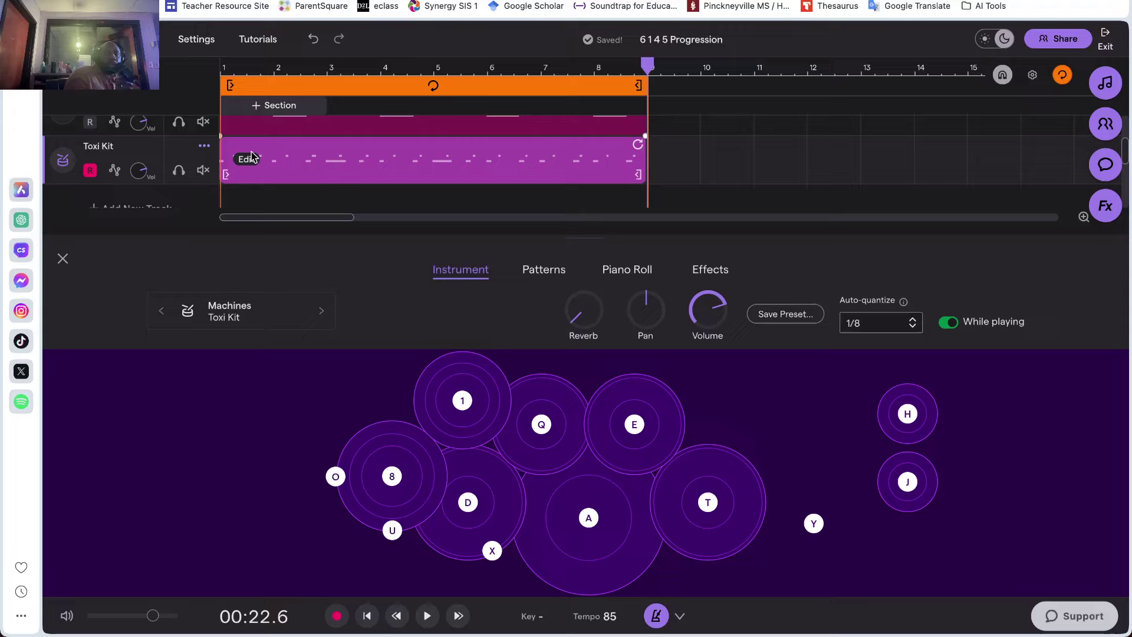
# Overdub a steady, rapid pad U pattern onto the Toxi Kit clip from bar 1 through bar 8
pyautogui.click(368, 619)
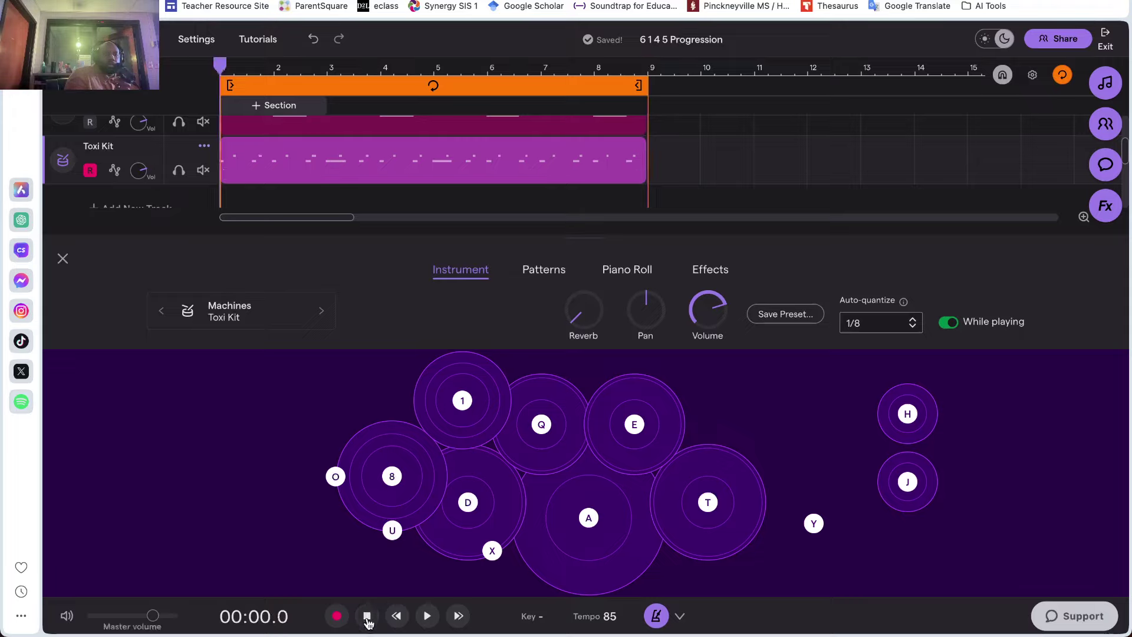
pyautogui.click(337, 616)
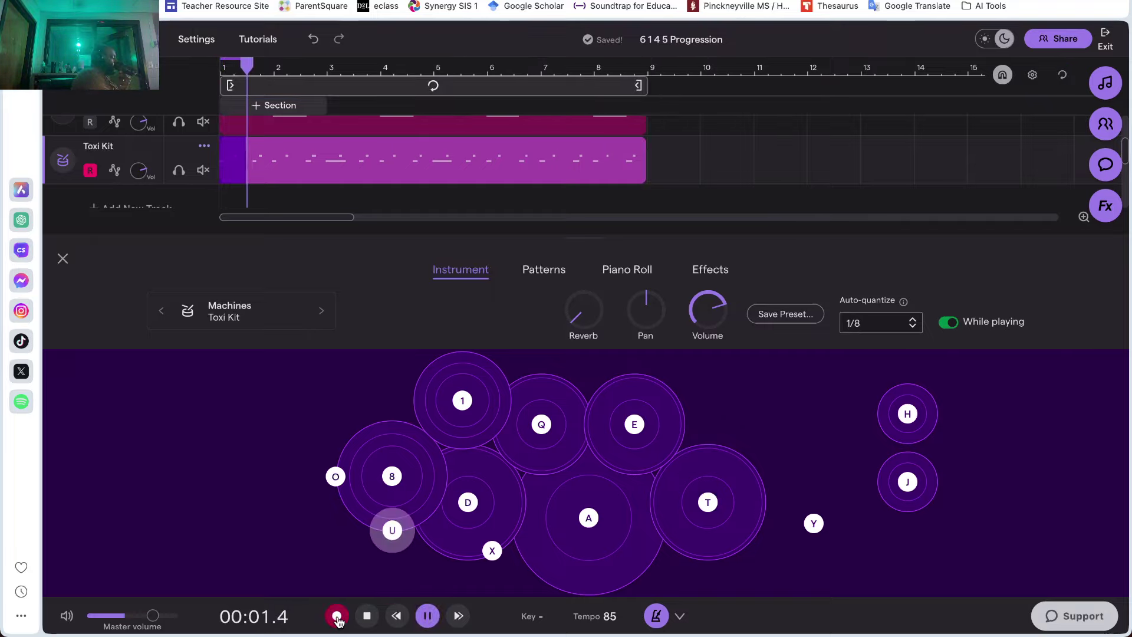
pyautogui.press('u')
pyautogui.press('t')
pyautogui.press('u')
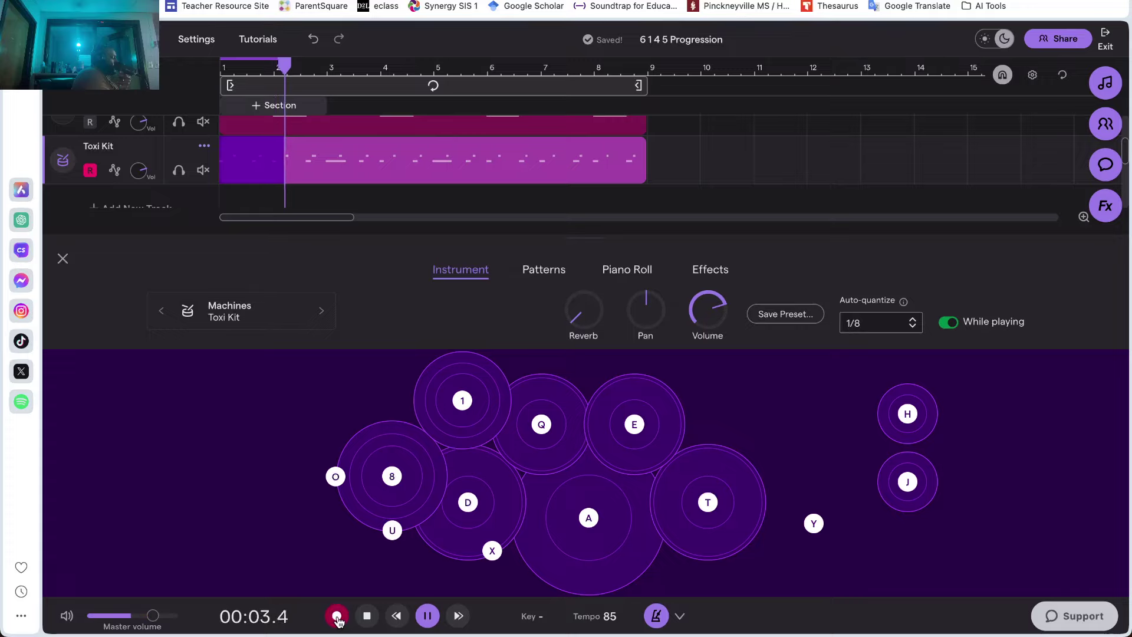
pyautogui.press('u')
pyautogui.press('t')
pyautogui.press('u')
pyautogui.press('t')
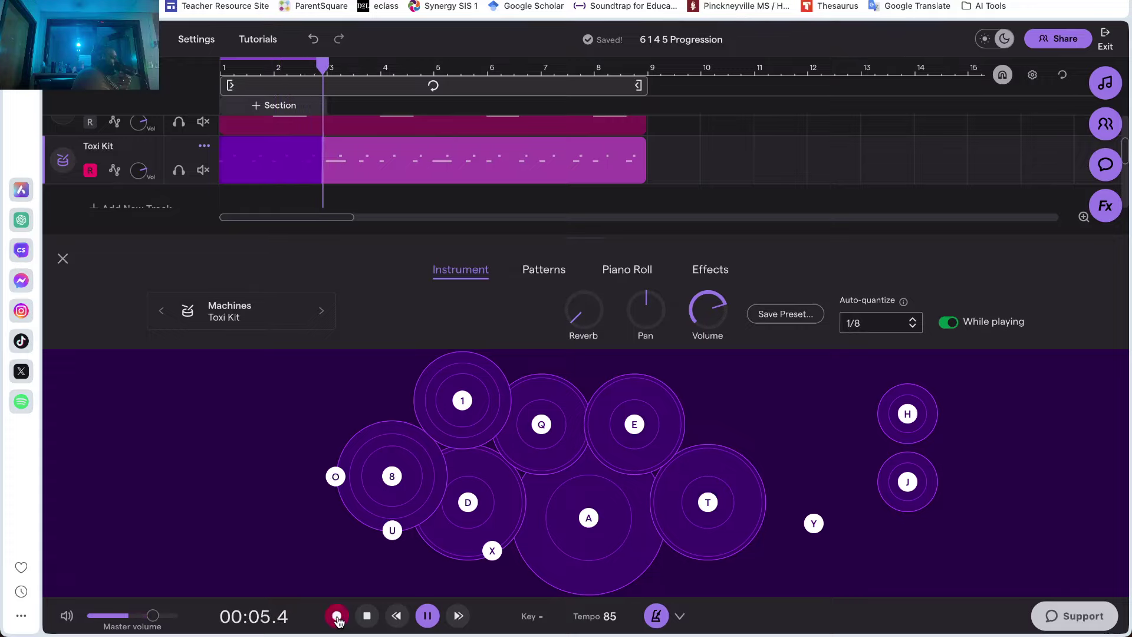
pyautogui.press('u')
pyautogui.press('u')
pyautogui.press('u')
pyautogui.press('u')
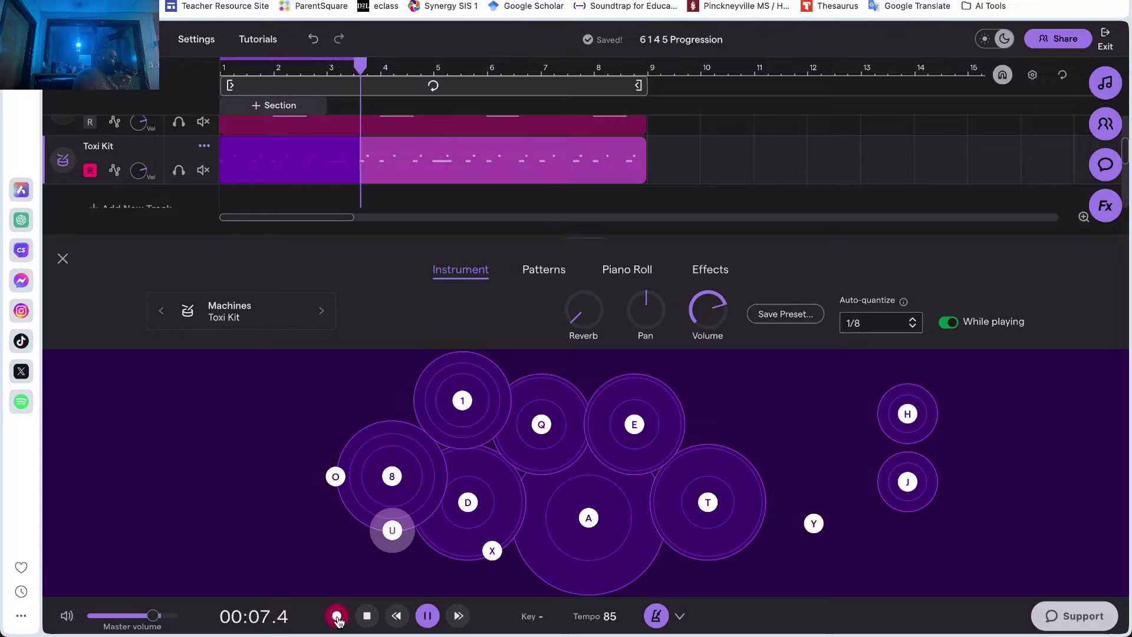
pyautogui.press('u')
pyautogui.press('t')
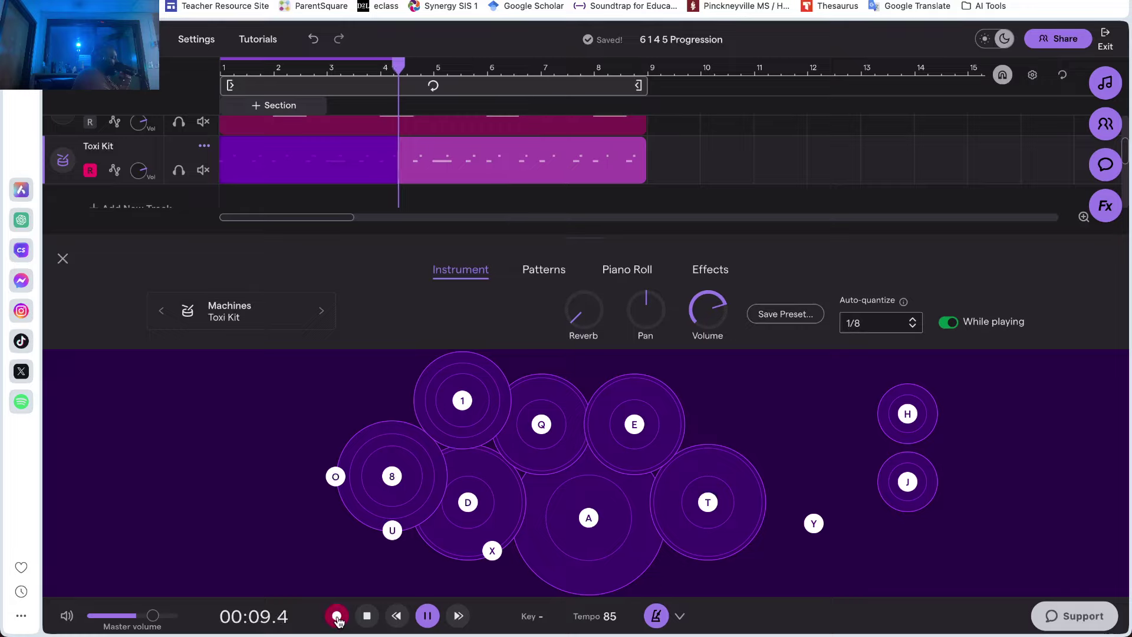
pyautogui.press('u')
pyautogui.press('t')
pyautogui.press('u')
pyautogui.press('u')
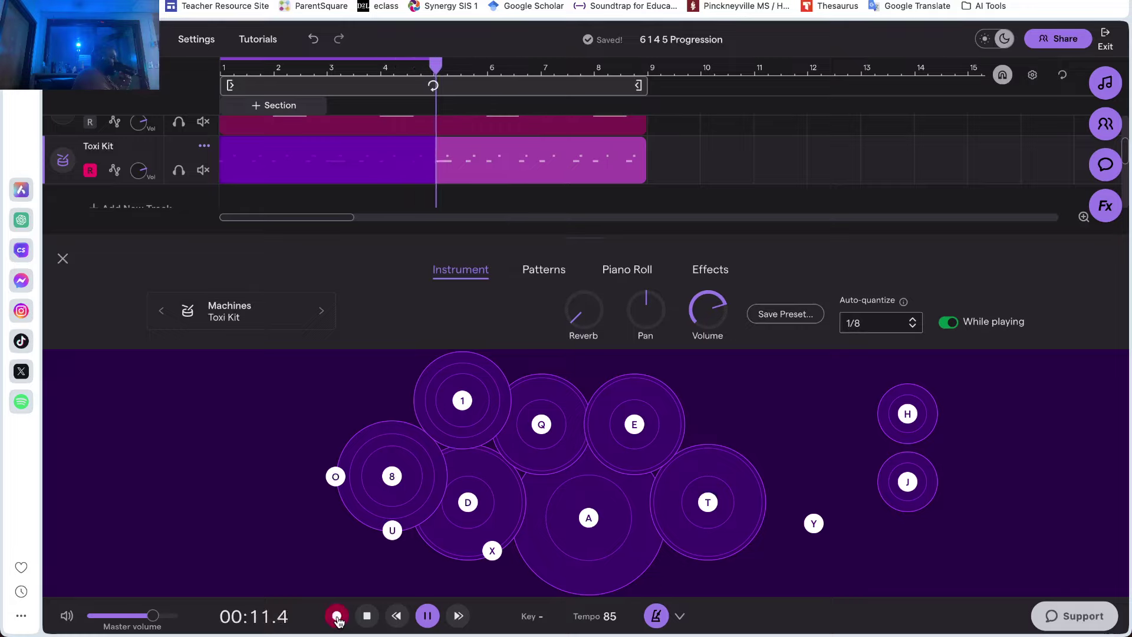
pyautogui.press('u')
pyautogui.press('u')
pyautogui.press('t')
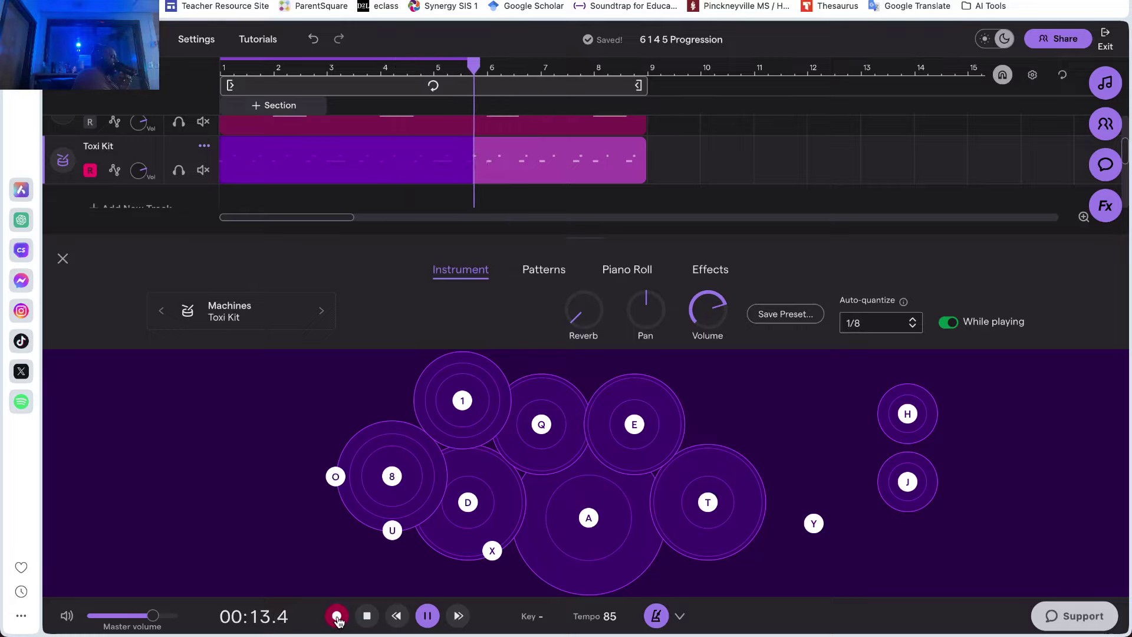
pyautogui.press('t')
pyautogui.press('u')
pyautogui.press('t')
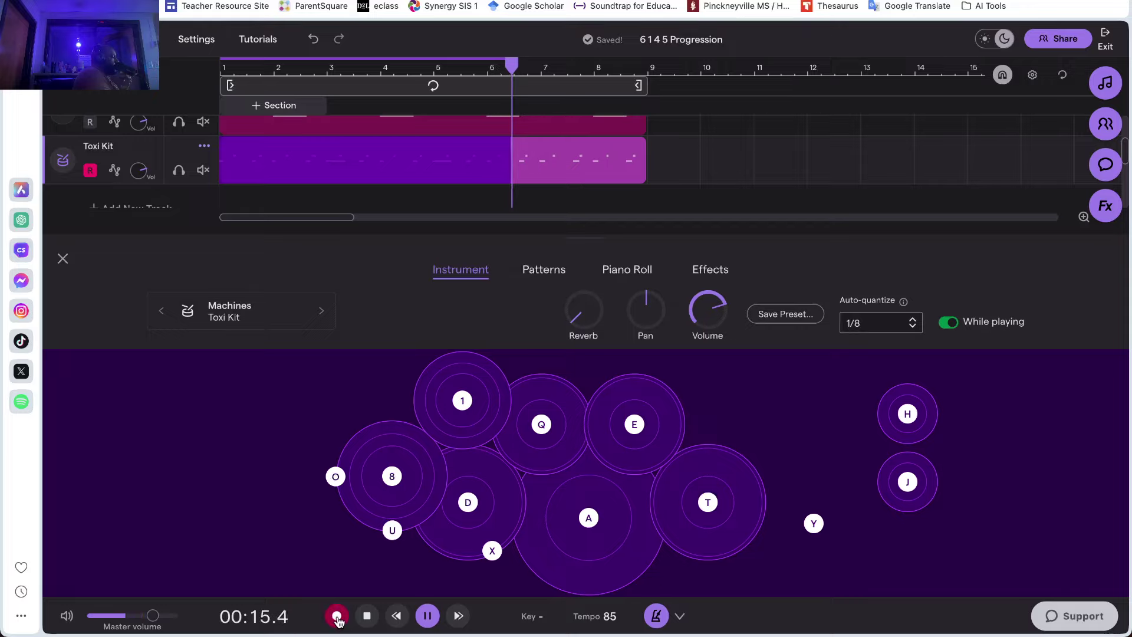
pyautogui.press('u')
pyautogui.press('u')
pyautogui.press('u')
pyautogui.press('u')
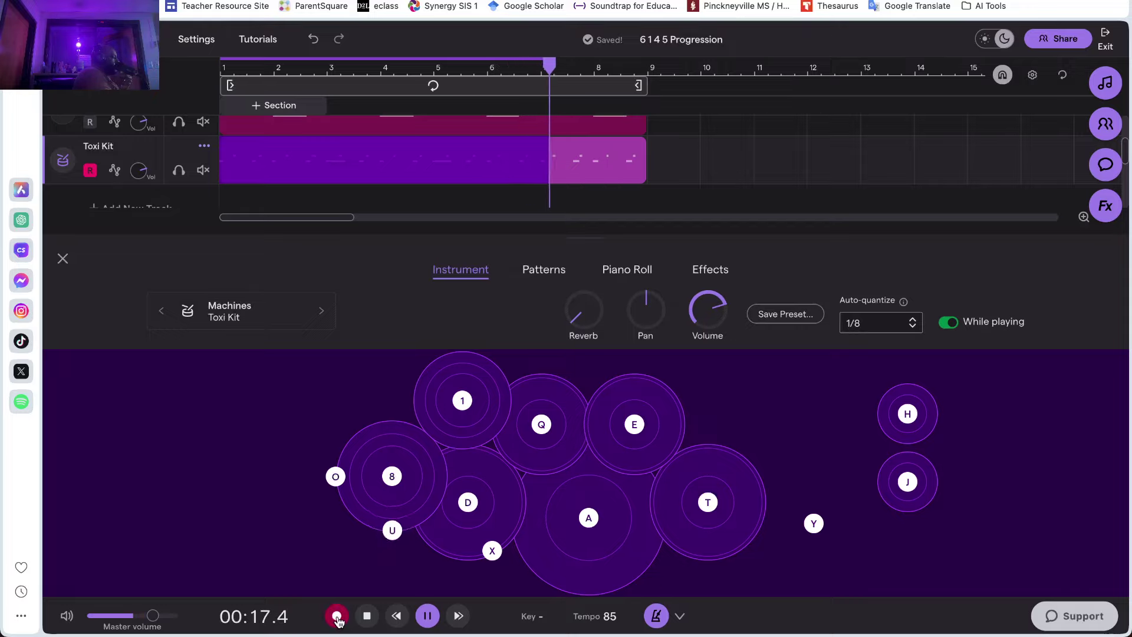
pyautogui.press('u')
pyautogui.press('u')
pyautogui.press('t')
pyautogui.press('u')
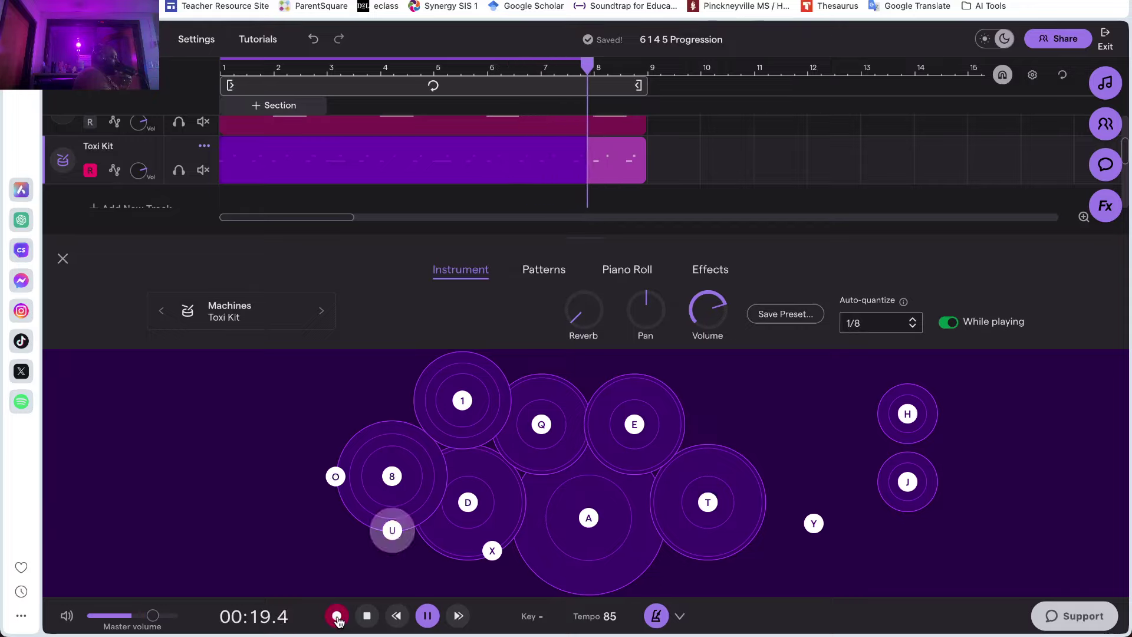
pyautogui.press('u')
pyautogui.press('t')
pyautogui.press('u')
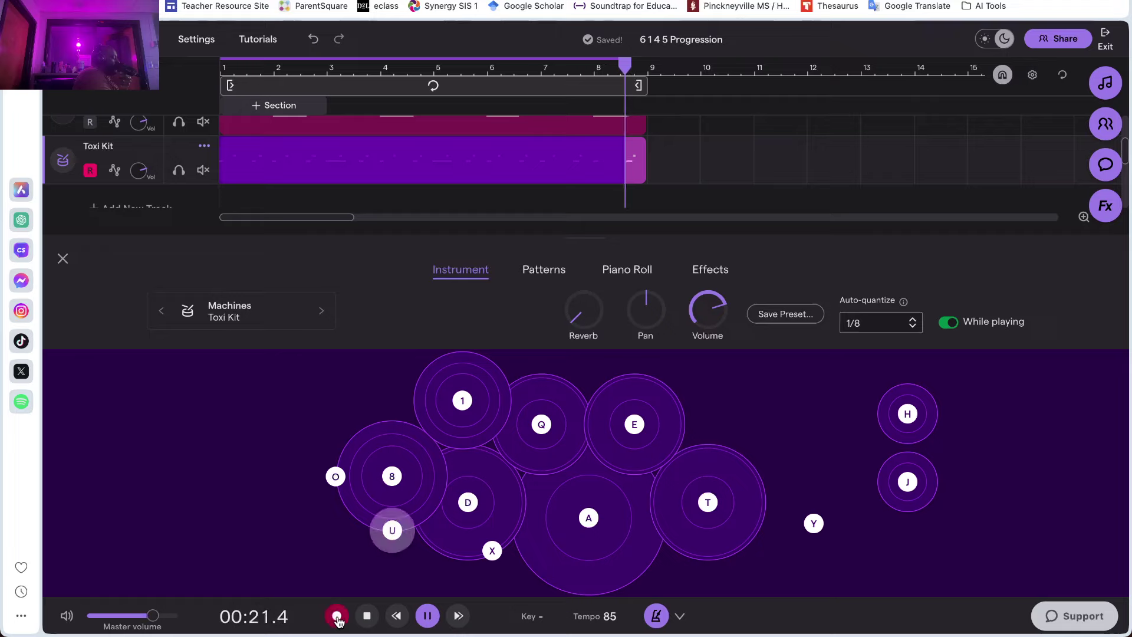
pyautogui.press('t')
pyautogui.press('u')
pyautogui.click(337, 617)
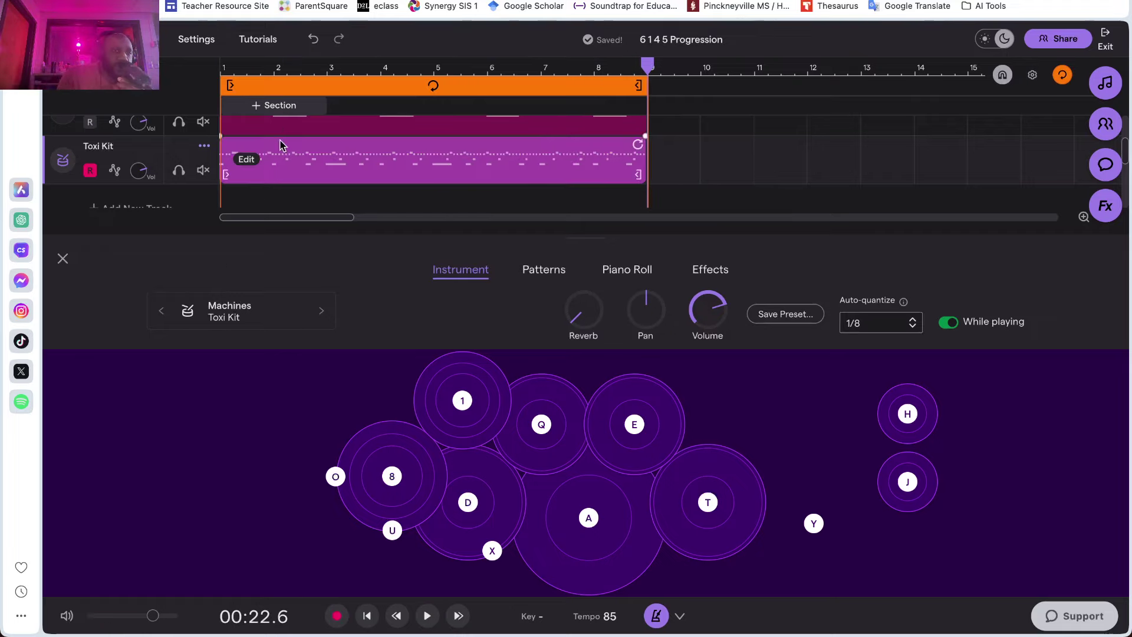
# Quantize the Toxi Kit clip to 1/16
pyautogui.rightClick(249, 165)
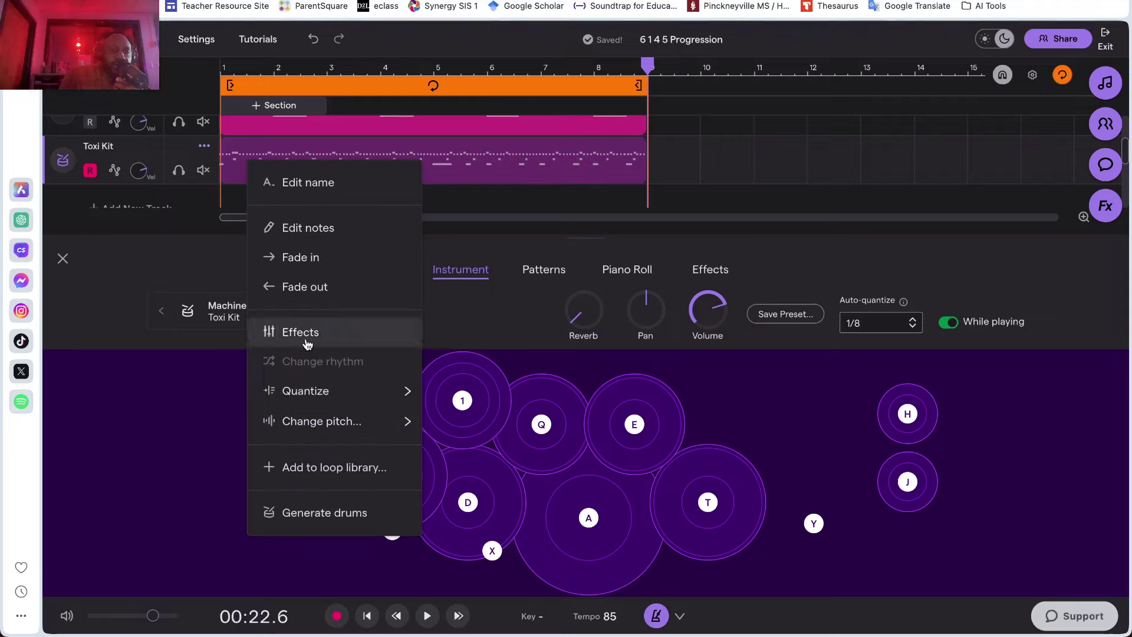
pyautogui.moveTo(316, 390)
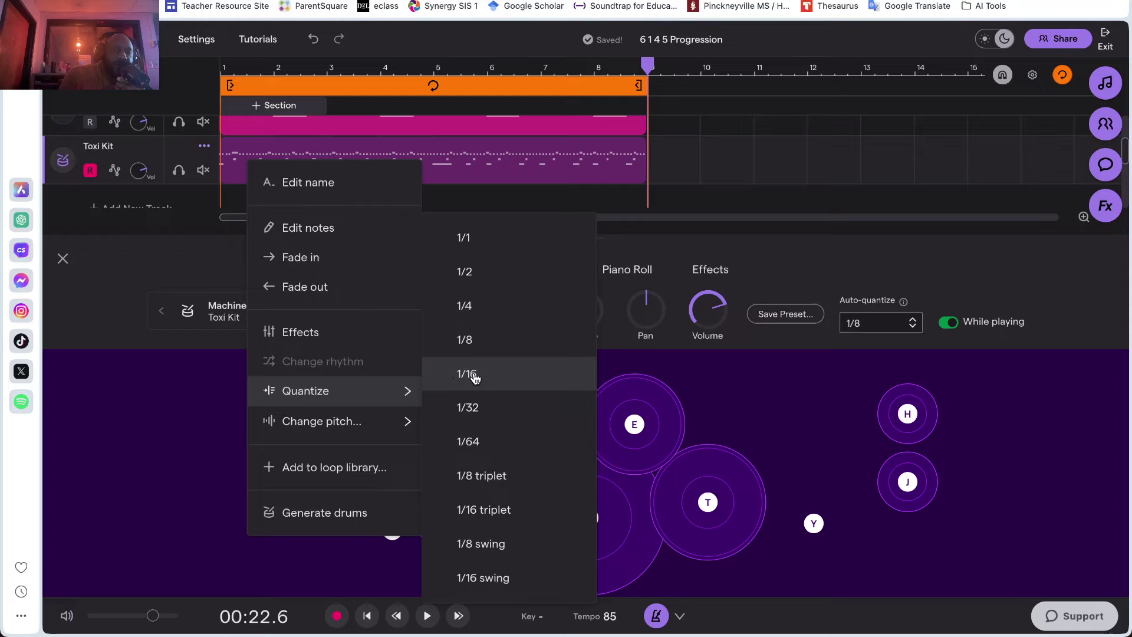
pyautogui.click(447, 375)
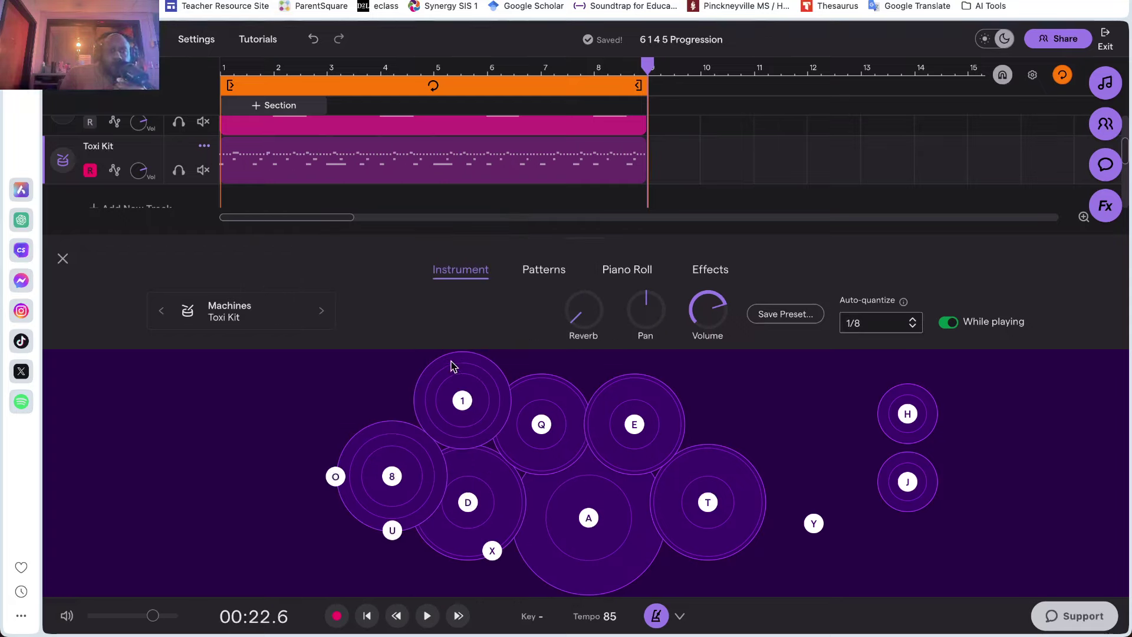
# Play the loop from bar 1 with the metronome off, enlarging the track area to show all three tracks
pyautogui.click(364, 624)
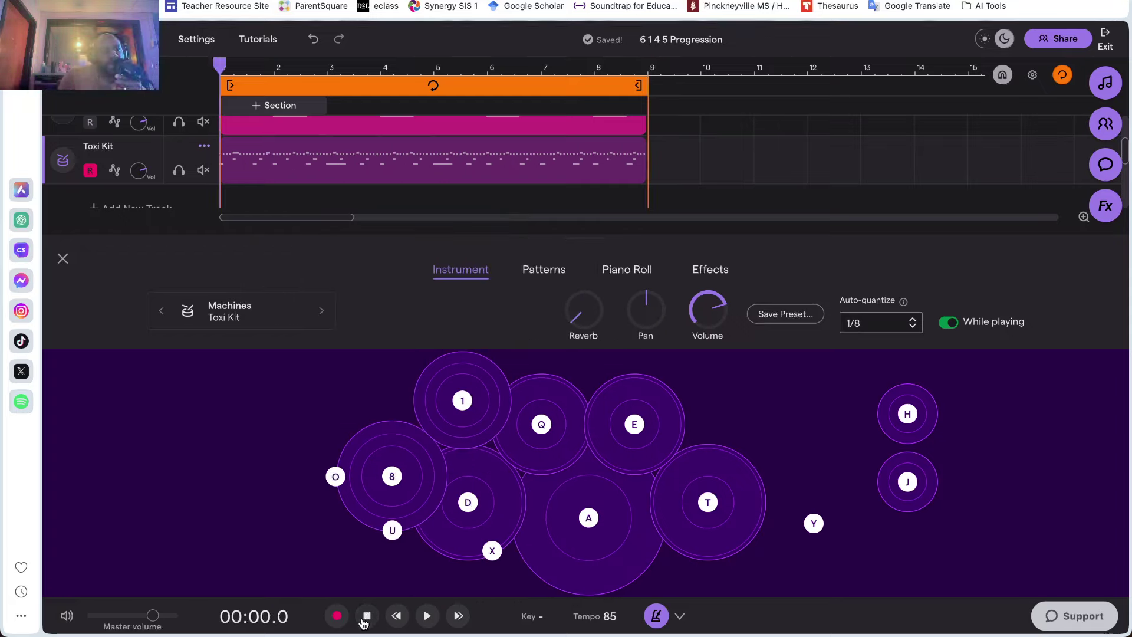
pyautogui.press('space')
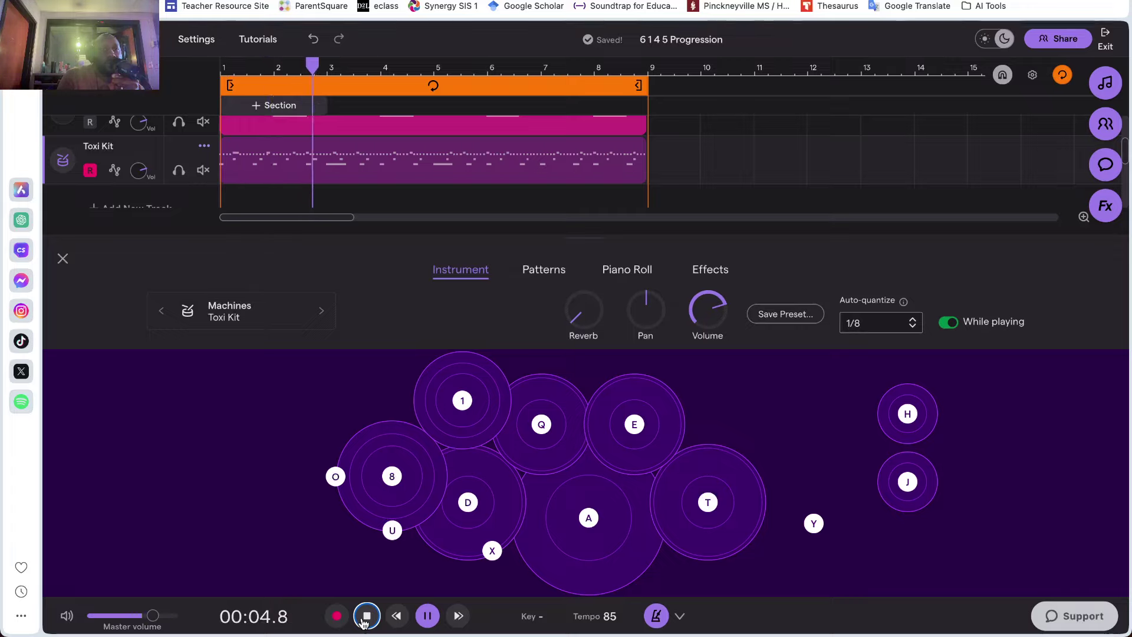
pyautogui.click(657, 617)
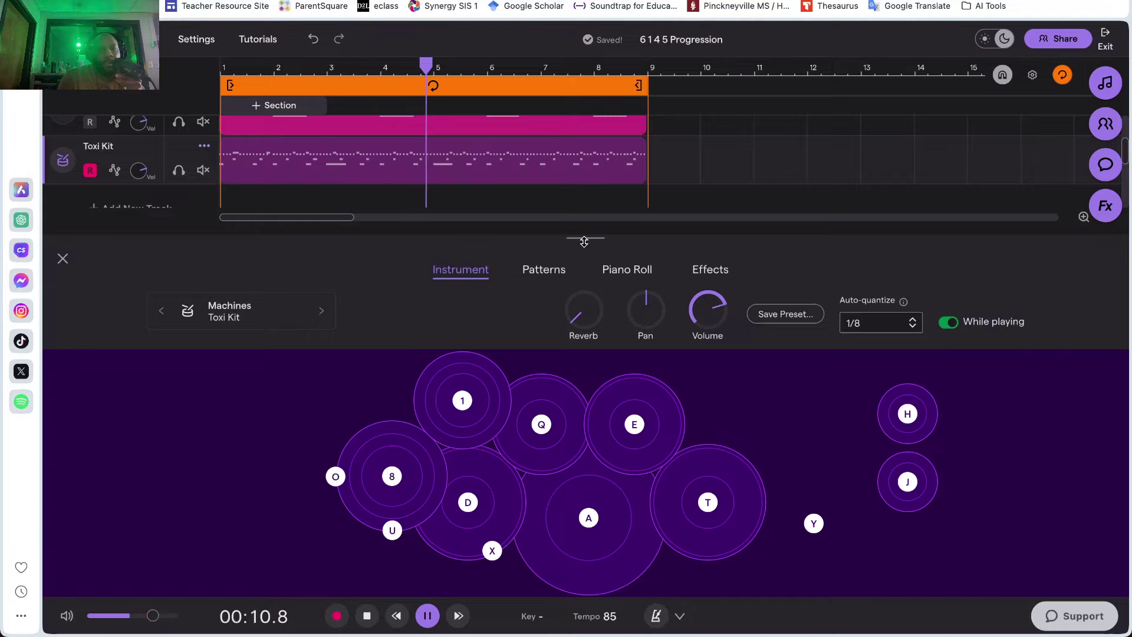
pyautogui.moveTo(602, 239); pyautogui.dragTo(605, 400)
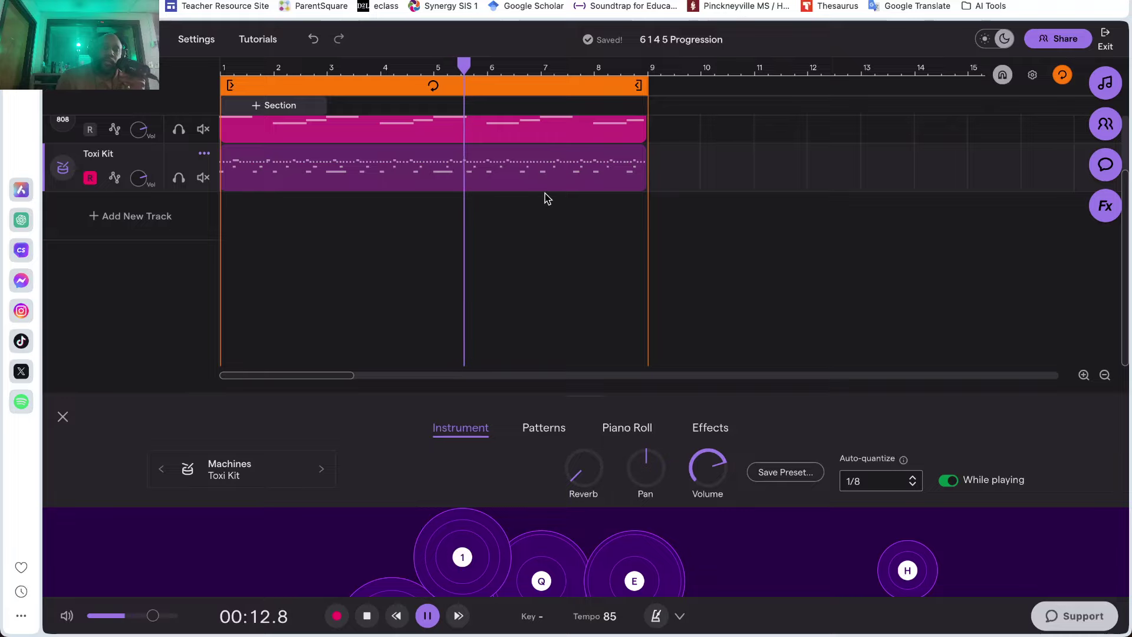
pyautogui.moveTo(545, 195)
pyautogui.scroll(2, 545, 195)
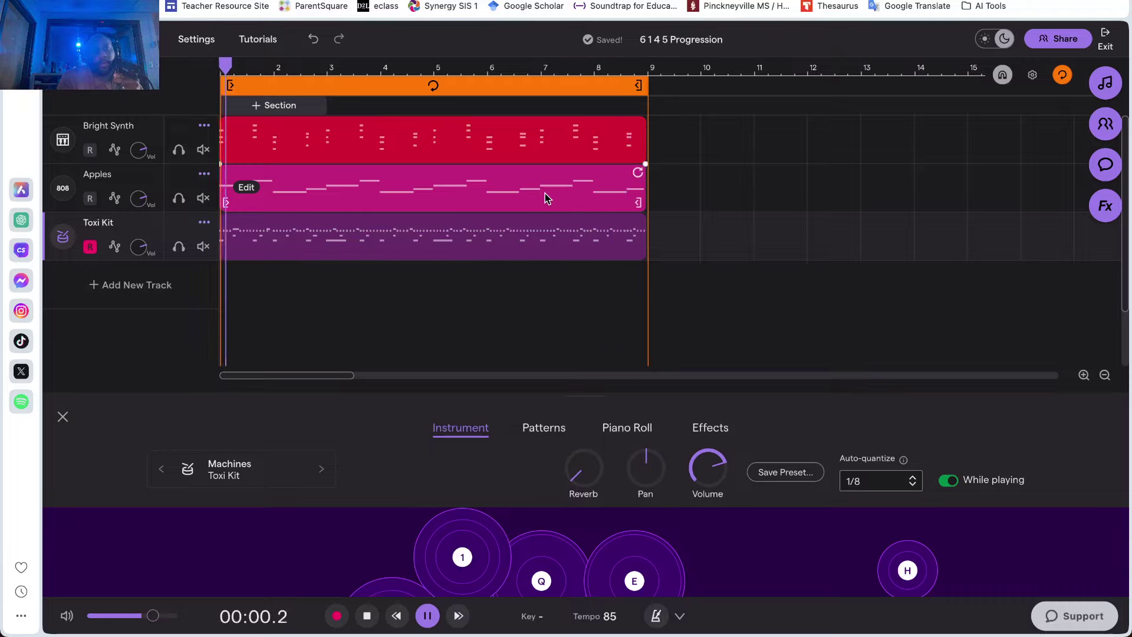
pyautogui.press('space')
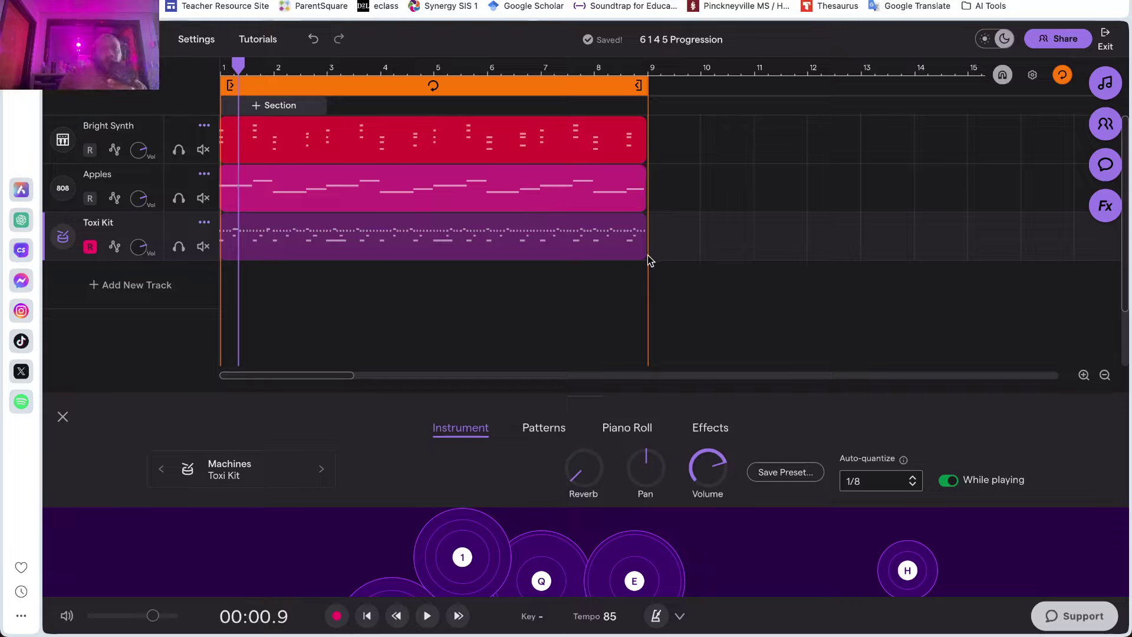
# Delete the clips on the Bright Synth, Apples and Toxi Kit tracks together
pyautogui.moveTo(686, 292); pyautogui.dragTo(426, 123)
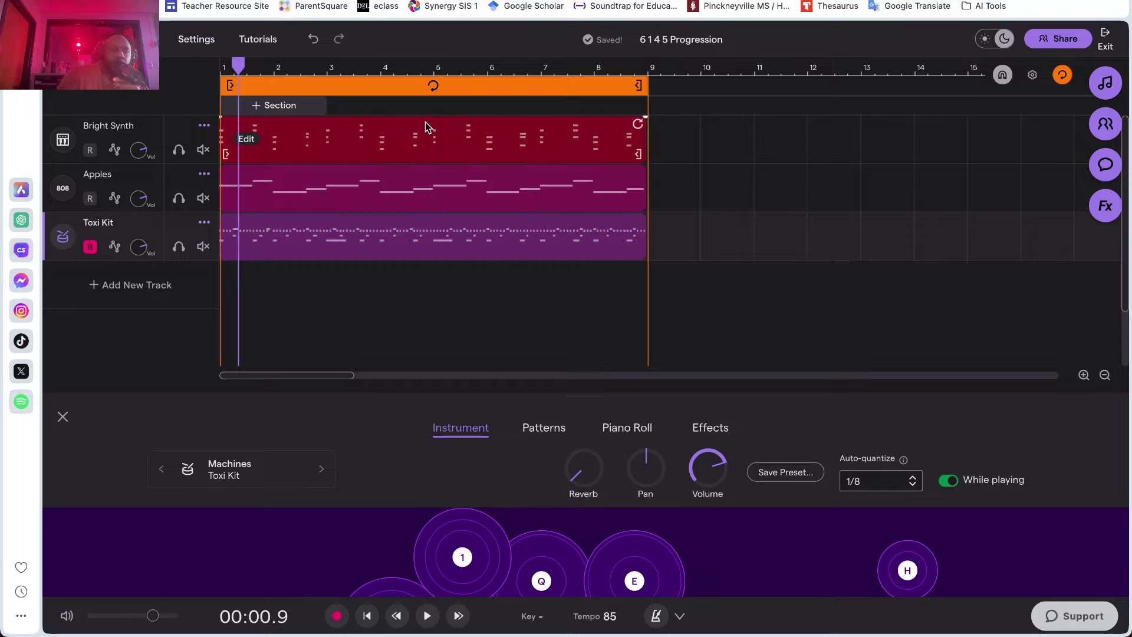
pyautogui.press('Delete')
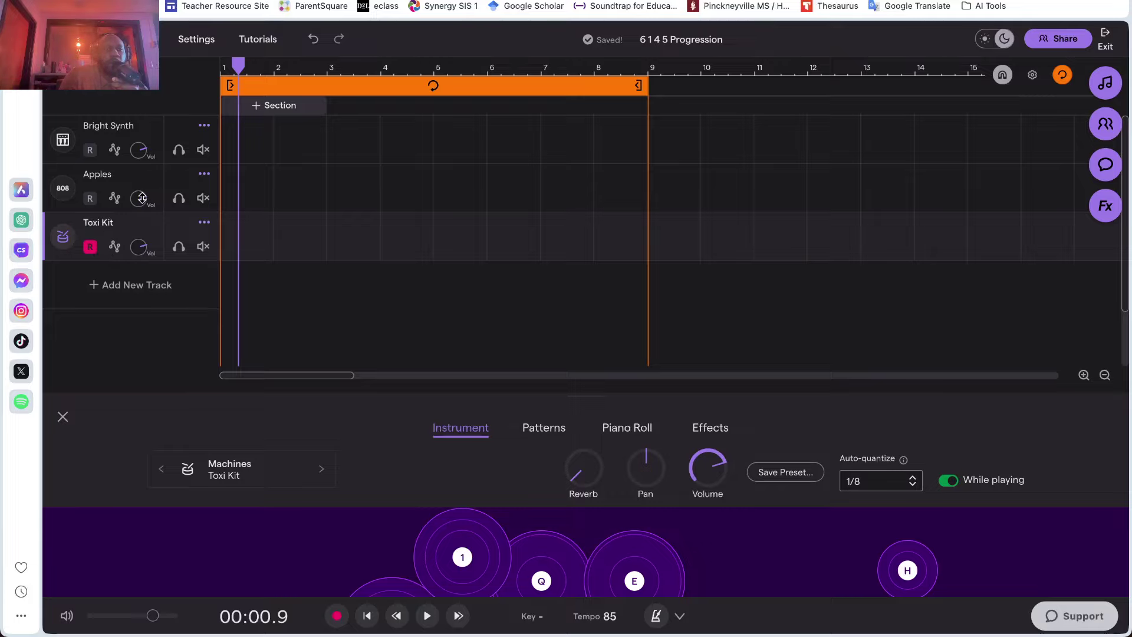
# Review the instruments of the Bright Synth, Apples and Toxi Kit tracks one after another
pyautogui.click(63, 141)
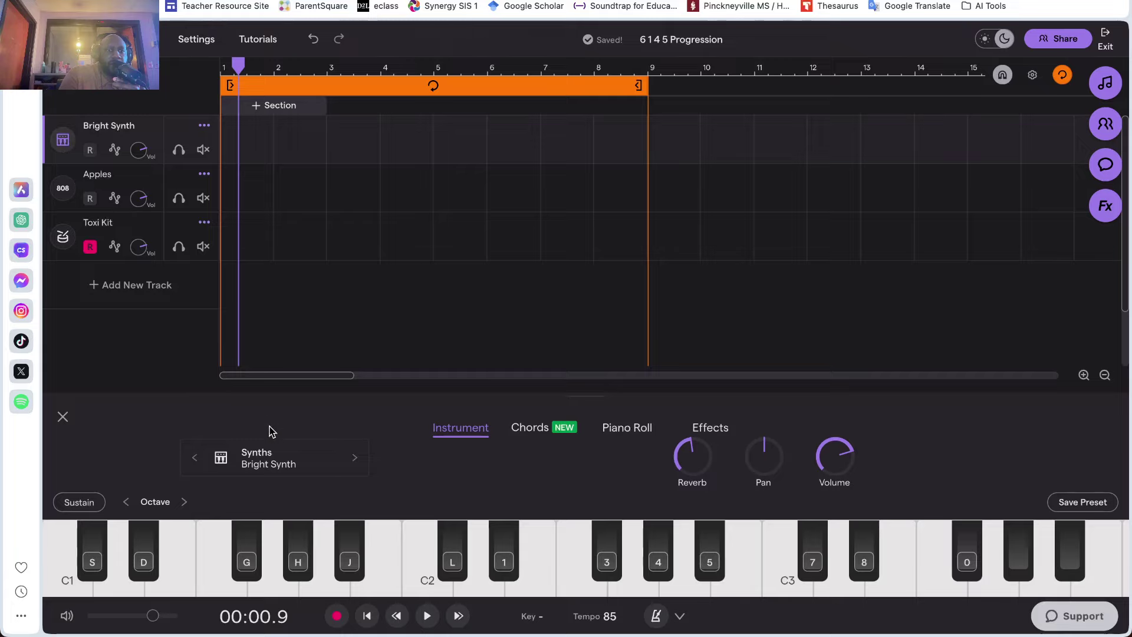
pyautogui.click(64, 196)
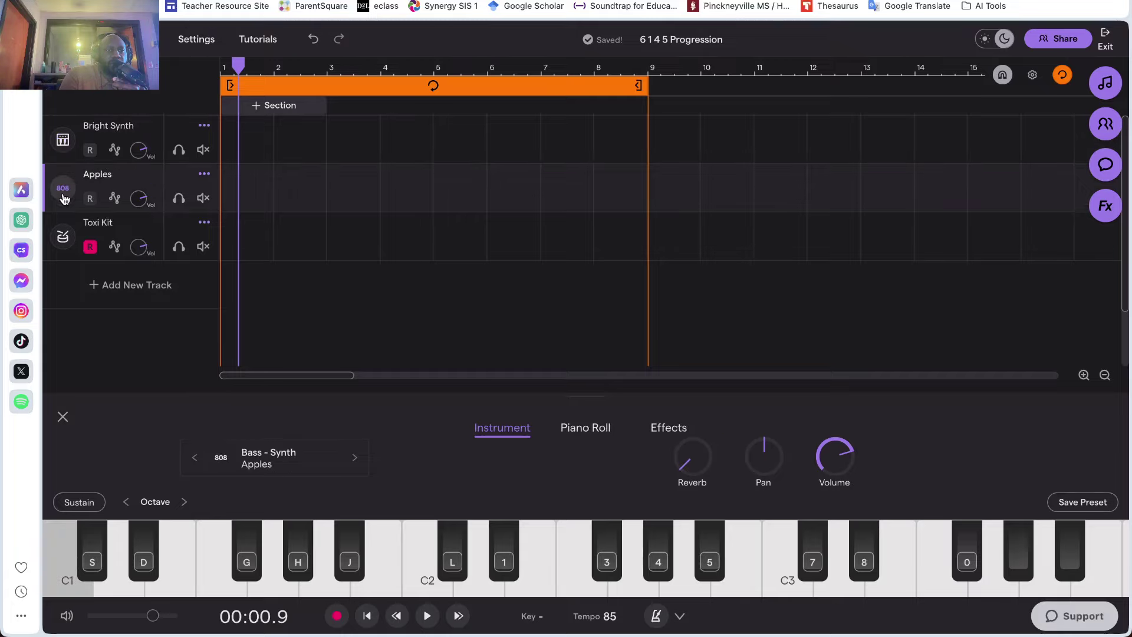
pyautogui.click(64, 239)
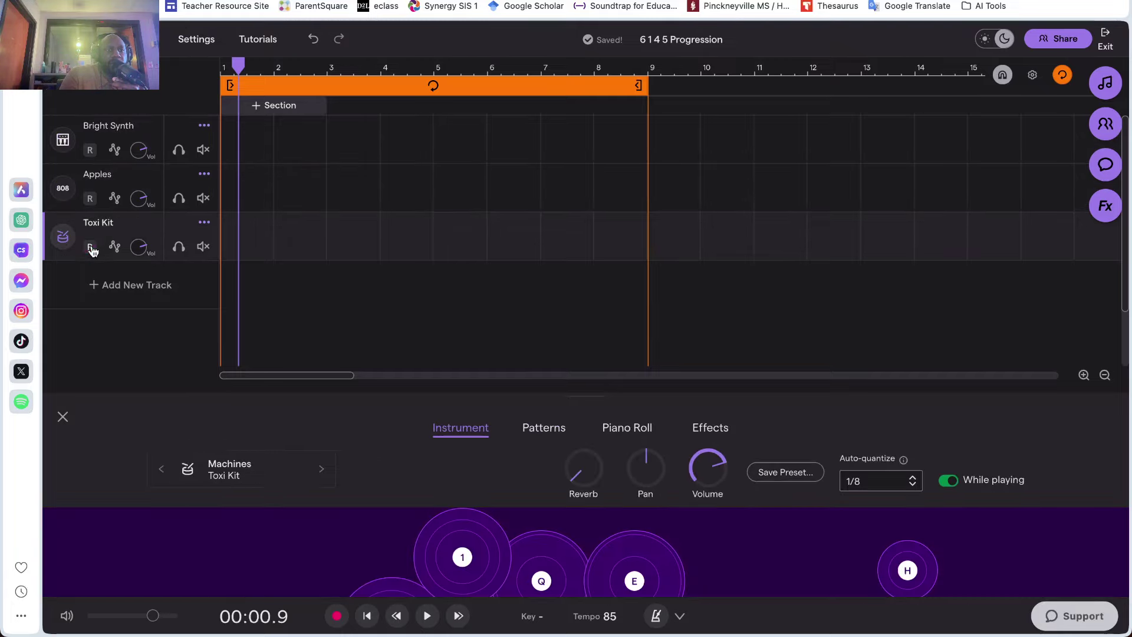